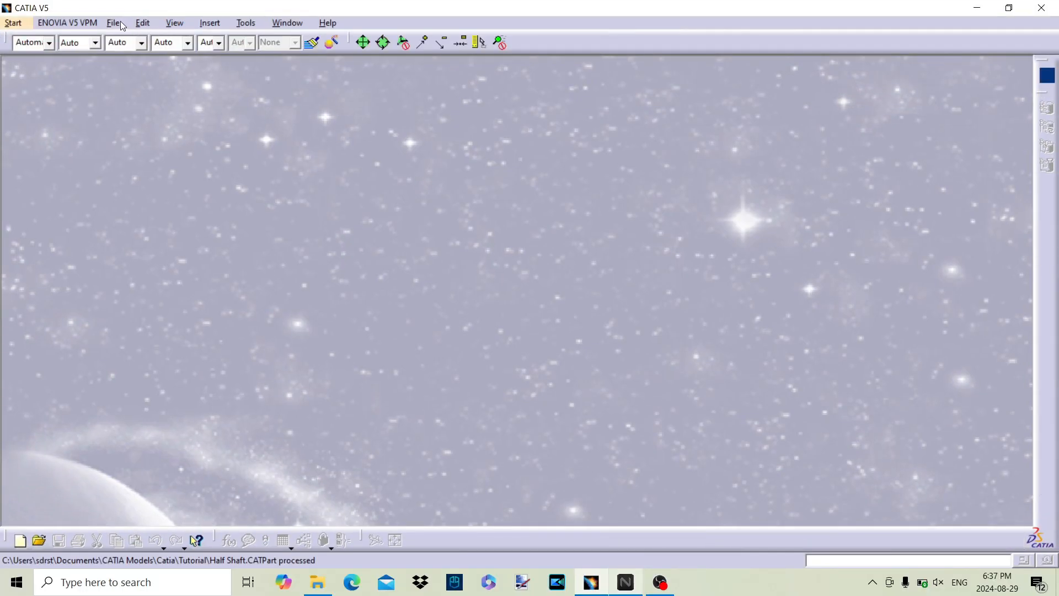
# Step: Start a new document from an existing file and go up to the Catia folder
pyautogui.click(123, 26)
pyautogui.click(131, 55)
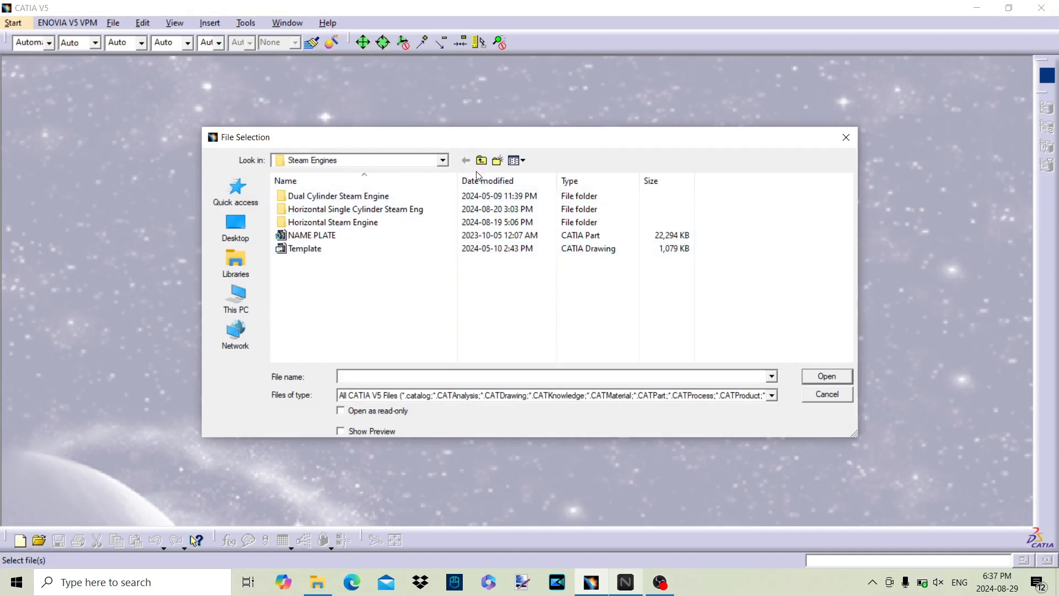
pyautogui.click(482, 160)
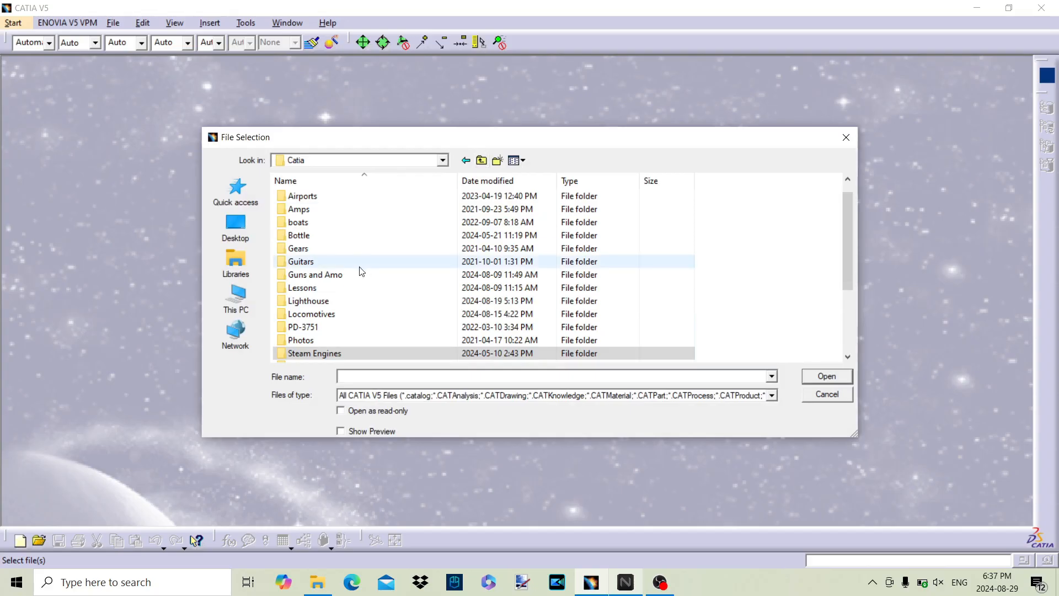
pyautogui.doubleClick(325, 291)
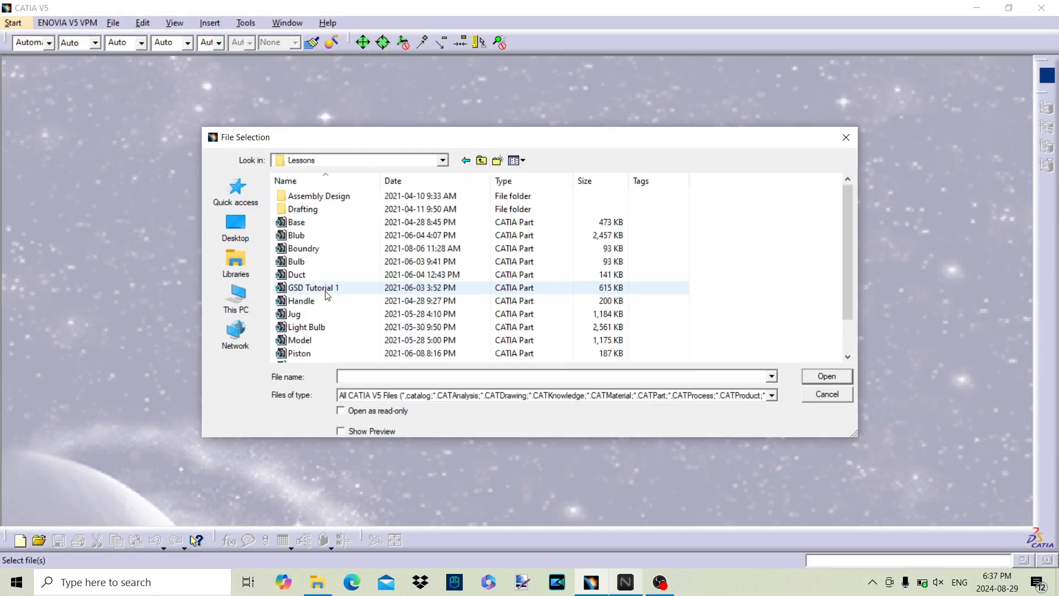
pyautogui.scroll(-1, 329, 300)
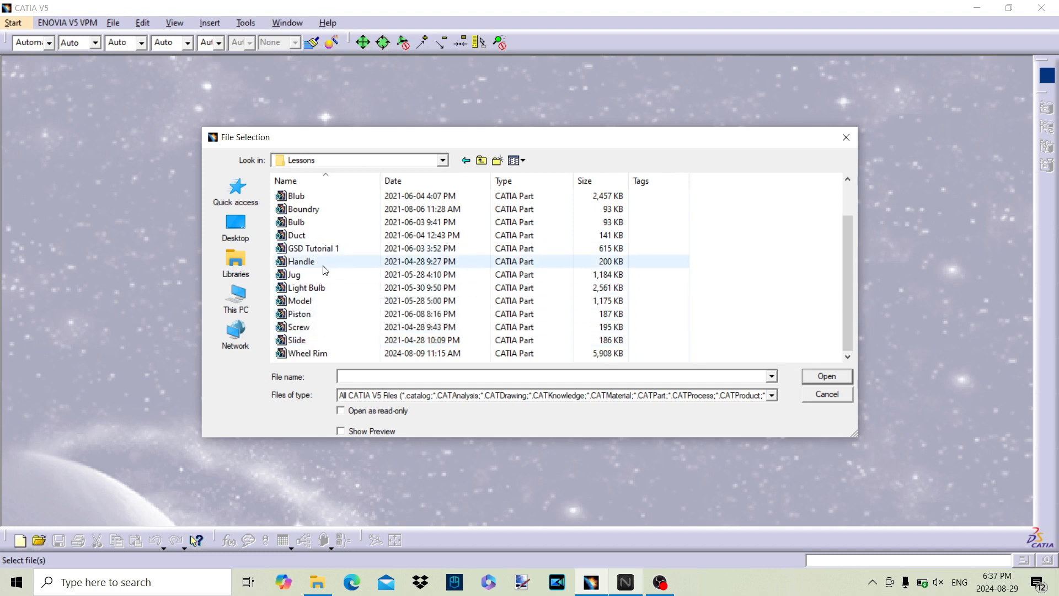
pyautogui.scroll(1, 322, 266)
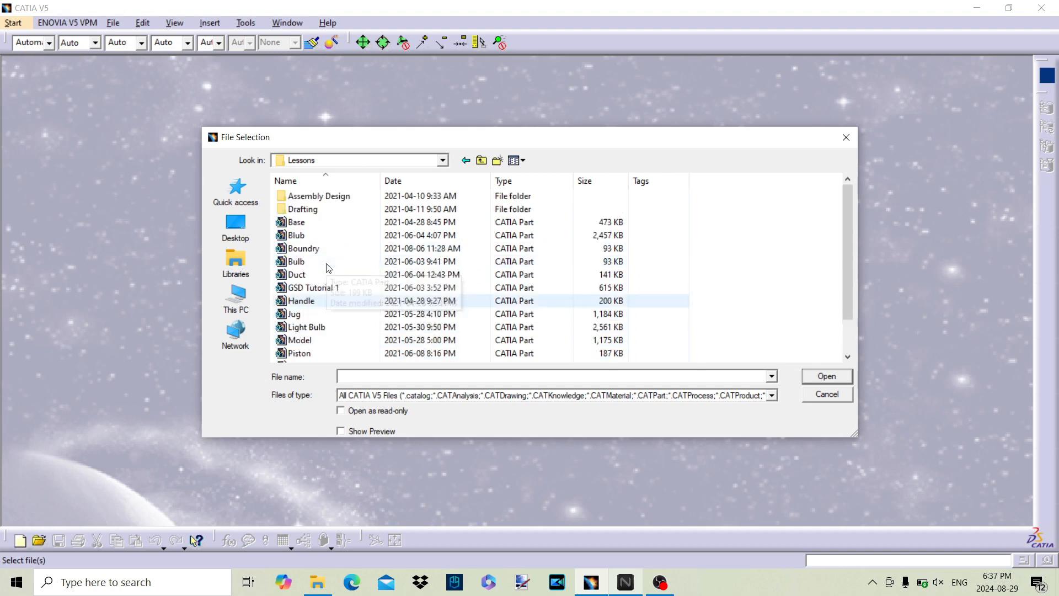
pyautogui.click(482, 163)
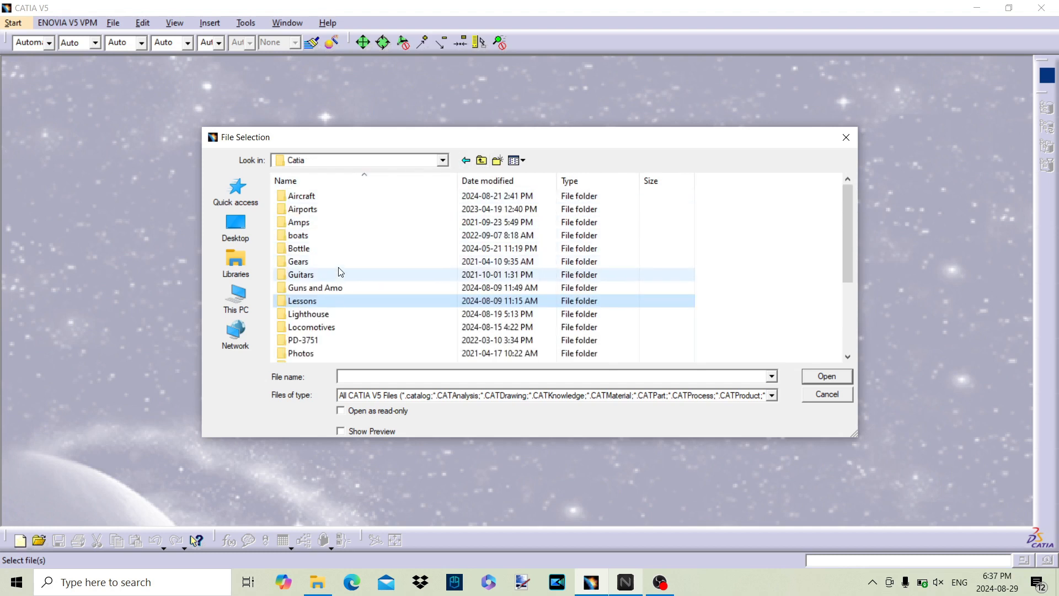
# Step: Create the new part from the Half Shaft part in the Tutorial folder
pyautogui.scroll(-2, 340, 291)
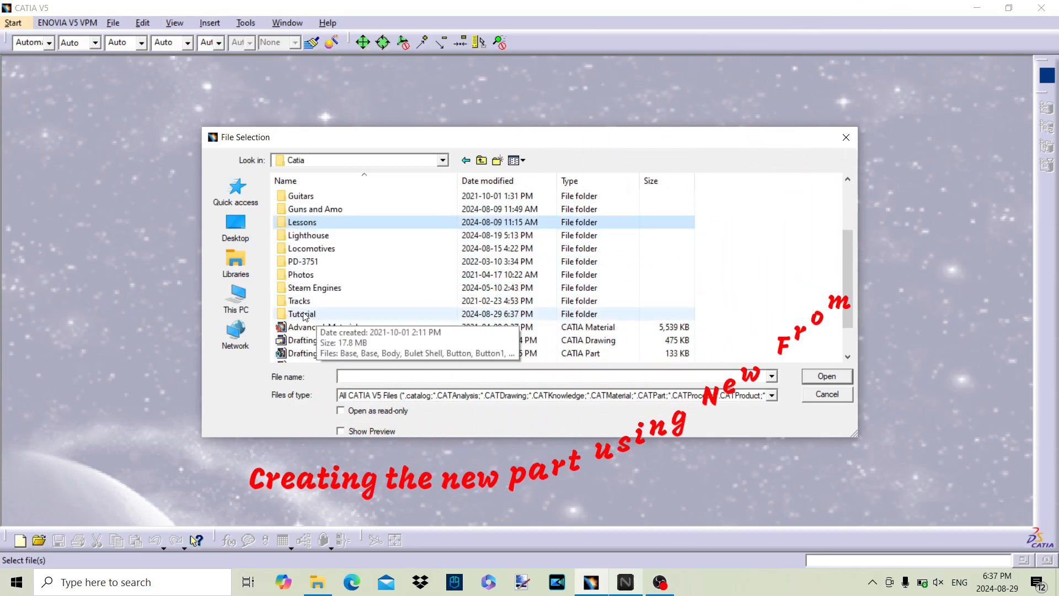
pyautogui.doubleClick(305, 315)
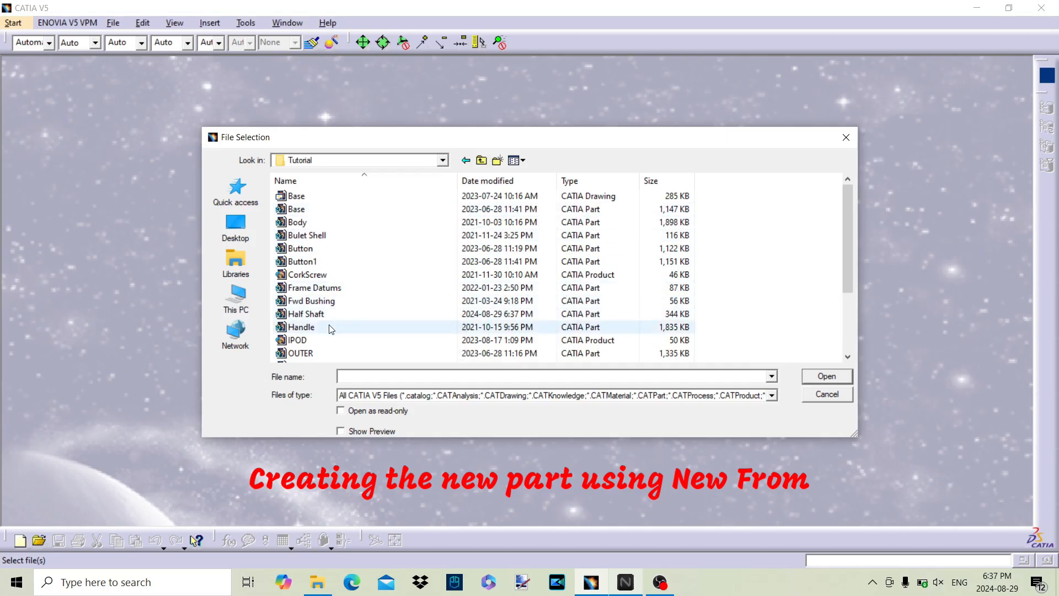
pyautogui.doubleClick(336, 314)
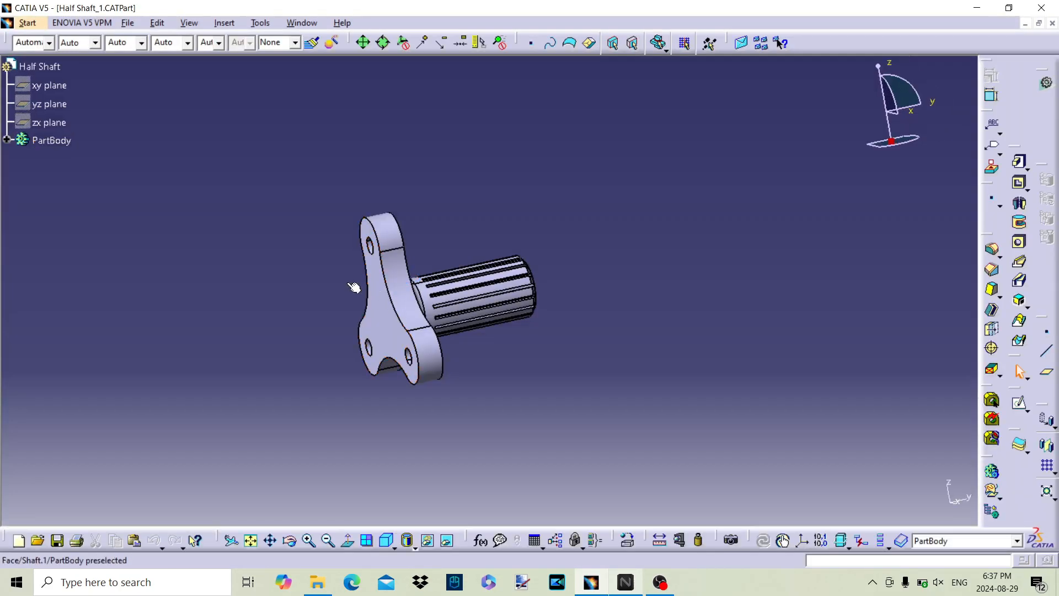
# Step: Edit Sketch.1 of Shaft.1, delete its overall length dimension and stretch the vertical end line outward to lengthen the profile
pyautogui.click(7, 139)
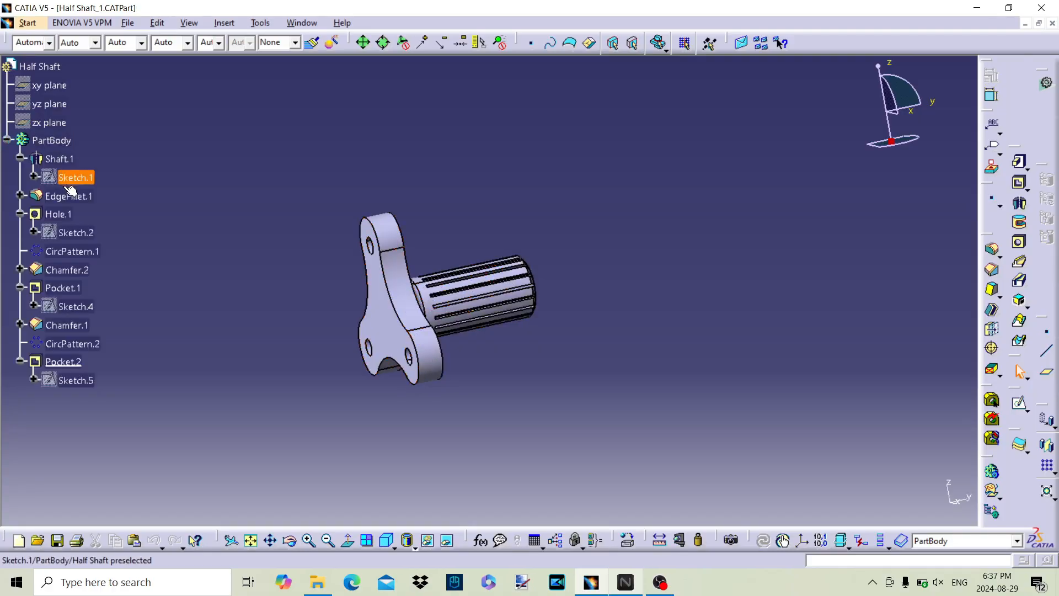
pyautogui.doubleClick(85, 188)
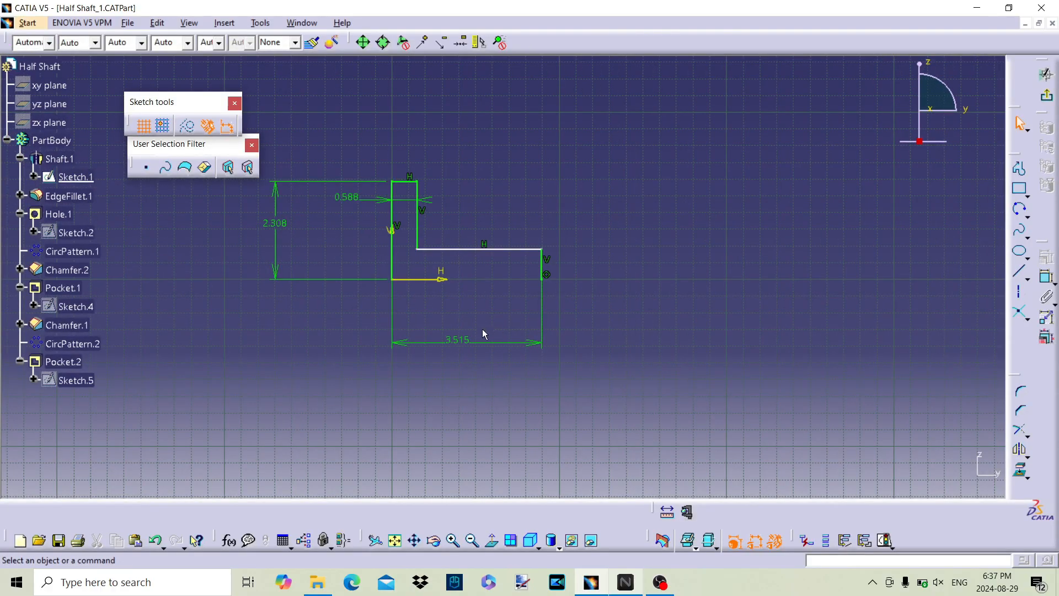
pyautogui.click(463, 338)
pyautogui.press('Delete')
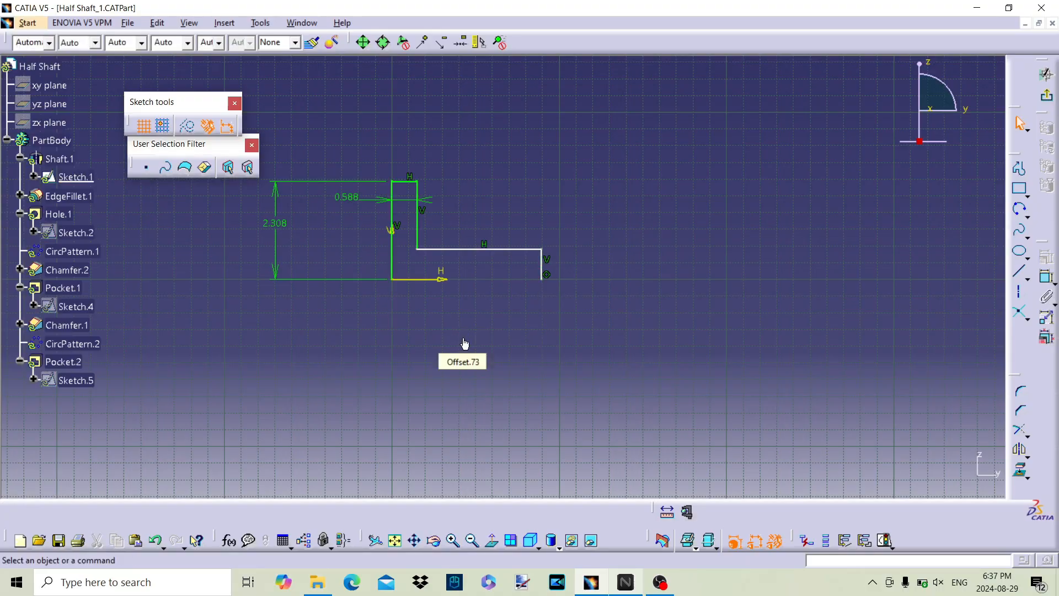
pyautogui.moveTo(549, 265); pyautogui.dragTo(936, 257)
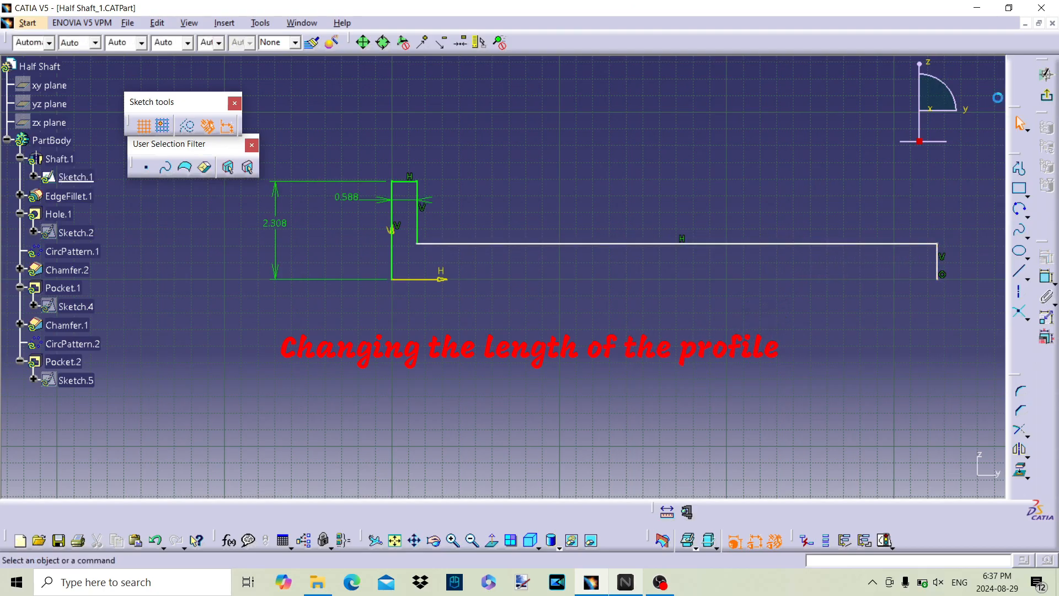
# Step: Dimension the offset between the long horizontal profile line and the horizontal axis, placing the dimension beside the flange
pyautogui.click(1046, 277)
pyautogui.click(432, 243)
pyautogui.click(435, 279)
pyautogui.click(345, 308)
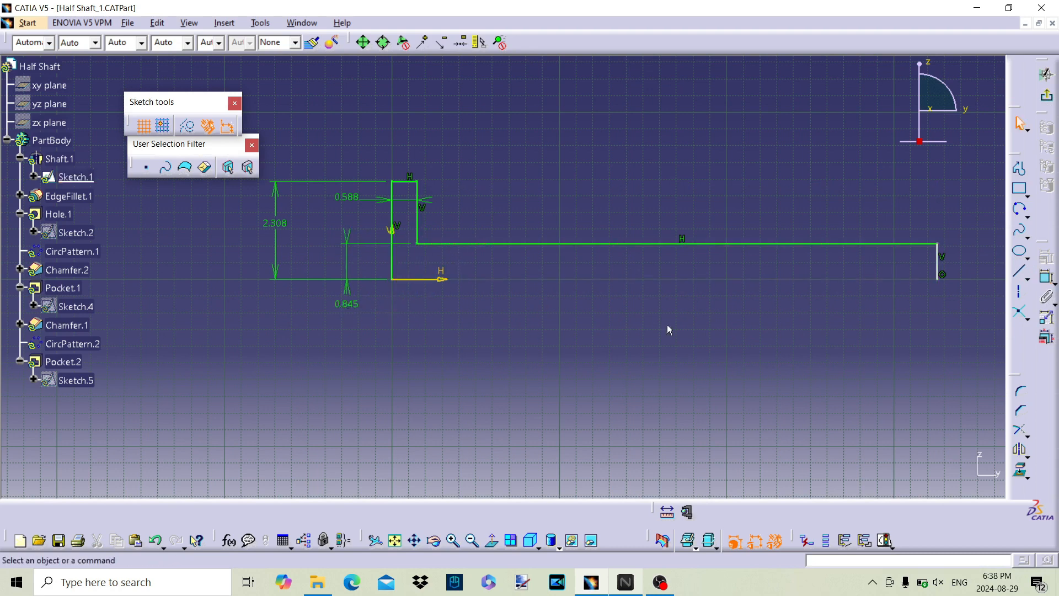
# Step: Apply a Fix constraint to the short vertical line at the far end of the profile
pyautogui.click(1049, 279)
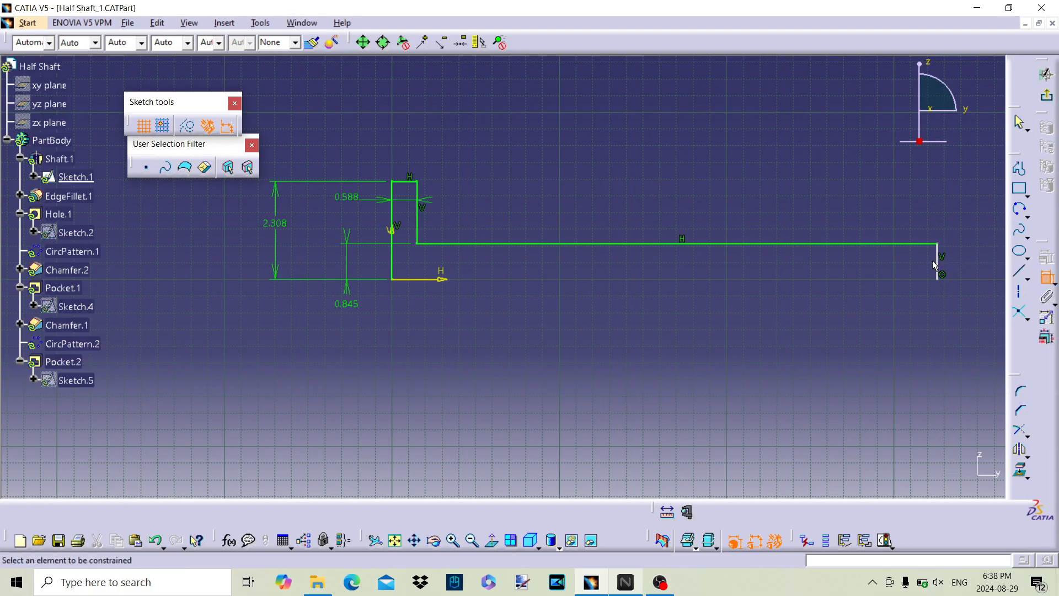
pyautogui.moveTo(771, 280)
pyautogui.mouseDown(button='middle')
pyautogui.moveTo(617, 294)
pyautogui.moveTo(532, 320)
pyautogui.mouseUp(button='middle')
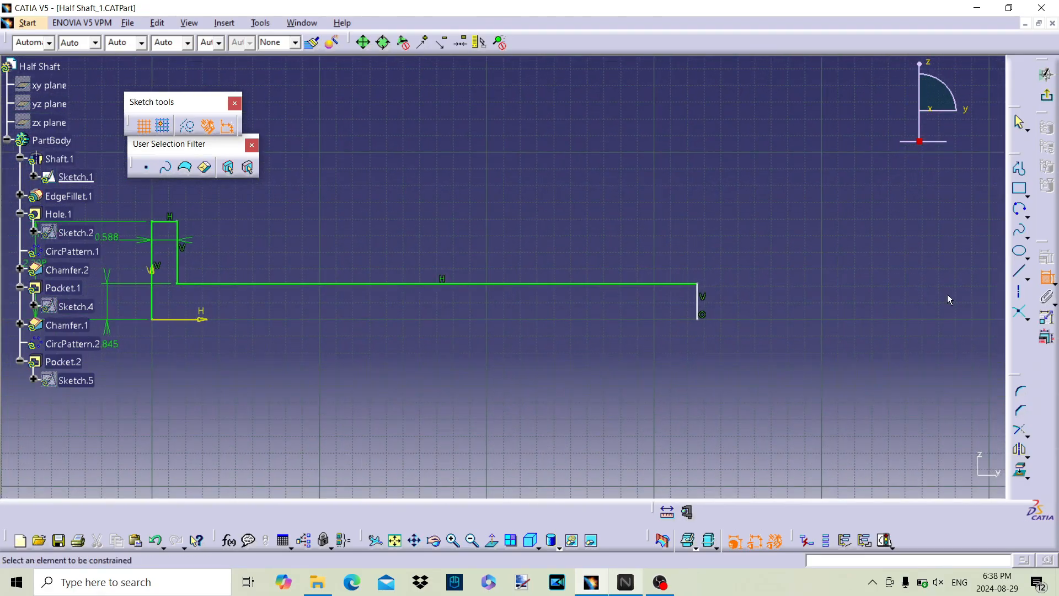
pyautogui.rightClick(697, 302)
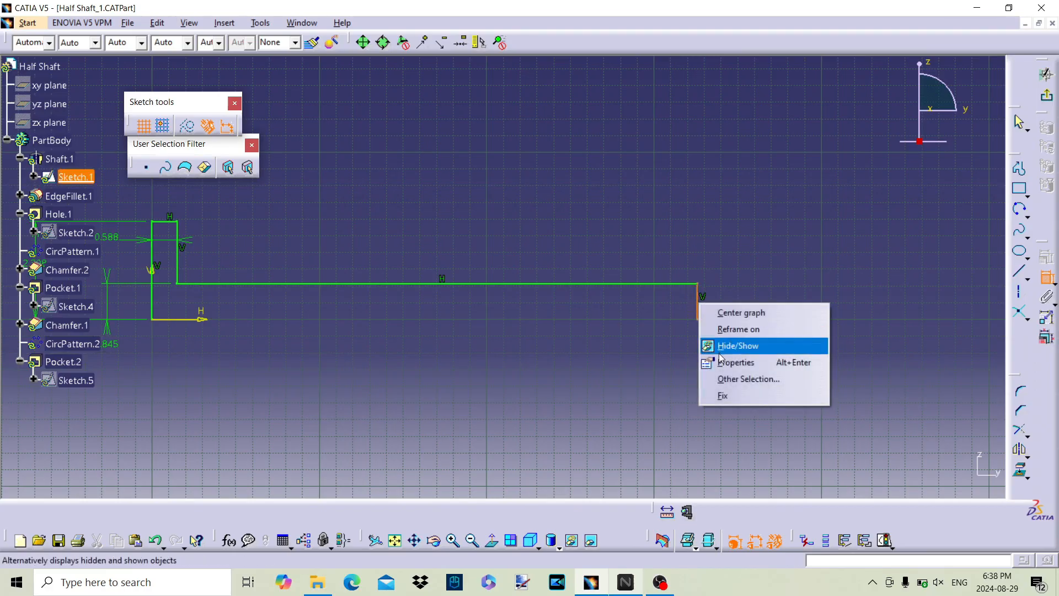
pyautogui.click(720, 395)
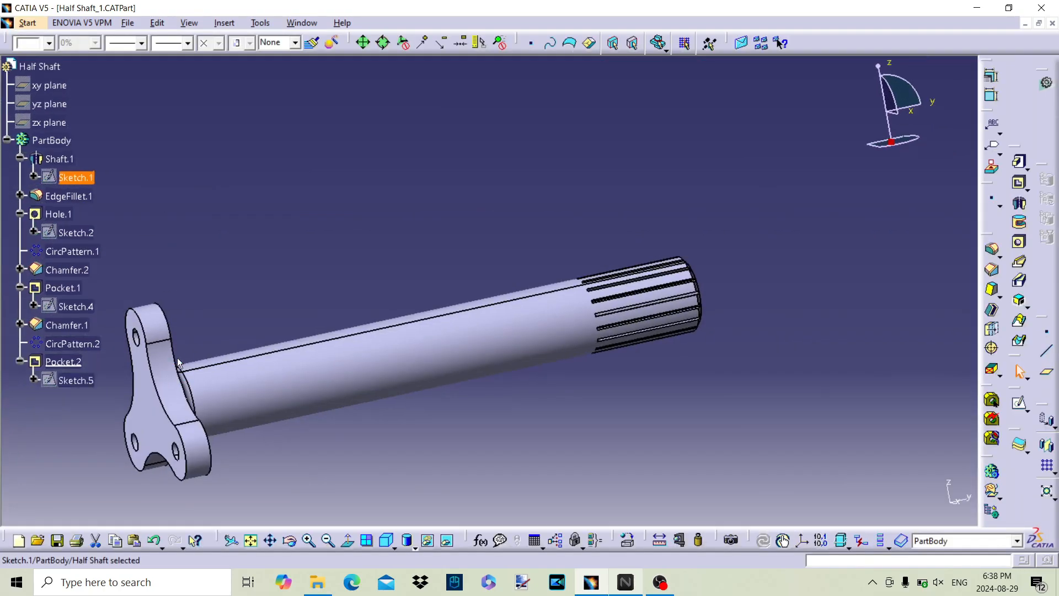
# Step: Delete CircPattern.2 and Chamfer.1, which form the splines on the shaft's end
pyautogui.doubleClick(64, 363)
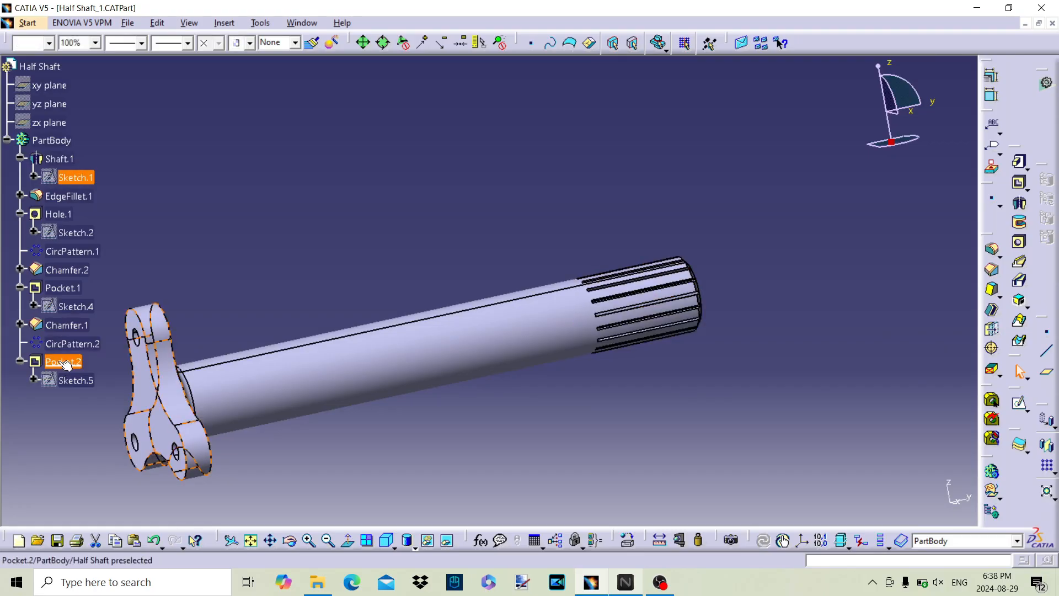
pyautogui.click(72, 344)
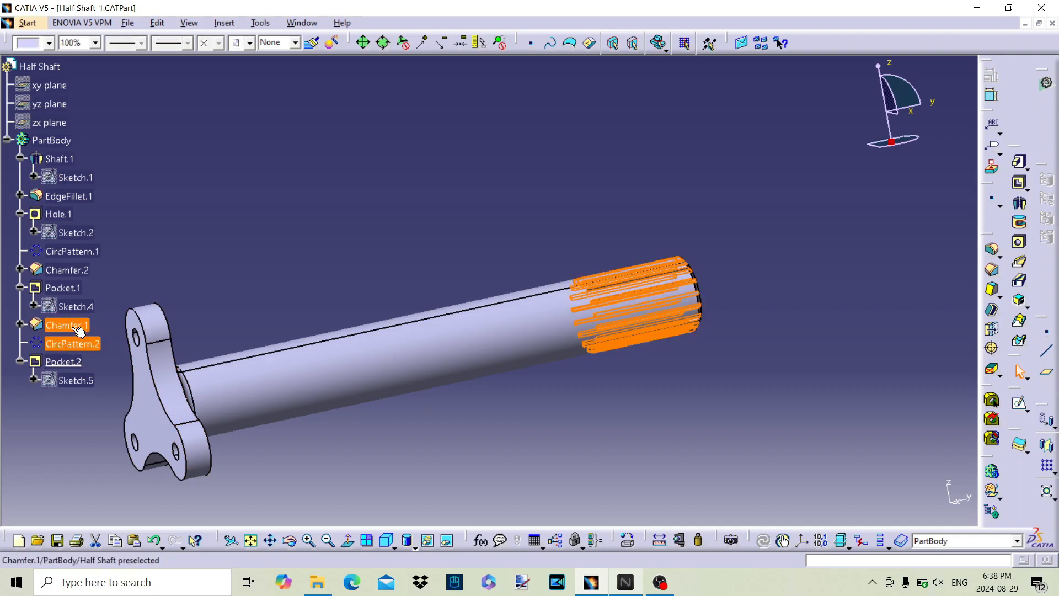
pyautogui.keyDown('ctrl'); pyautogui.click(74, 325); pyautogui.keyUp('ctrl')
pyautogui.rightClick(71, 330)
pyautogui.click(127, 237)
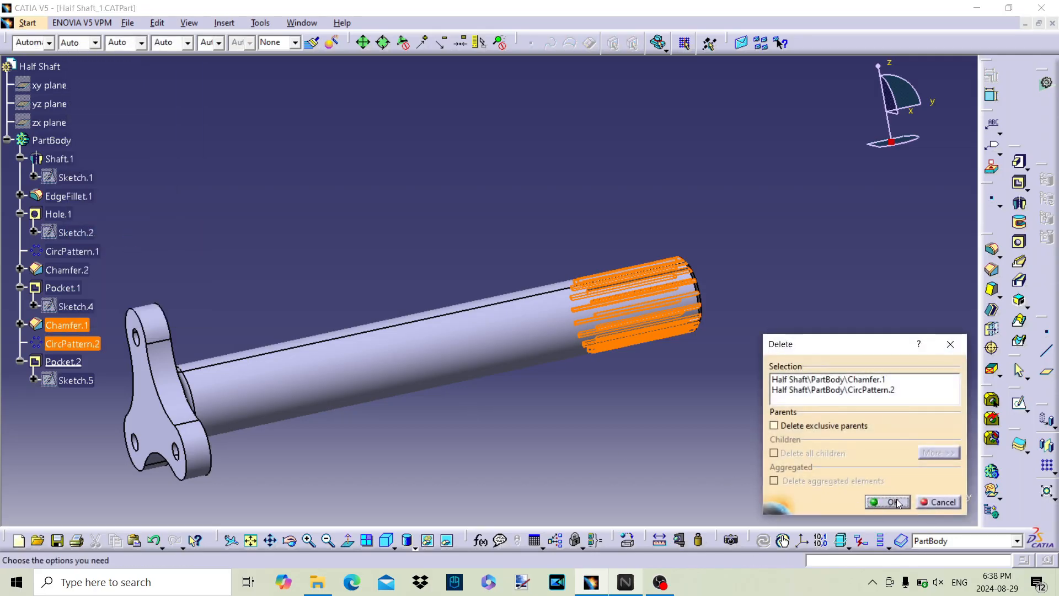
pyautogui.click(891, 502)
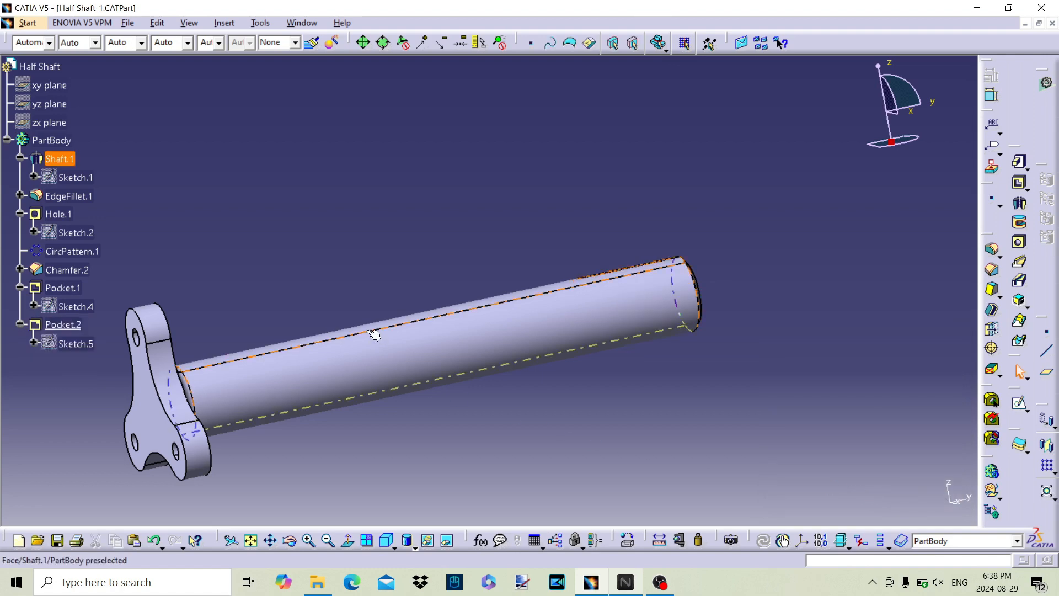
# Step: Reopen Sketch.1 and set the offset between the long profile line and the horizontal axis to 0.5 in
pyautogui.doubleClick(76, 177)
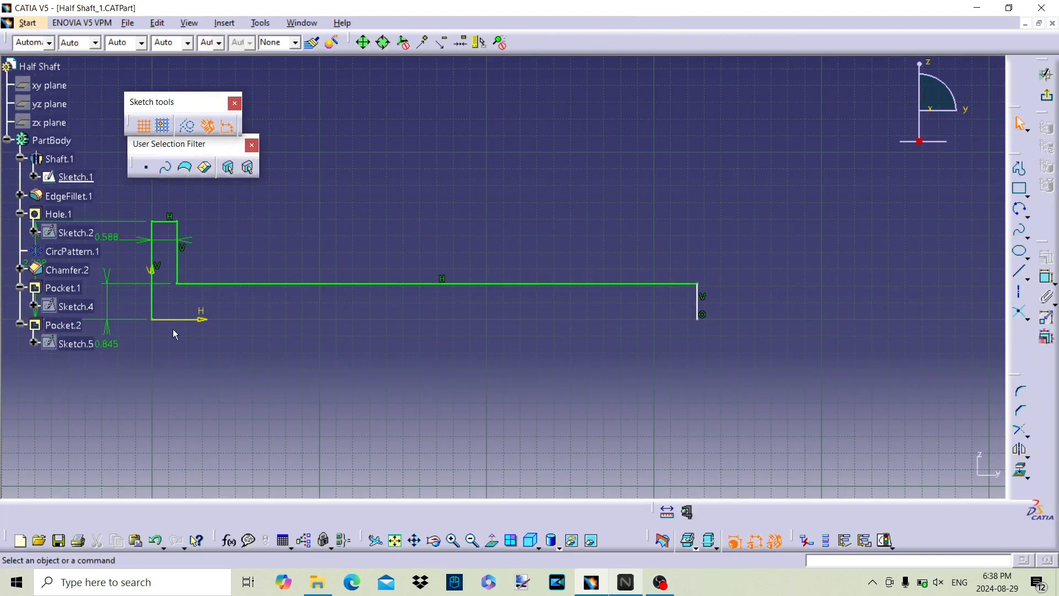
pyautogui.click(282, 349)
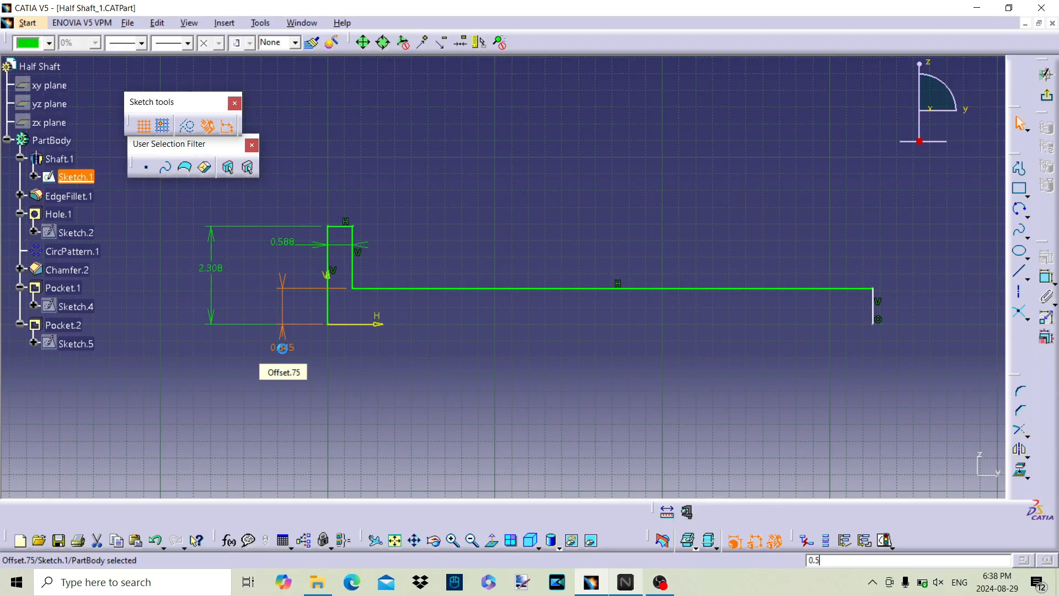
pyautogui.press('Return')
pyautogui.click(621, 321)
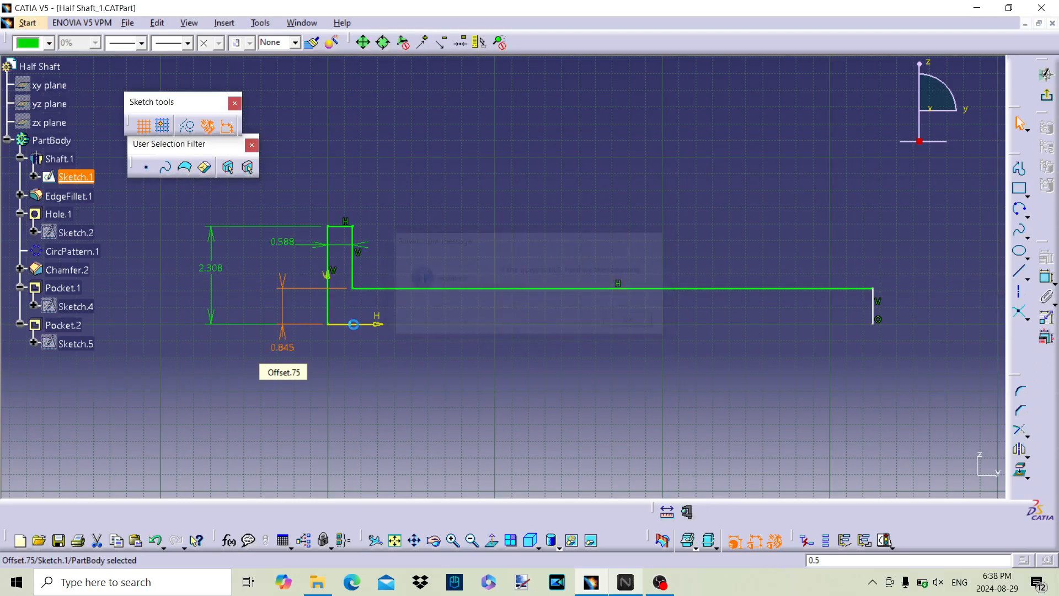
pyautogui.doubleClick(280, 348)
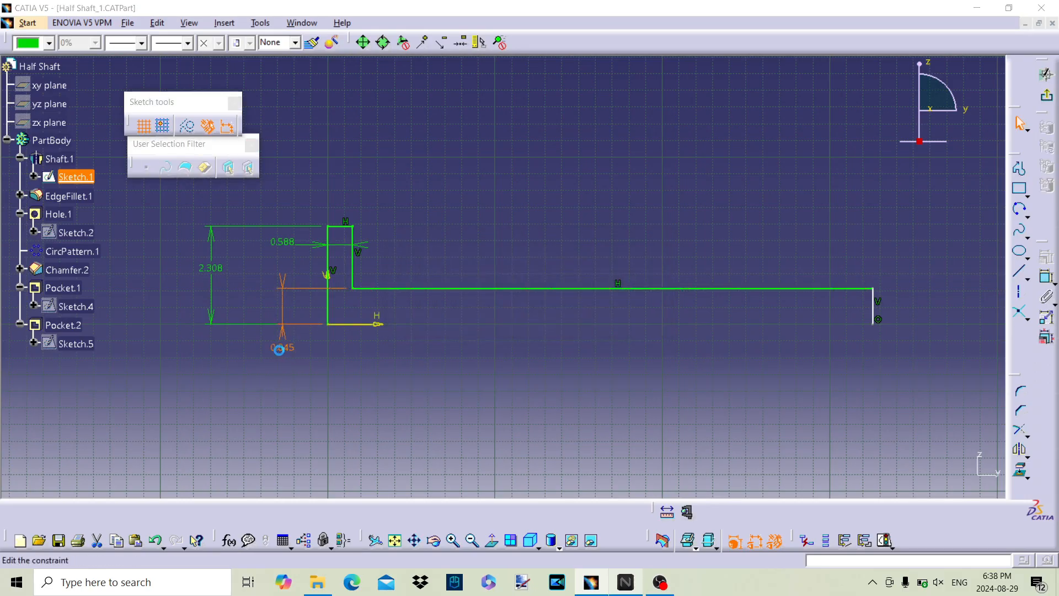
pyautogui.write('0.5')
pyautogui.press('Return')
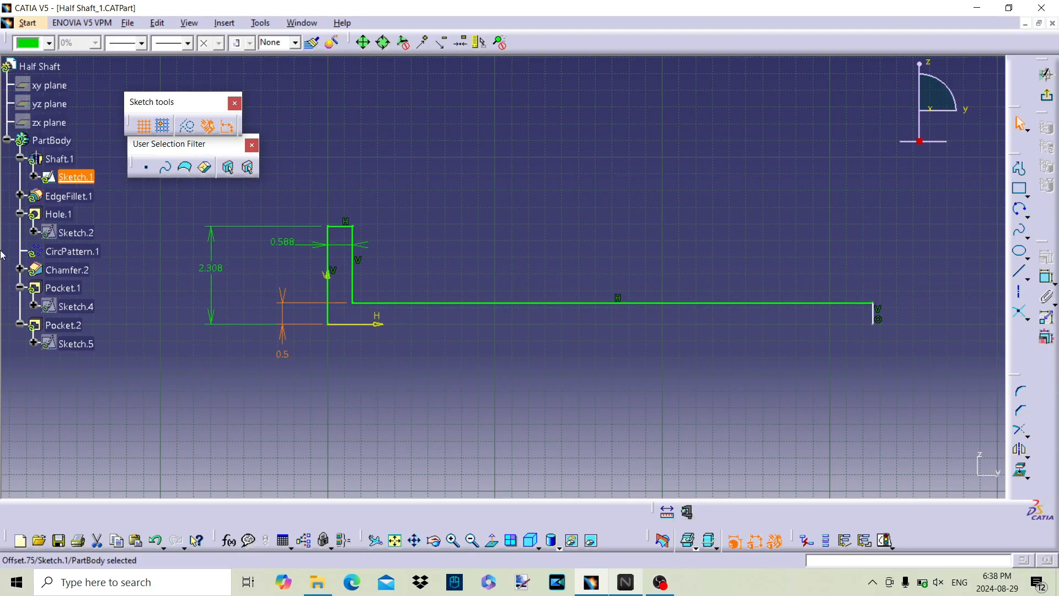
# Step: Set the offset of the long profile line from the horizontal axis to 0.6 in
pyautogui.doubleClick(280, 356)
pyautogui.write('0.6in')
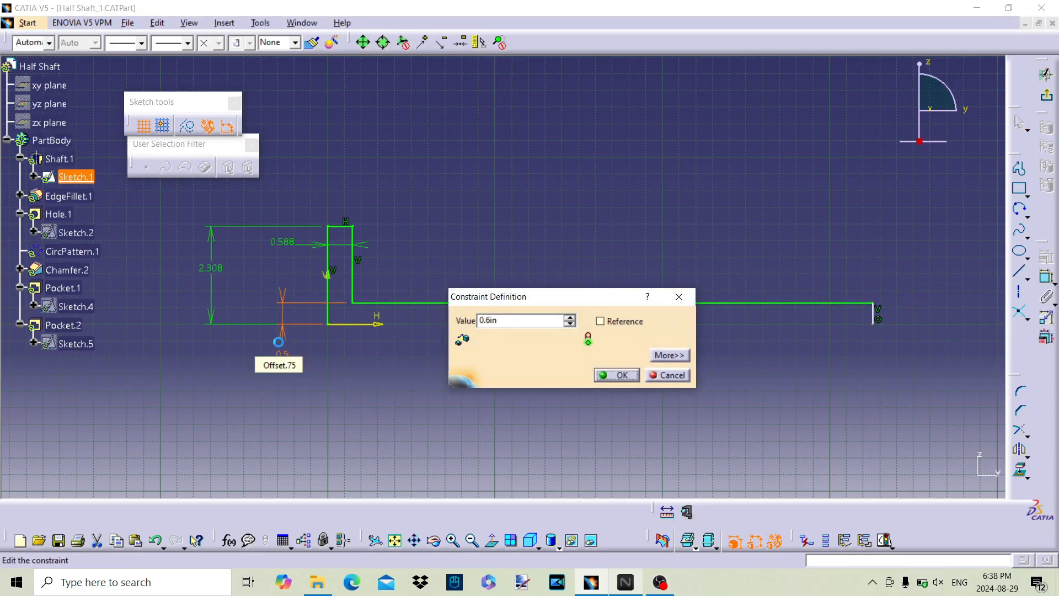
pyautogui.write('6')
pyautogui.press('Return')
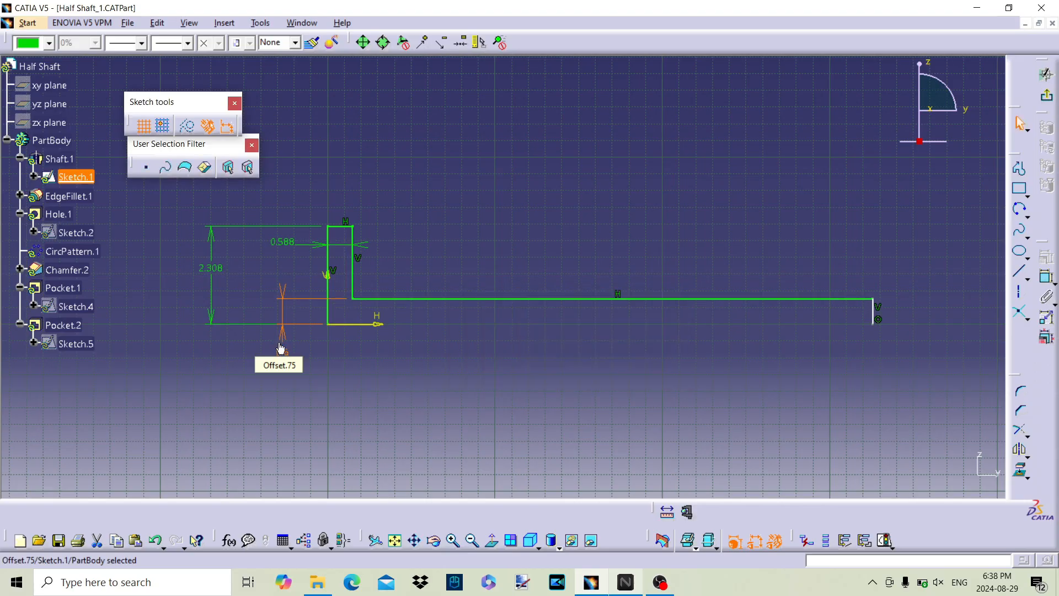
# Step: Set the offset of the long profile line from the horizontal axis to 0.65 in
pyautogui.doubleClick(281, 352)
pyautogui.write('0.65')
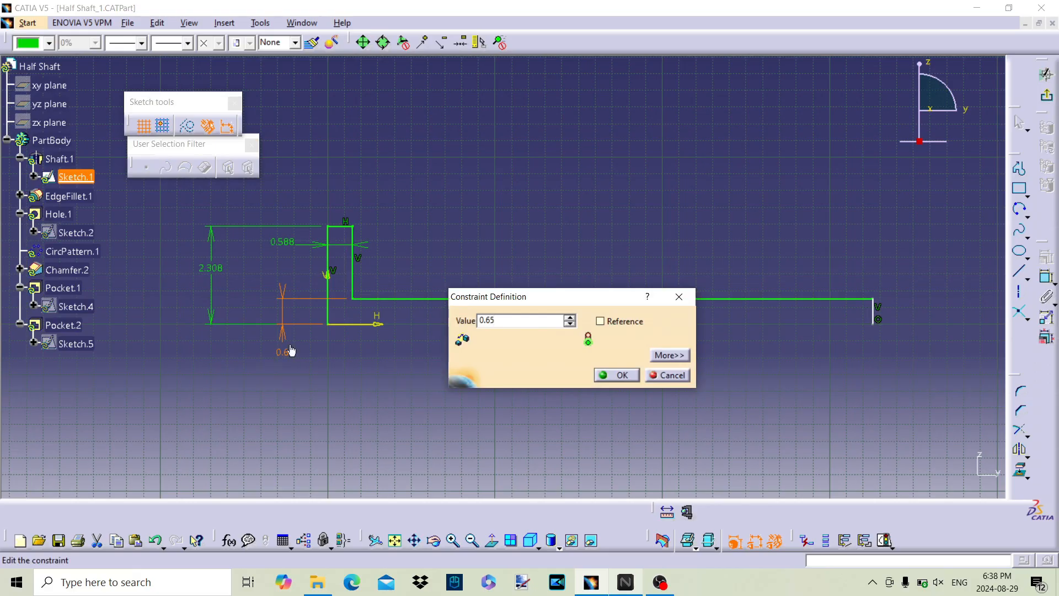
pyautogui.click(622, 375)
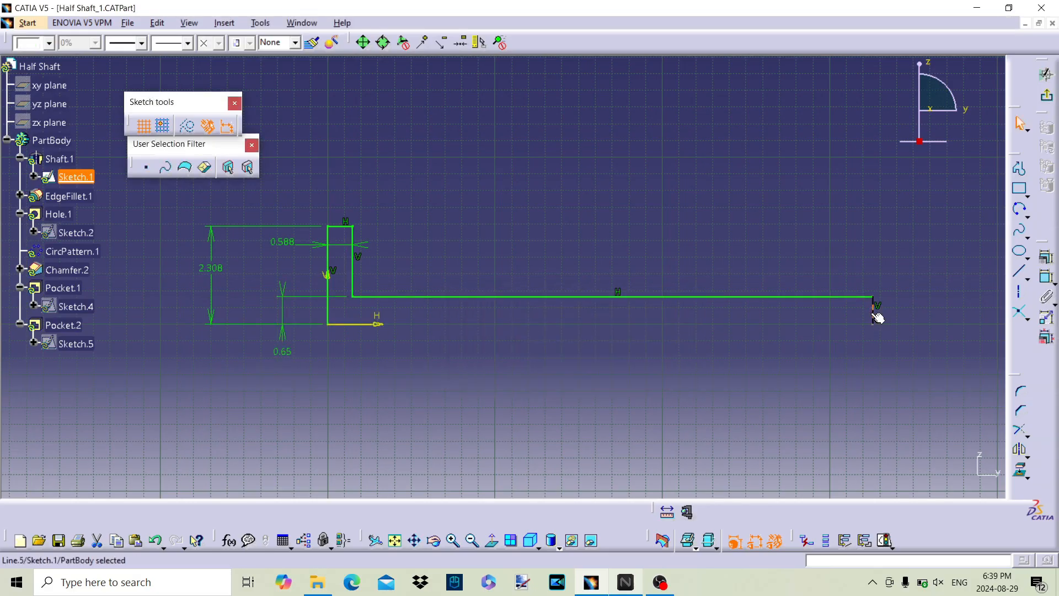
# Step: Replace the short vertical end line with a raised horizontal line and a tangent arc of about 1 in radius meeting the long line's end
pyautogui.press('Delete')
pyautogui.click(1022, 167)
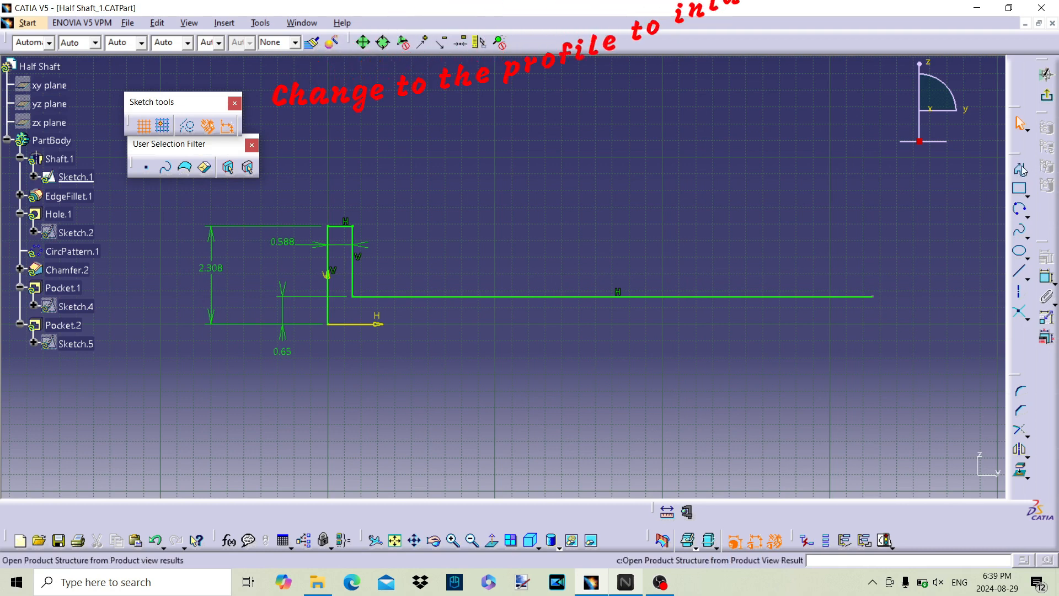
pyautogui.moveTo(914, 273); pyautogui.dragTo(508, 306, button='middle')
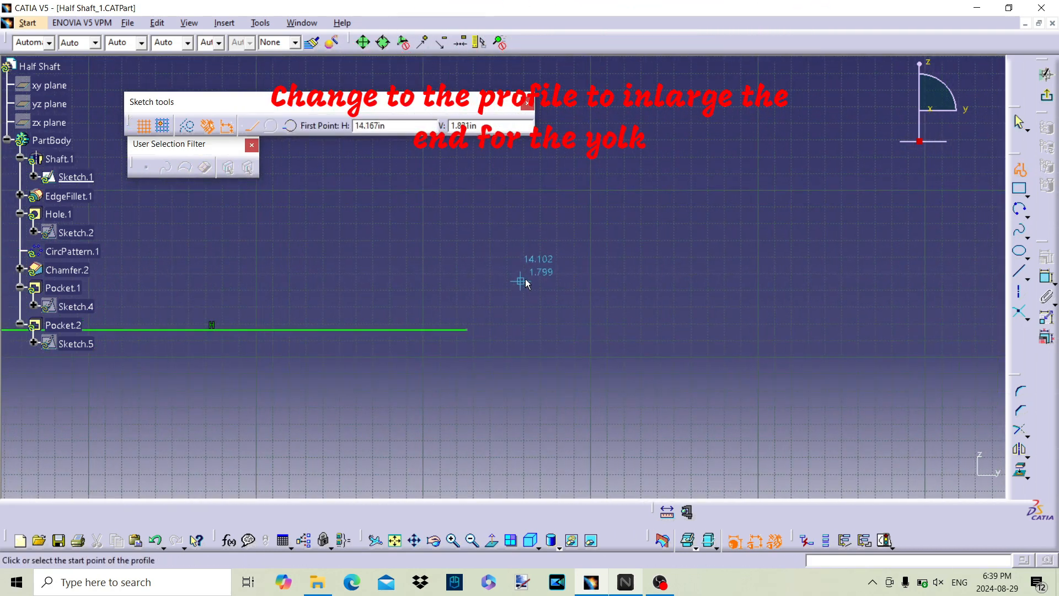
pyautogui.click(567, 285)
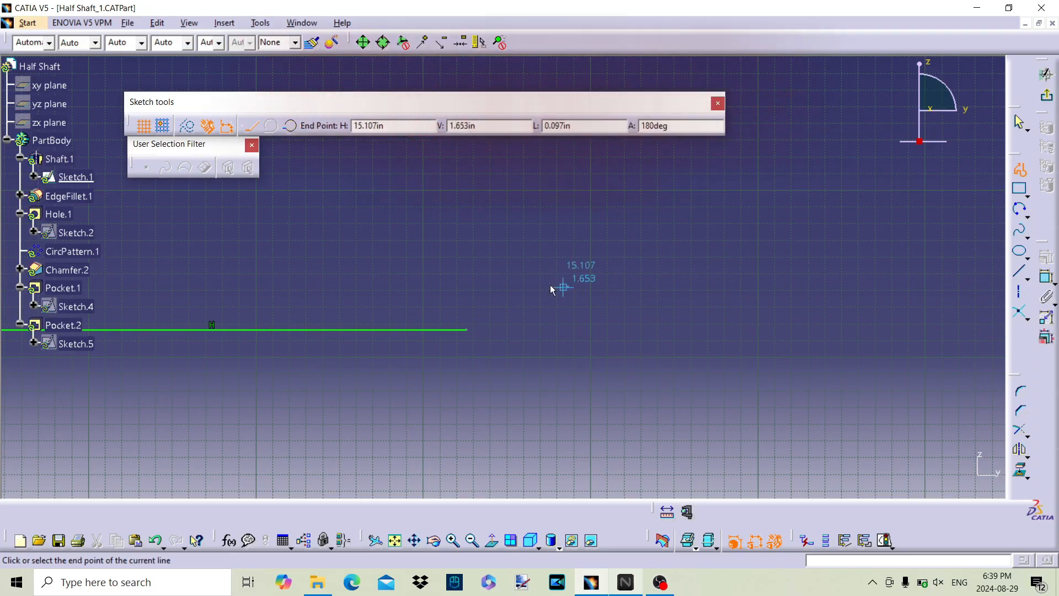
pyautogui.click(513, 287)
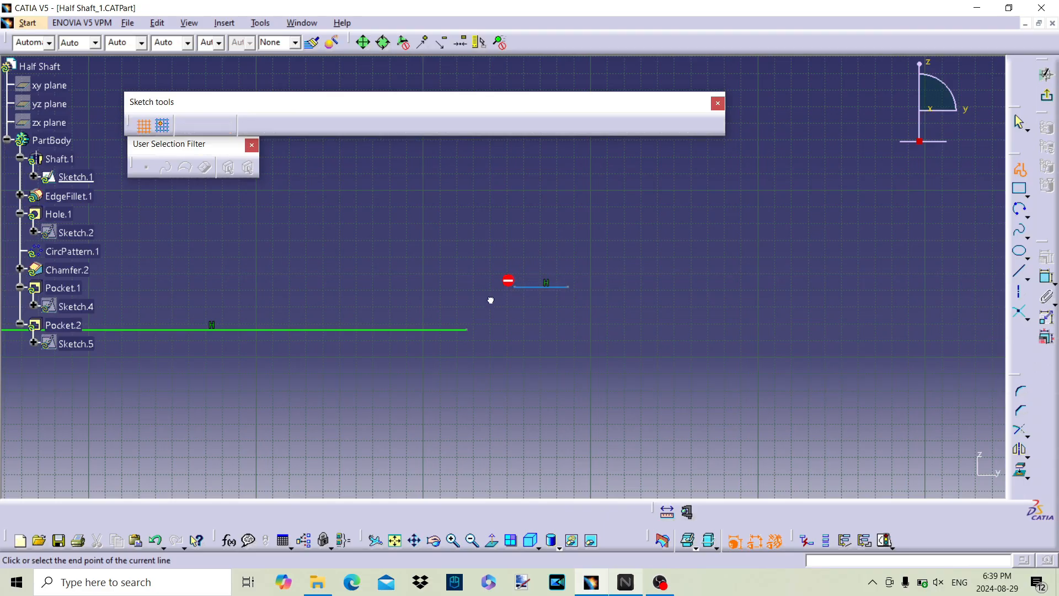
pyautogui.click(475, 329)
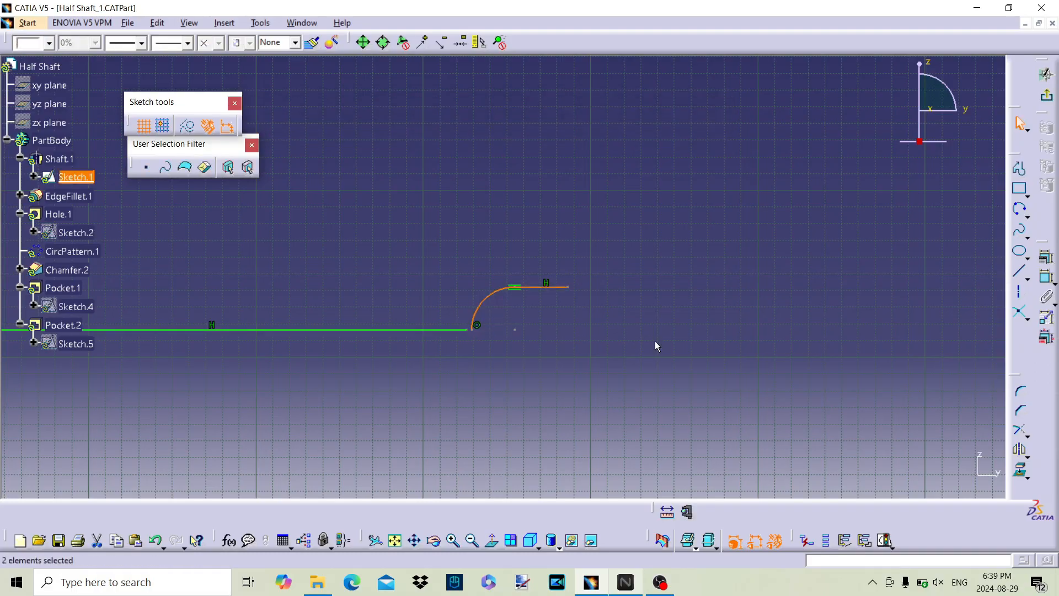
# Step: Trim the long horizontal line and the new arc together so they meet at a shared corner
pyautogui.moveTo(639, 420); pyautogui.dragTo(755, 408, button='middle')
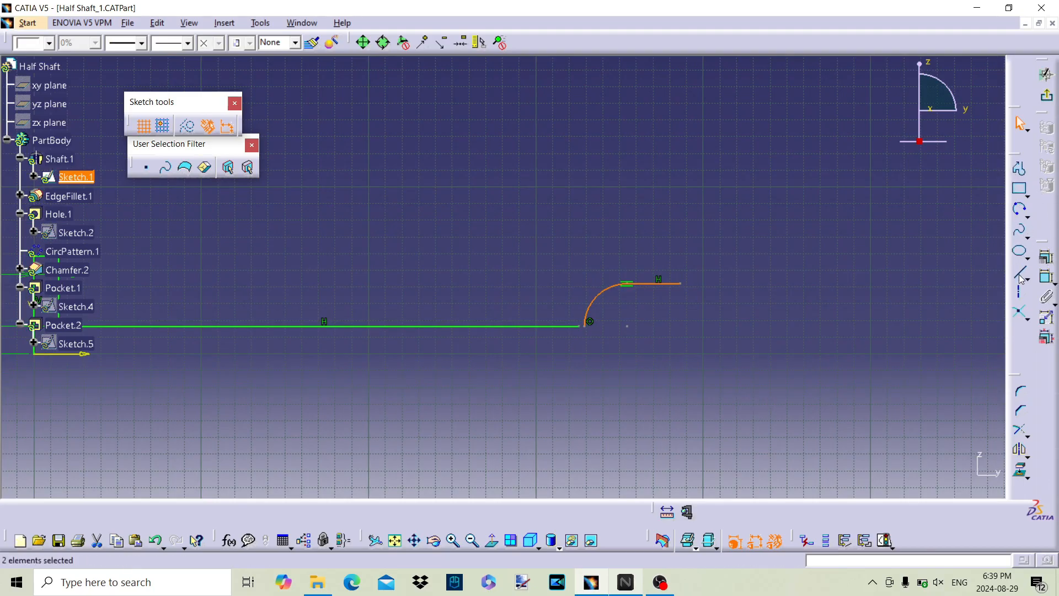
pyautogui.click(779, 357)
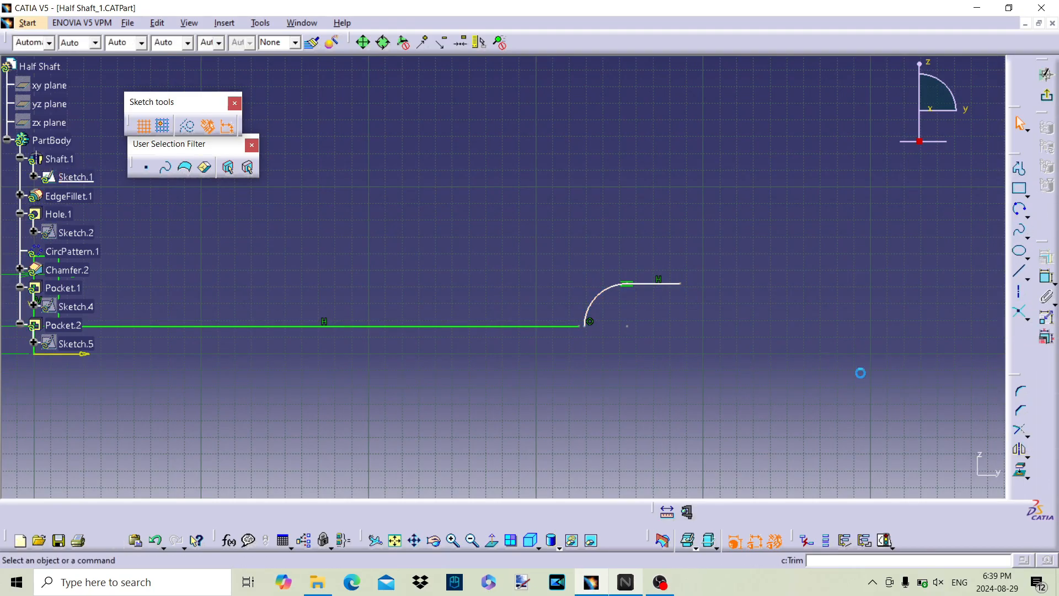
pyautogui.click(1019, 432)
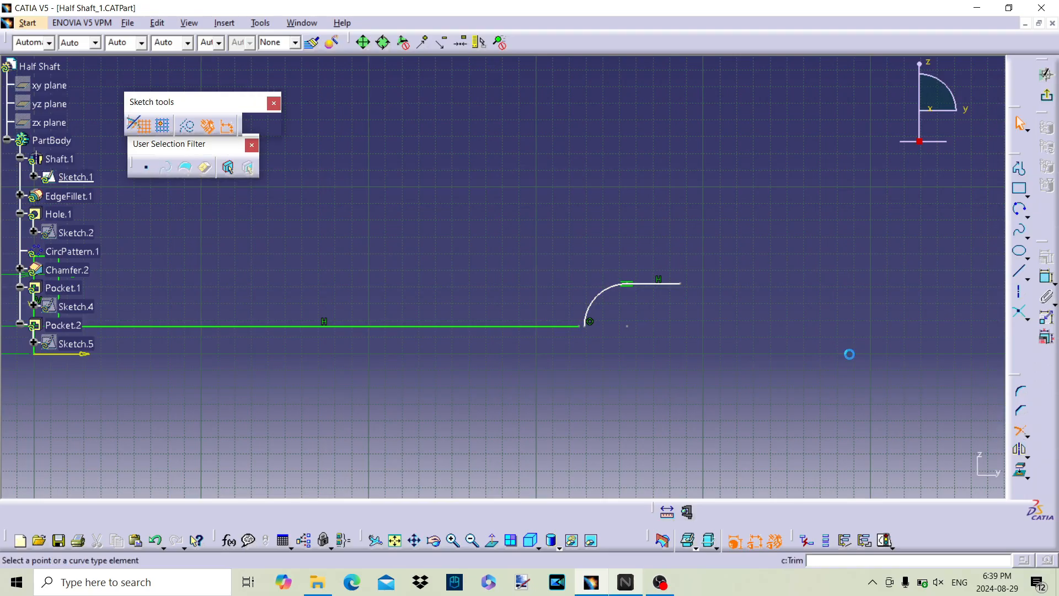
pyautogui.click(553, 326)
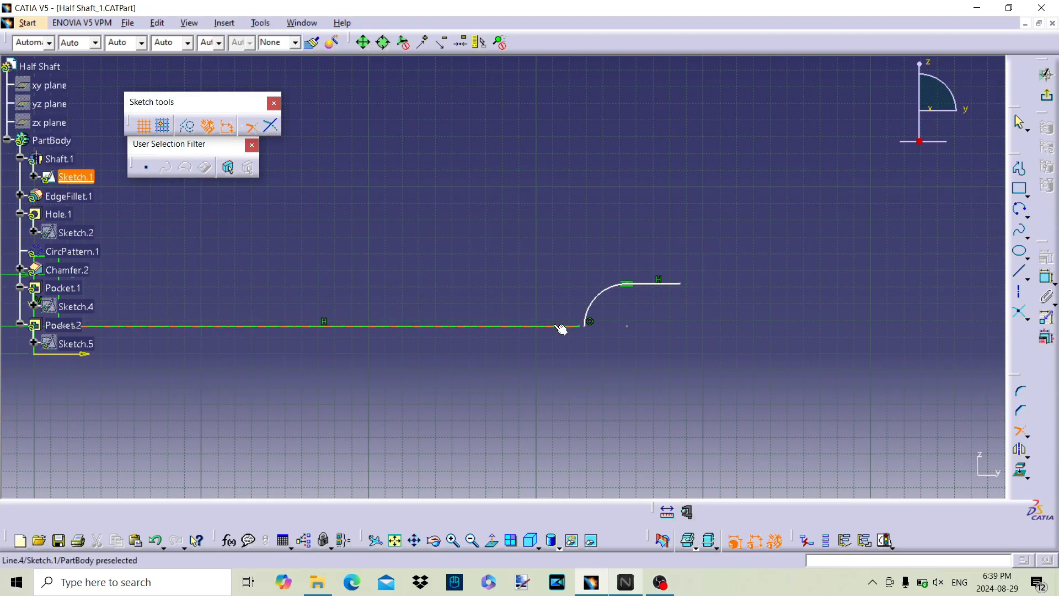
pyautogui.click(587, 320)
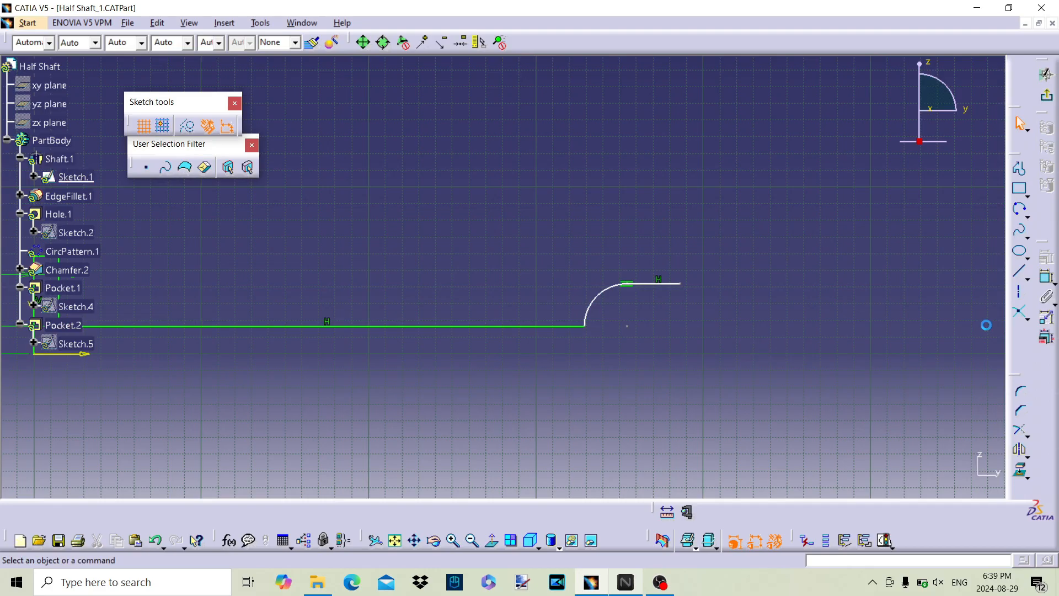
# Step: Draw a vertical line from the free end of the raised horizontal line to the horizontal axis
pyautogui.click(1019, 271)
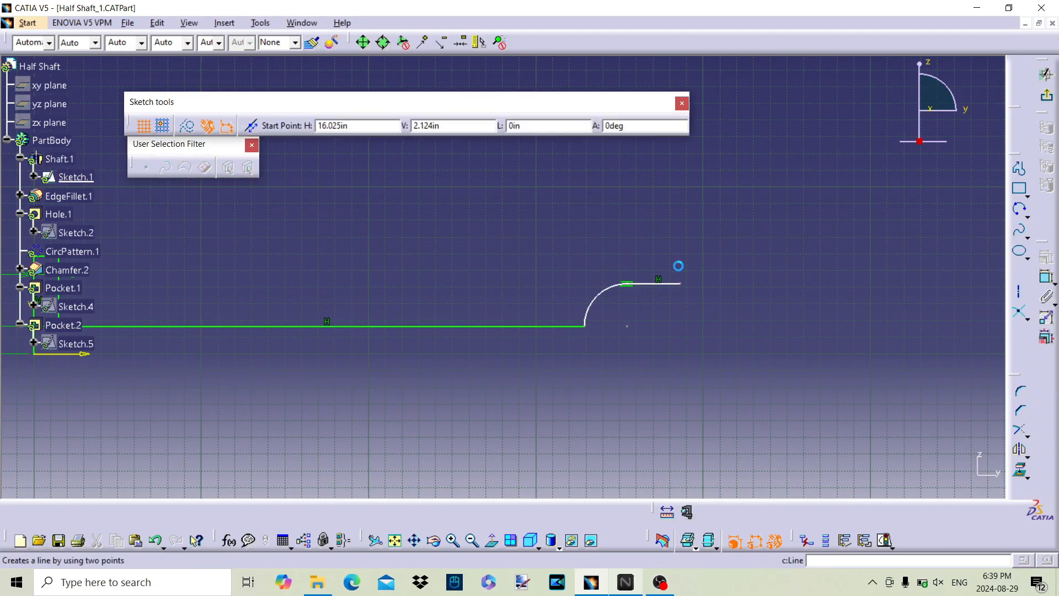
pyautogui.click(682, 285)
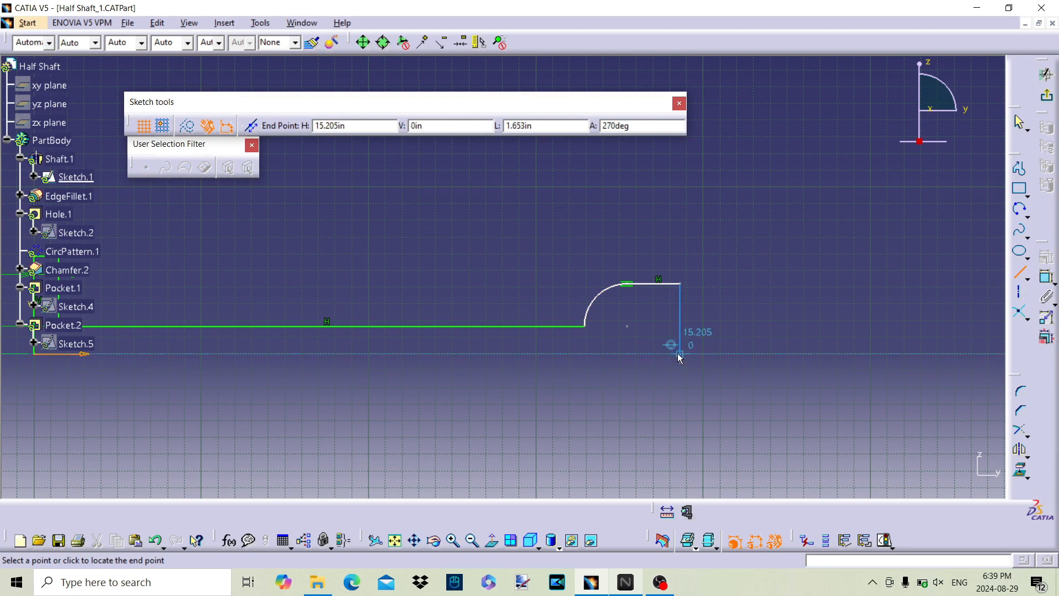
pyautogui.click(680, 352)
# Step: Set the offset of the long profile line from the horizontal axis to 0.75 in
pyautogui.moveTo(482, 257); pyautogui.dragTo(911, 288, button='middle')
pyautogui.moveTo(608, 274)
pyautogui.mouseDown(button='middle')
pyautogui.moveTo(628, 238)
pyautogui.moveTo(508, 290)
pyautogui.mouseUp(button='middle')
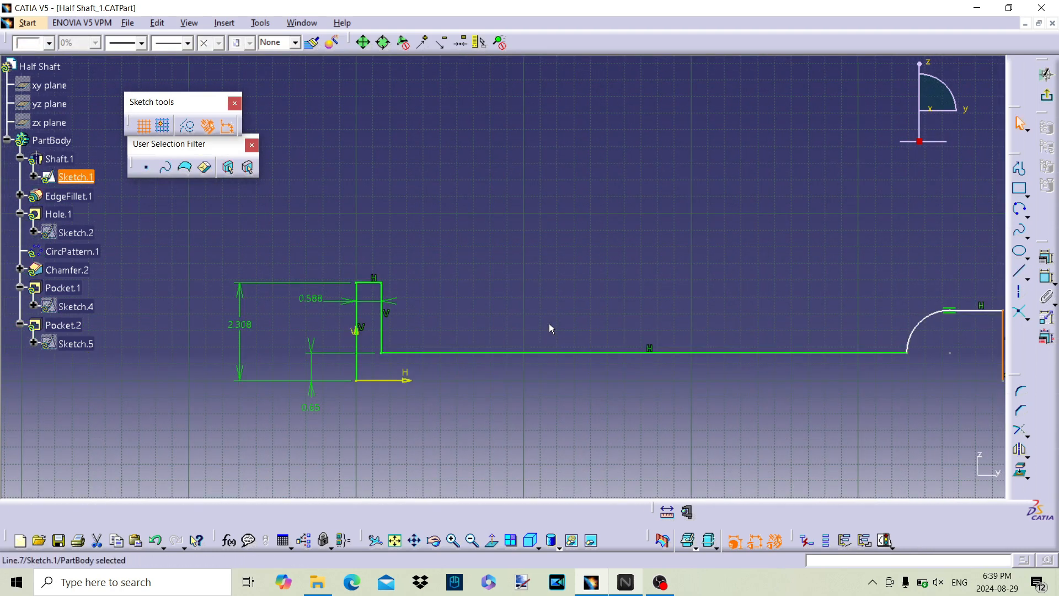
pyautogui.doubleClick(313, 409)
pyautogui.write('0.75')
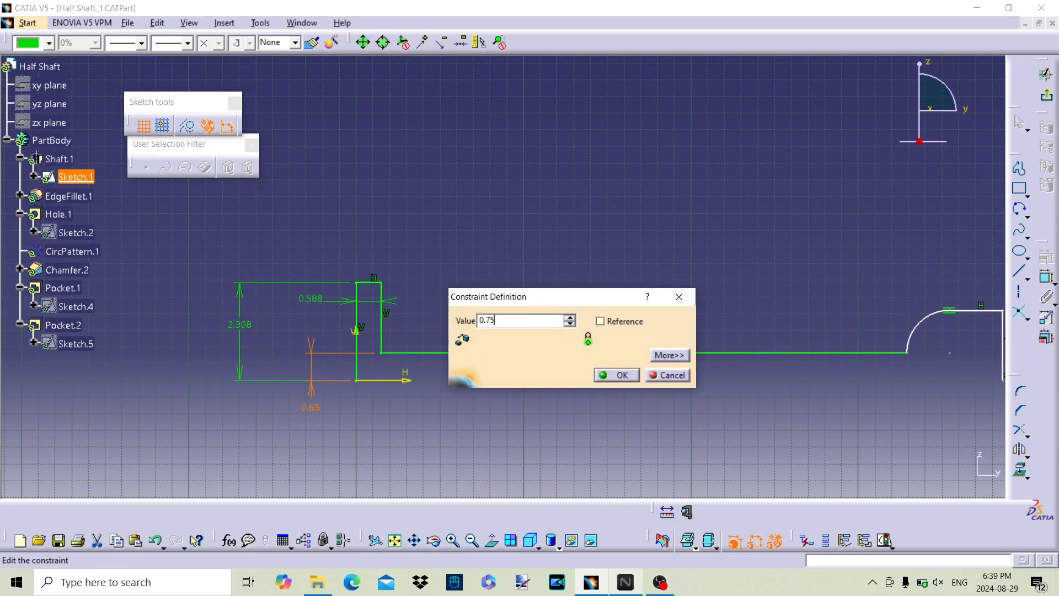
pyautogui.press('Return')
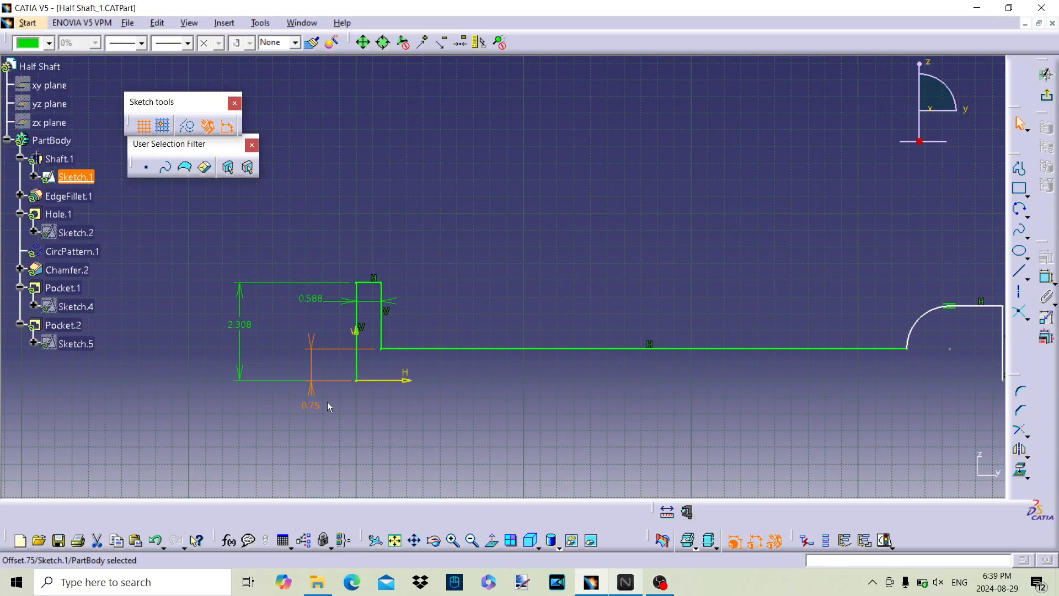
# Step: Set the offset between the long profile line and the horizontal axis to 0.8 in
pyautogui.doubleClick(313, 408)
pyautogui.write('0.8in')
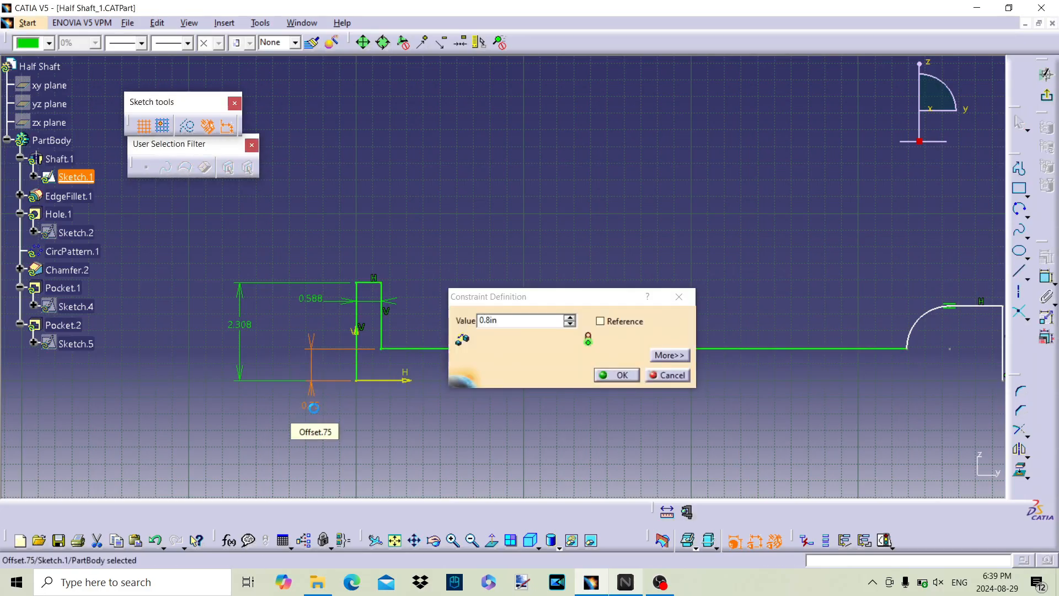
pyautogui.press('Return')
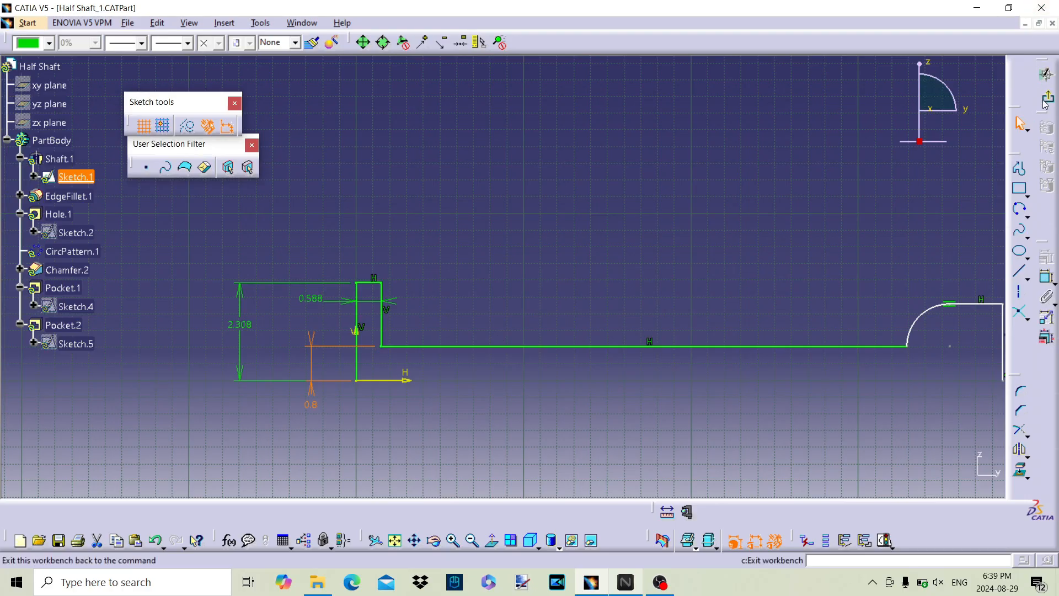
# Step: Exit the sketch and reassign the missing Edge.2 reference of Chamfer.2 to the outer rim of the enlarged end
pyautogui.click(1045, 74)
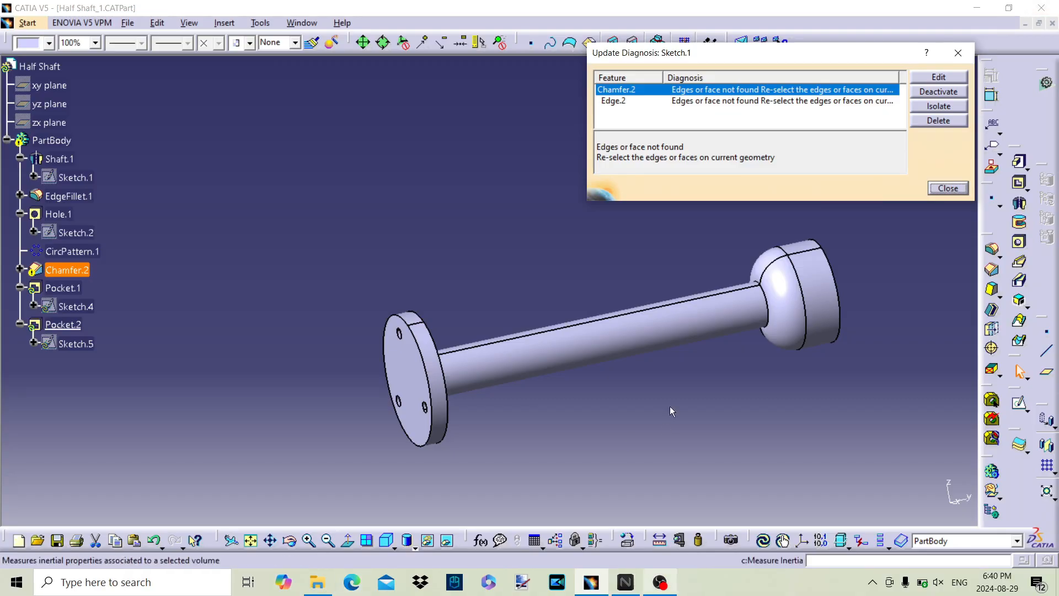
pyautogui.click(688, 104)
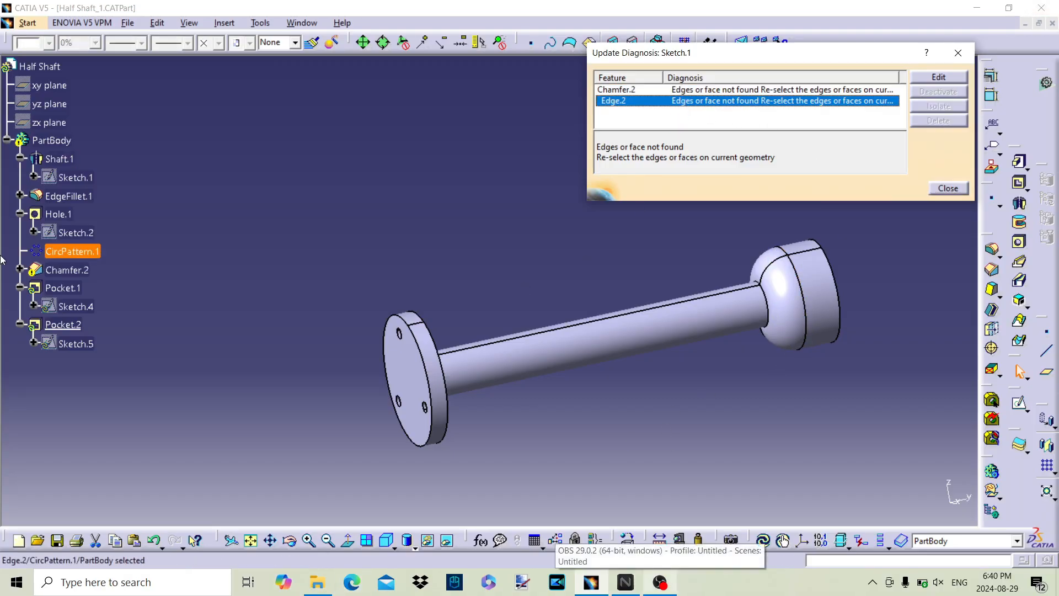
pyautogui.click(56, 270)
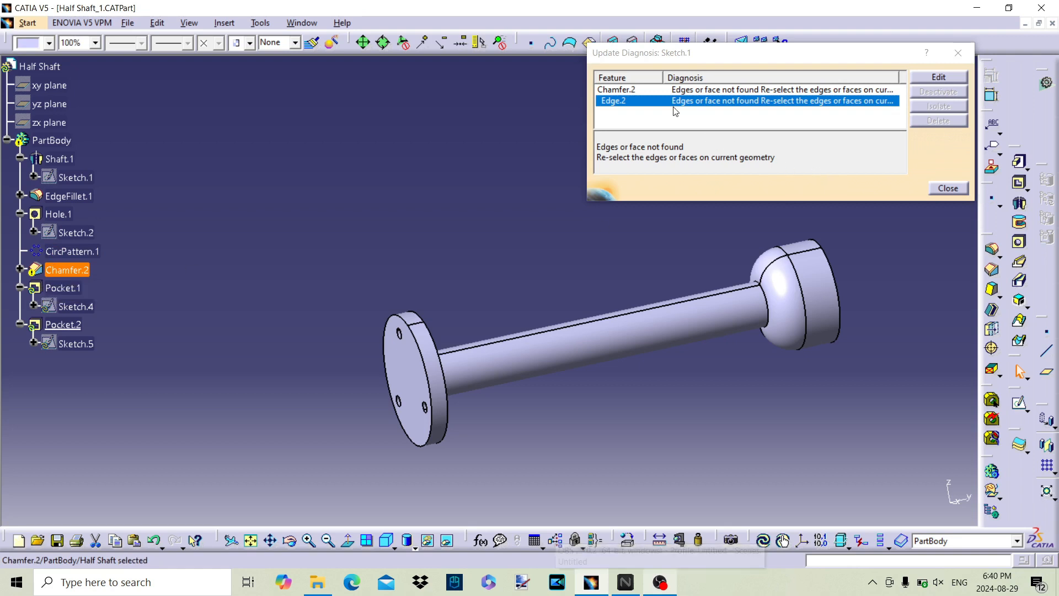
pyautogui.click(939, 77)
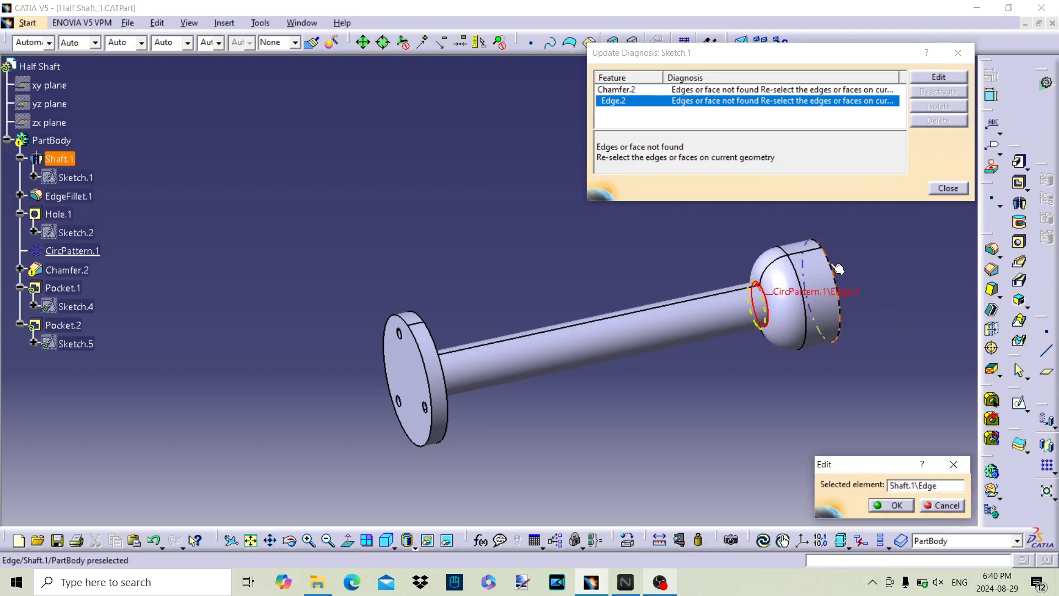
pyautogui.click(899, 506)
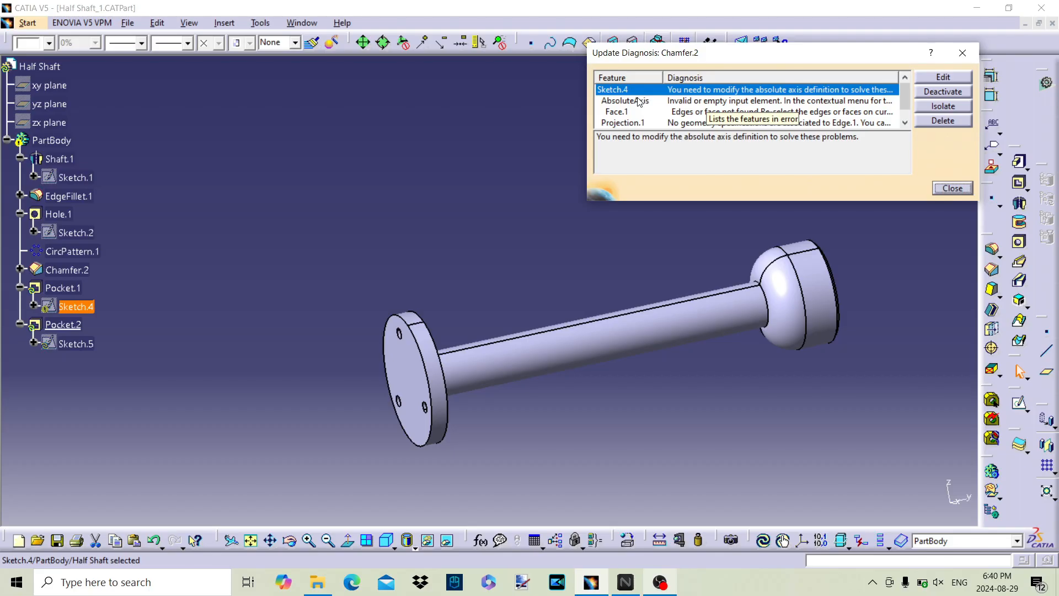
# Step: Dismiss the update diagnosis and delete Pocket.1 together with its leftover Sketch.4
pyautogui.click(386, 323)
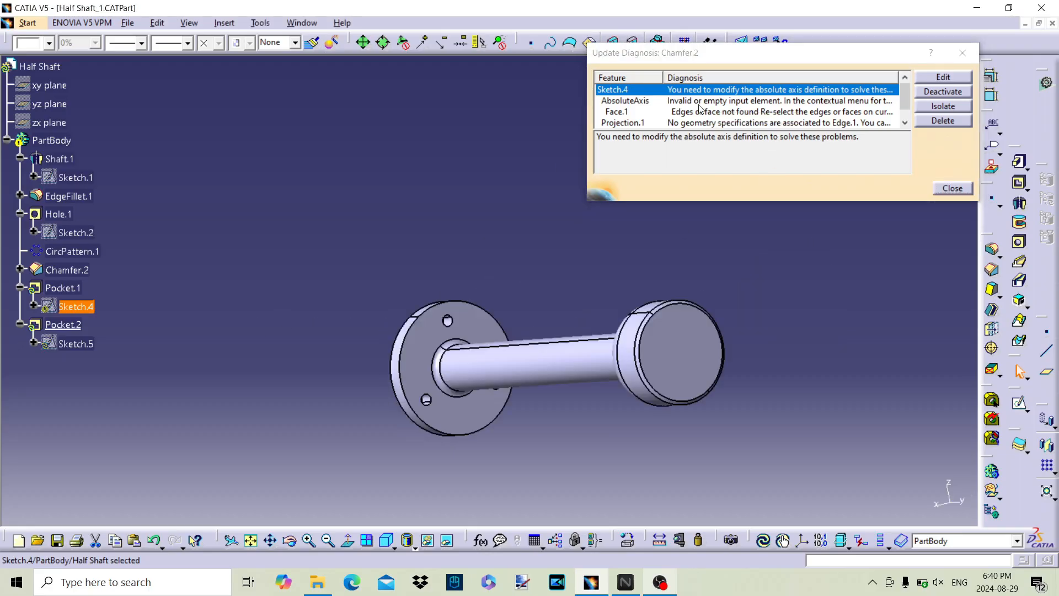
pyautogui.click(615, 113)
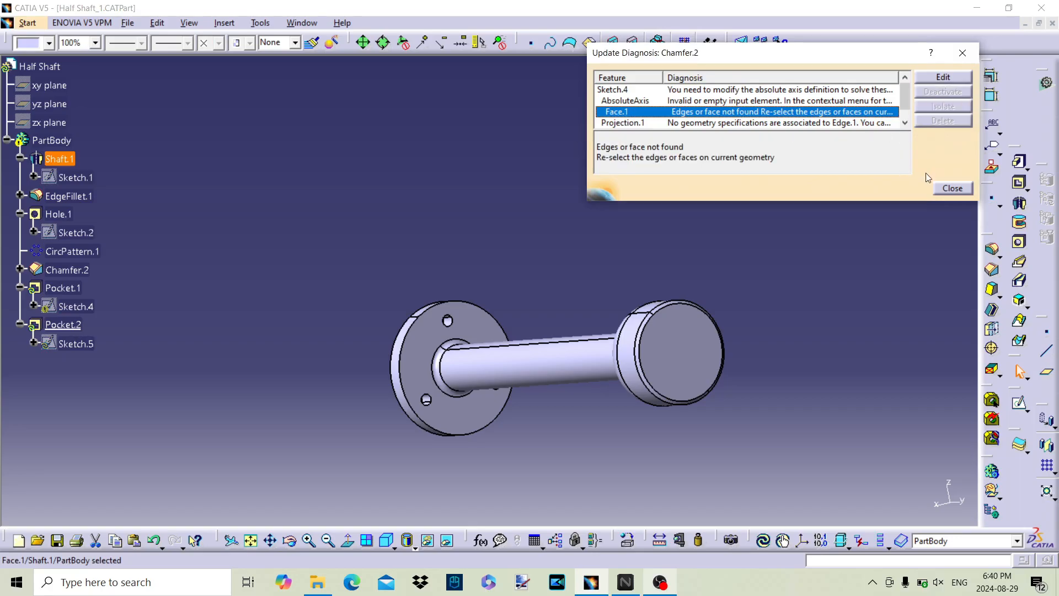
pyautogui.click(945, 189)
pyautogui.click(65, 289)
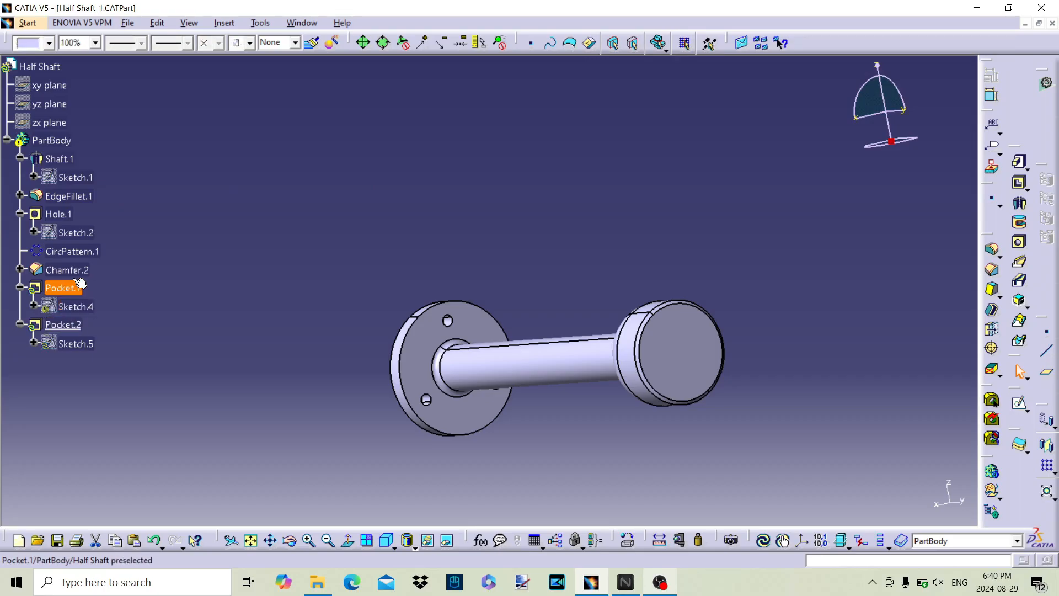
pyautogui.rightClick(71, 292)
pyautogui.click(126, 469)
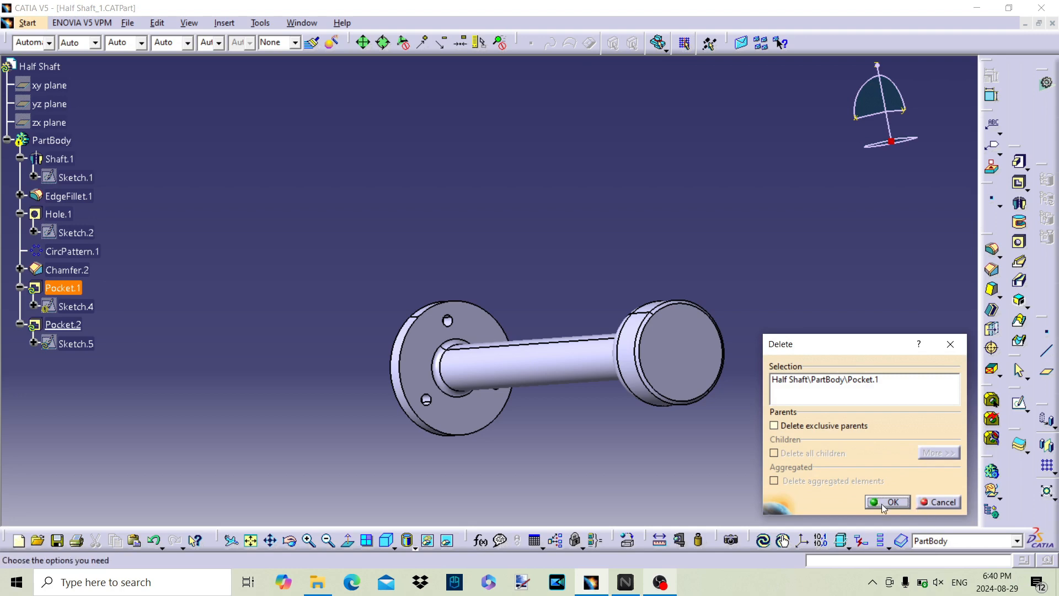
pyautogui.click(883, 506)
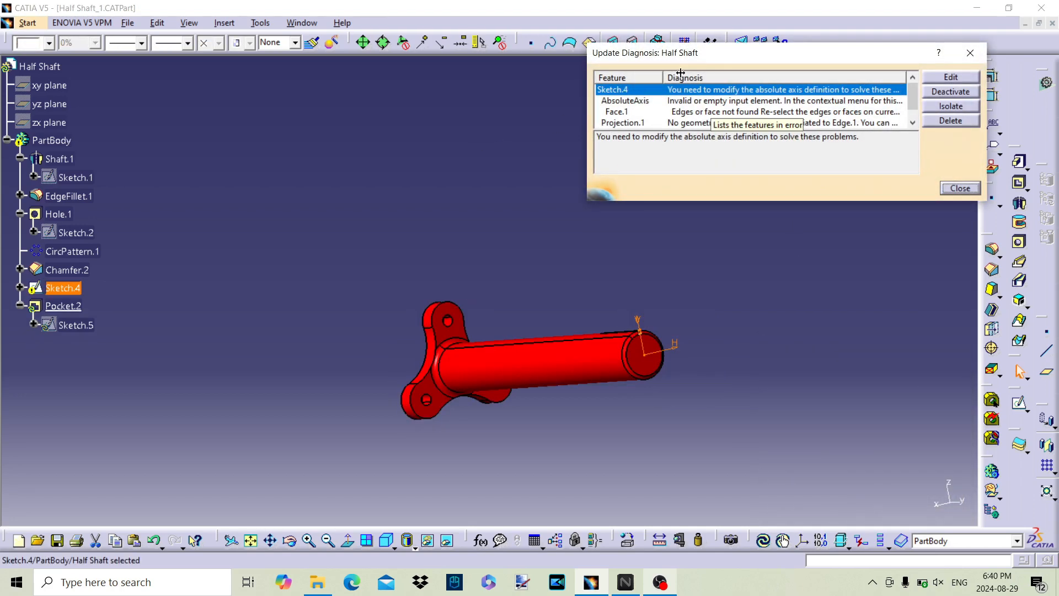
pyautogui.click(948, 121)
# Step: Reopen Sketch.1 and set the long profile line's offset from the horizontal axis to 0.75 in
pyautogui.moveTo(737, 323); pyautogui.dragTo(799, 236, button='middle')
pyautogui.moveTo(593, 243); pyautogui.dragTo(625, 250, button='middle')
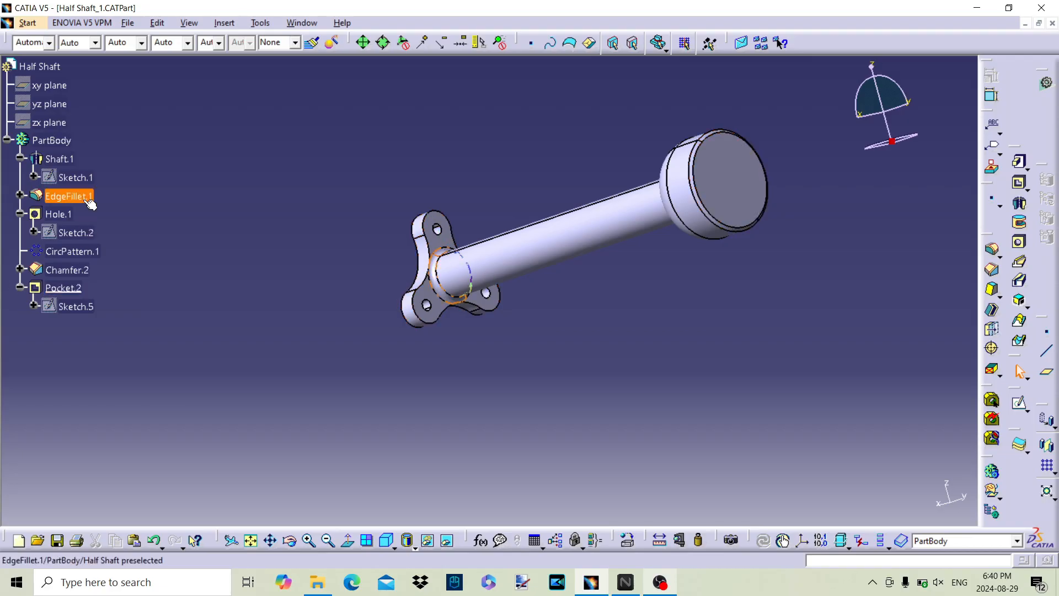
pyautogui.doubleClick(78, 177)
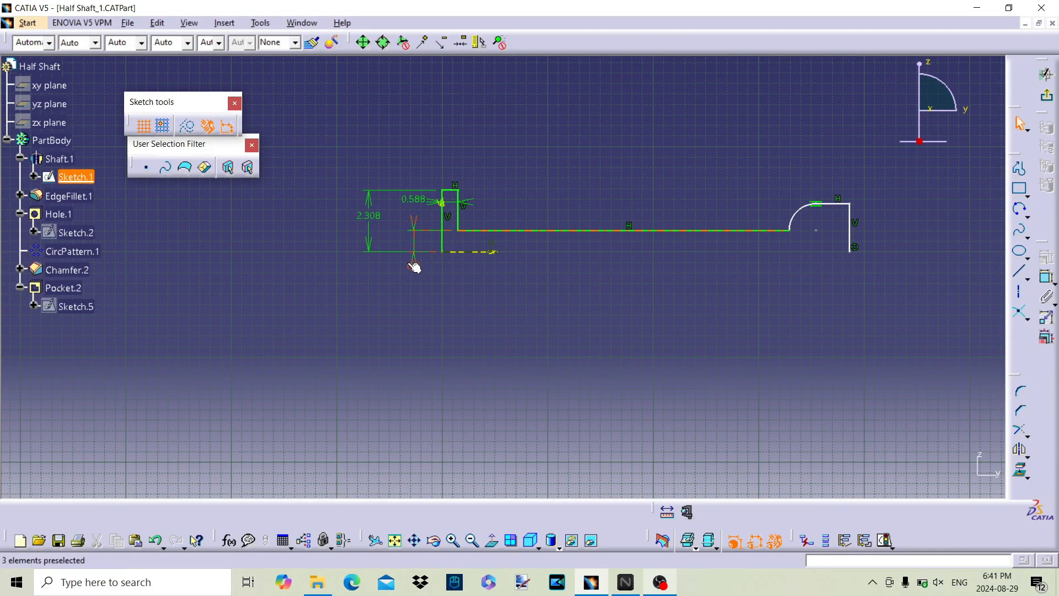
pyautogui.doubleClick(411, 267)
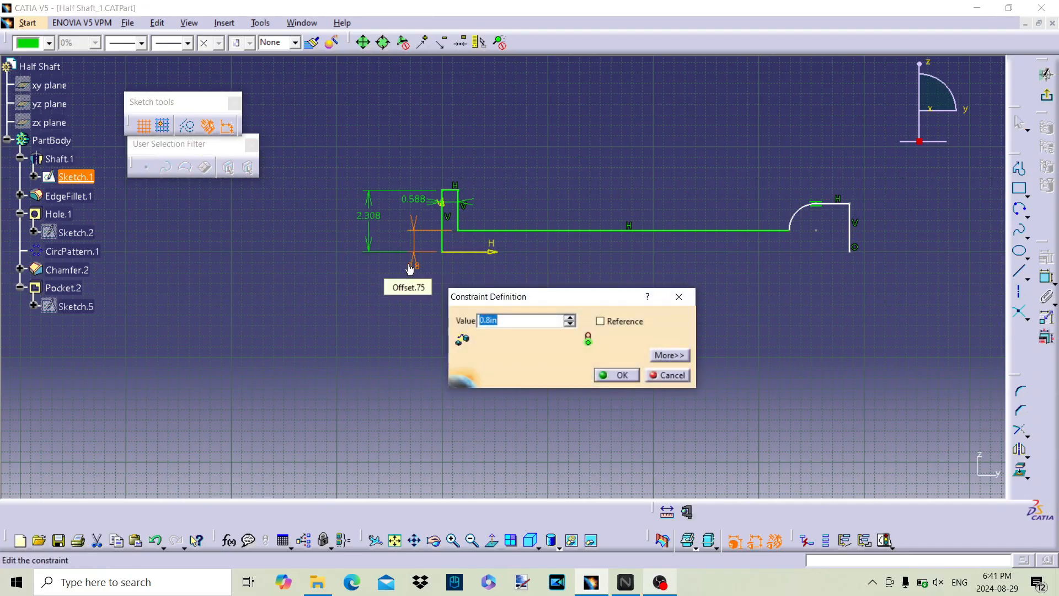
pyautogui.write('0.75')
pyautogui.press('Return')
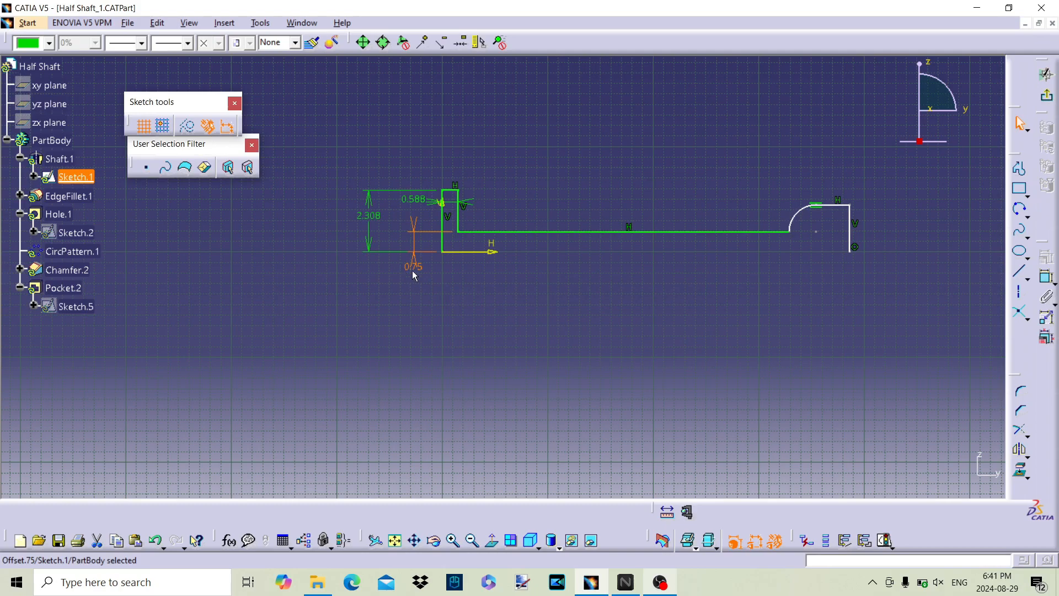
# Step: Set the long profile line's offset from the horizontal axis to 0.7 in and exit the sketch
pyautogui.doubleClick(415, 269)
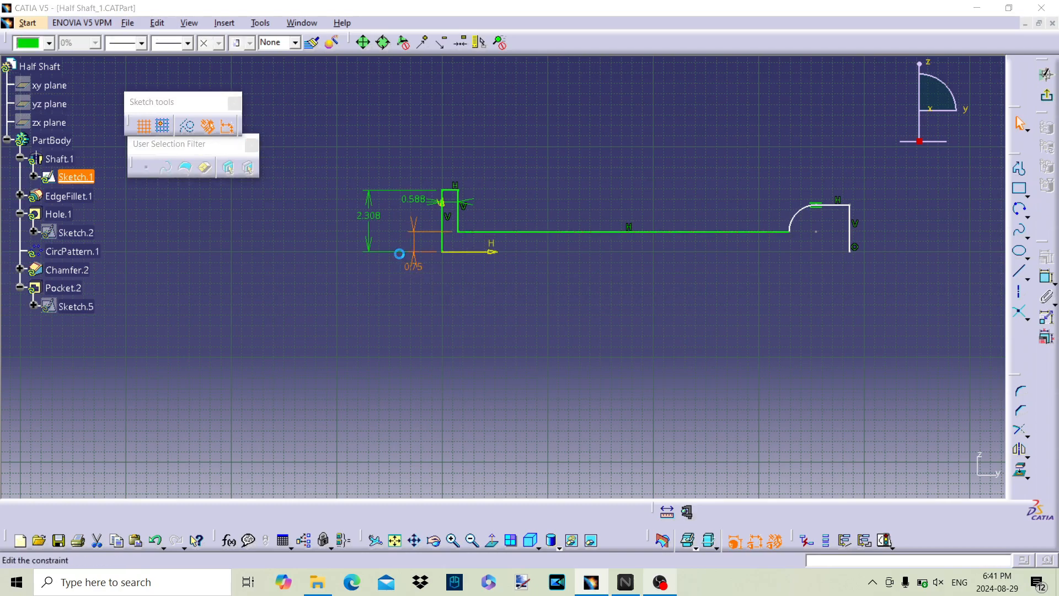
pyautogui.write('0.7in')
pyautogui.press('Return')
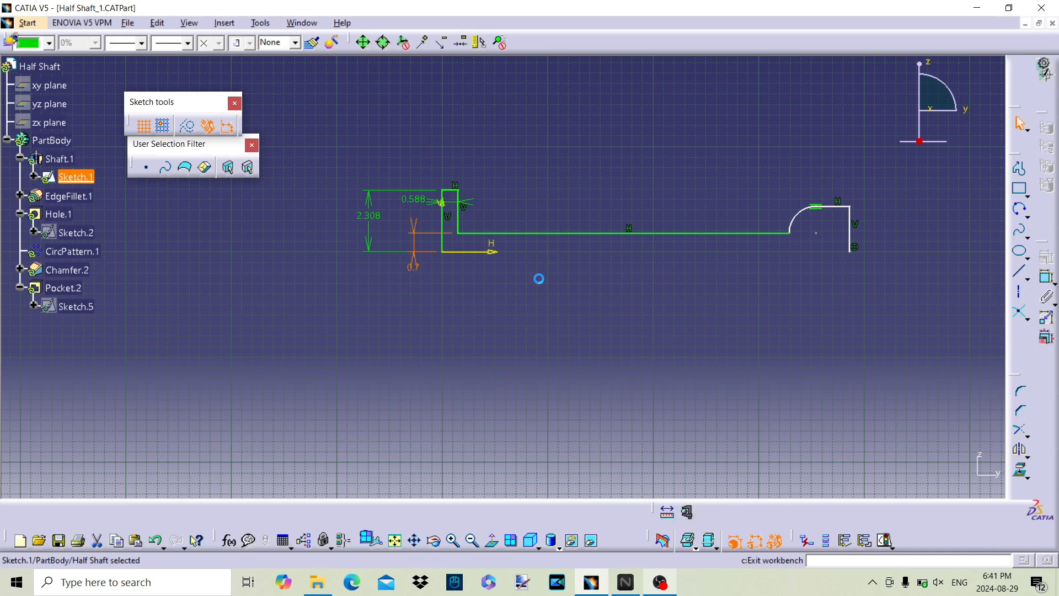
# Step: Save the modified part as Drive shaft.CATPart
pyautogui.moveTo(492, 292)
pyautogui.mouseDown(button='middle')
pyautogui.moveTo(371, 315)
pyautogui.moveTo(688, 307)
pyautogui.moveTo(669, 274)
pyautogui.moveTo(469, 368)
pyautogui.moveTo(527, 300)
pyautogui.moveTo(532, 260)
pyautogui.moveTo(532, 326)
pyautogui.mouseUp(button='middle')
pyautogui.click(128, 24)
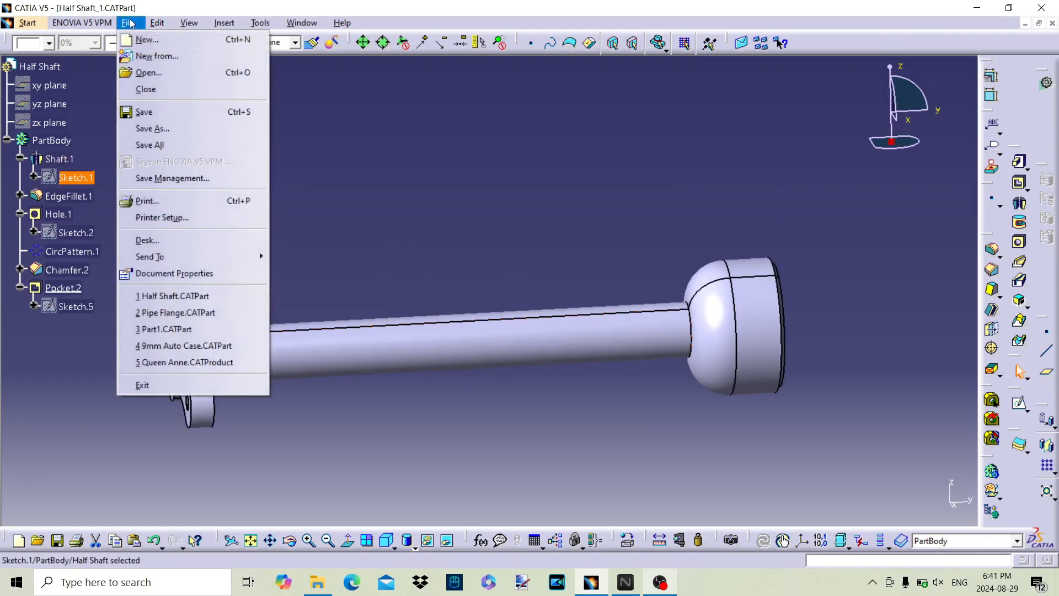
pyautogui.click(141, 113)
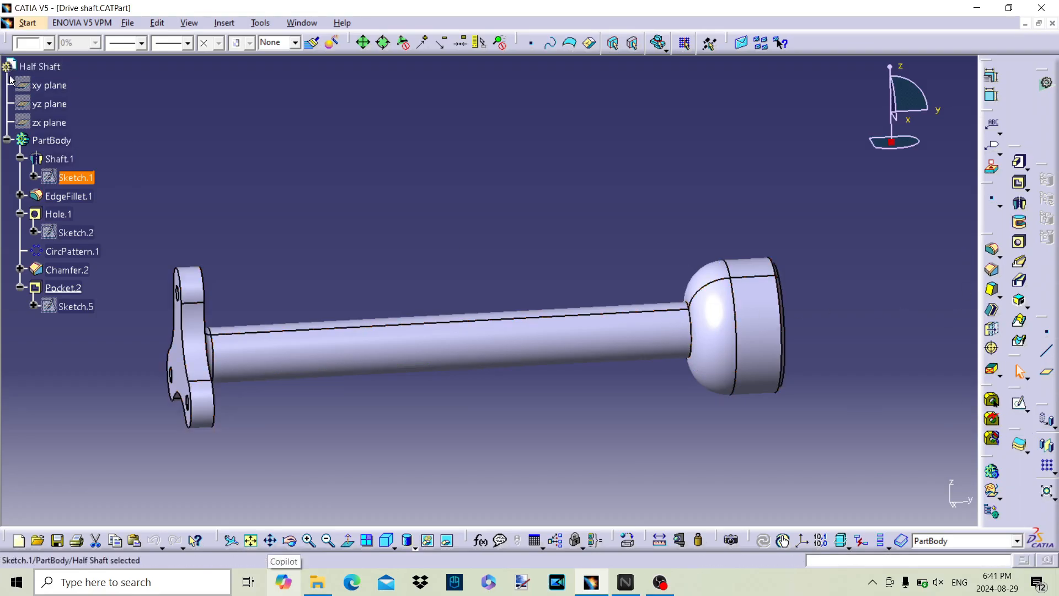
# Step: Make the yz plane visible with the xy plane hidden, and open a new sketch on the yz plane
pyautogui.rightClick(40, 84)
pyautogui.click(75, 130)
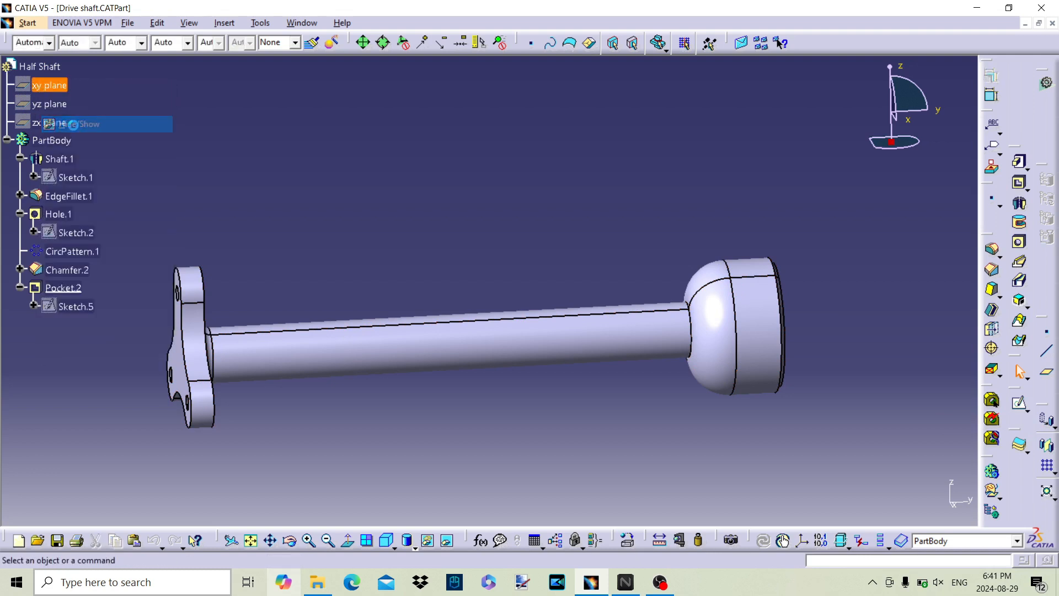
pyautogui.rightClick(44, 105)
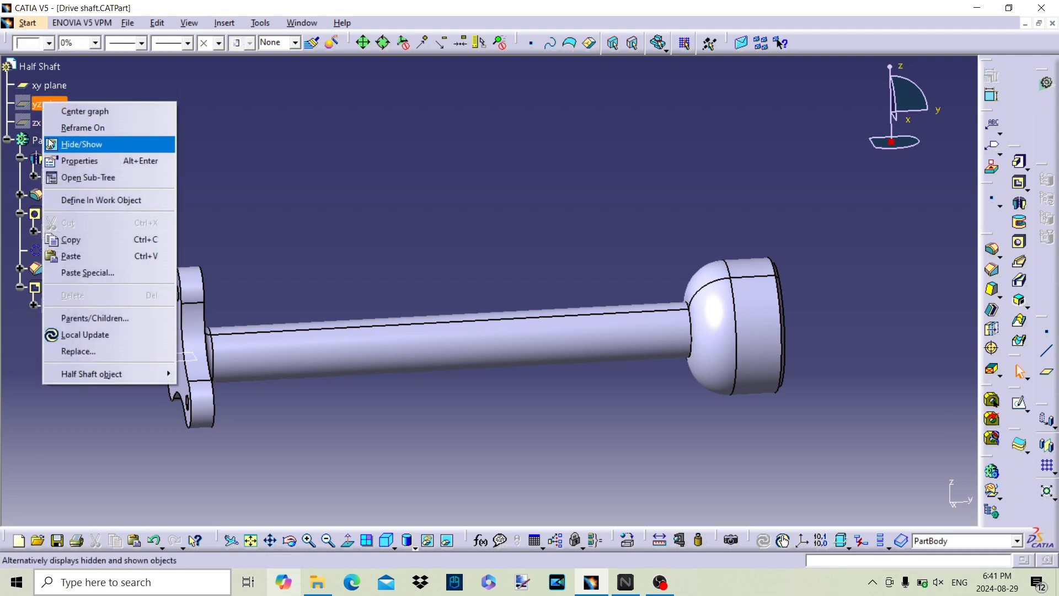
pyautogui.click(83, 144)
pyautogui.rightClick(175, 364)
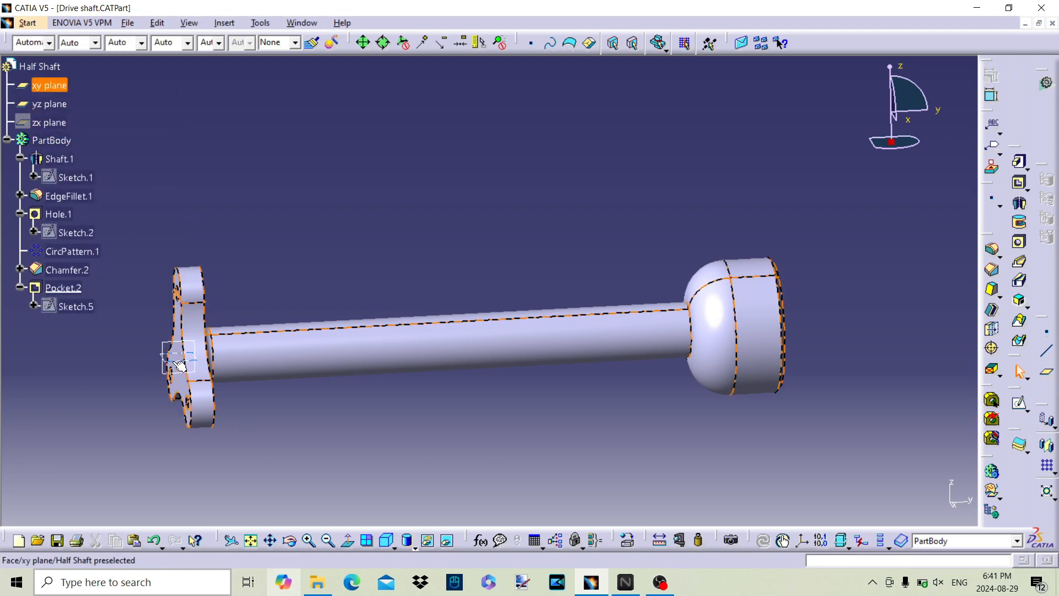
pyautogui.click(238, 126)
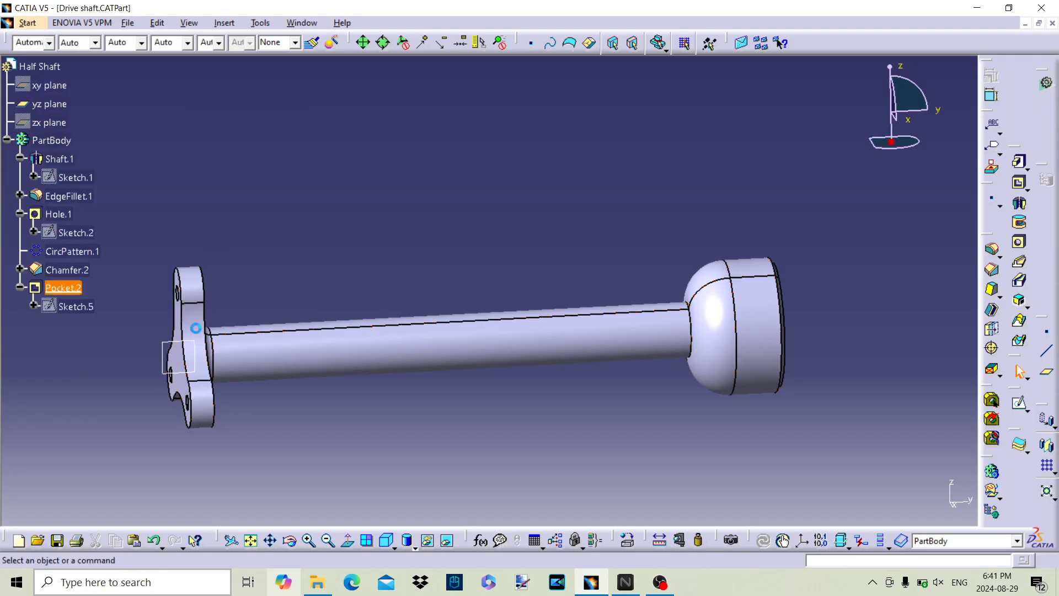
pyautogui.click(1019, 403)
pyautogui.click(168, 370)
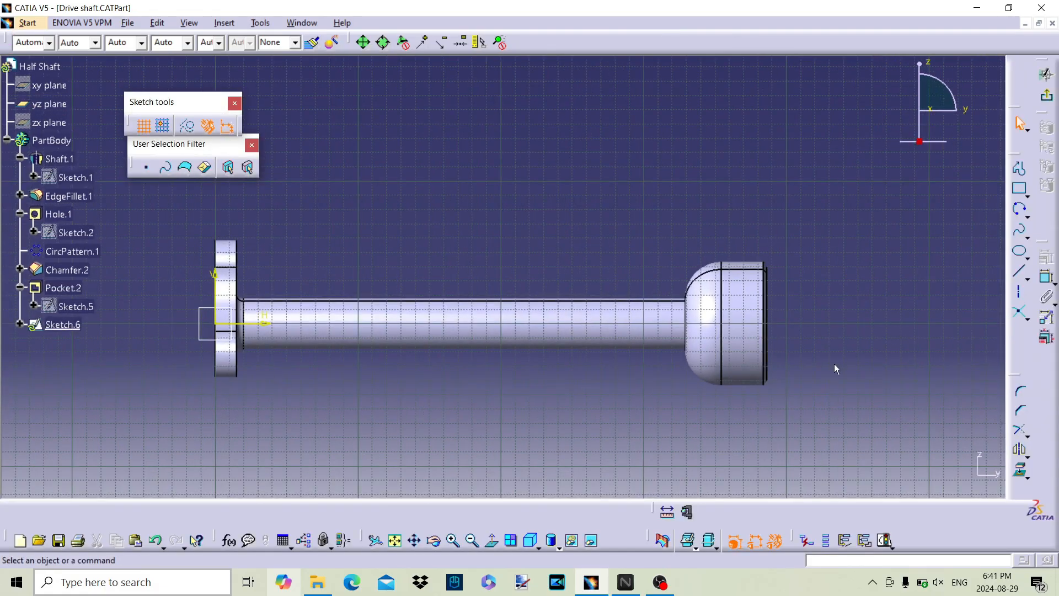
# Step: Sketch a profile inside the enlarged end: a horizontal line about 1.3 in long, a tangent arc of about 0.74 in radius, and a vertical line to the shaft axis
pyautogui.moveTo(703, 286)
pyautogui.keyDown('ctrl'); pyautogui.mouseDown(button='middle')
pyautogui.moveTo(705, 199)
pyautogui.moveTo(664, 322)
pyautogui.mouseUp(button='middle'); pyautogui.keyUp('ctrl')
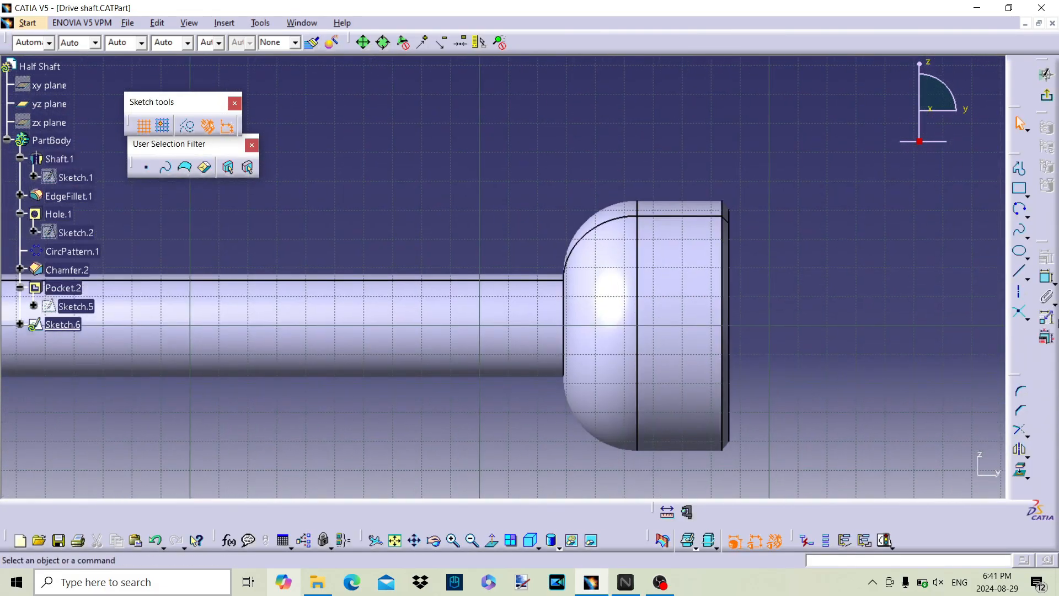
pyautogui.click(1020, 170)
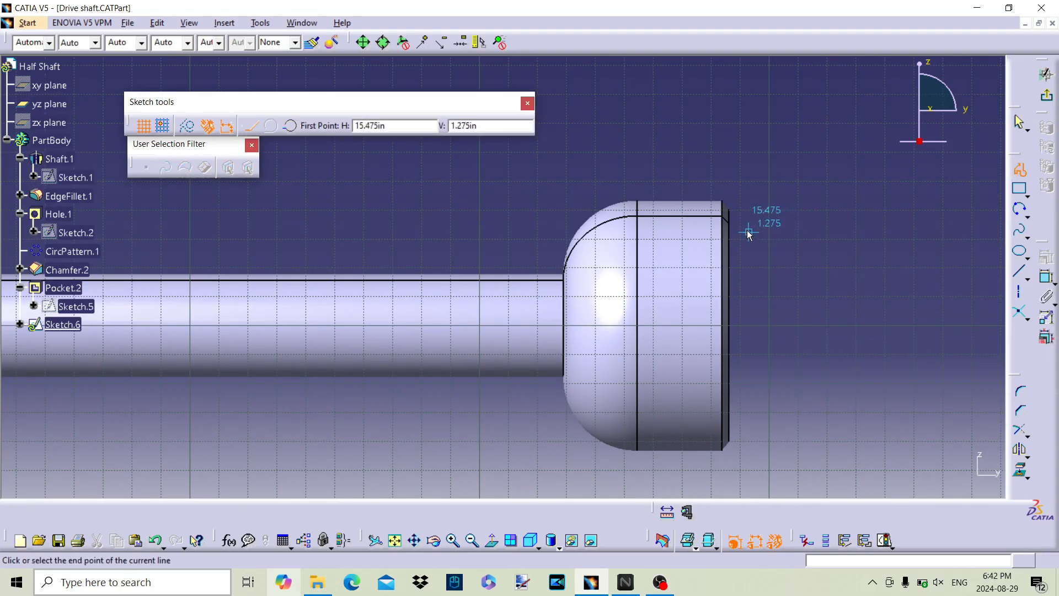
pyautogui.click(749, 232)
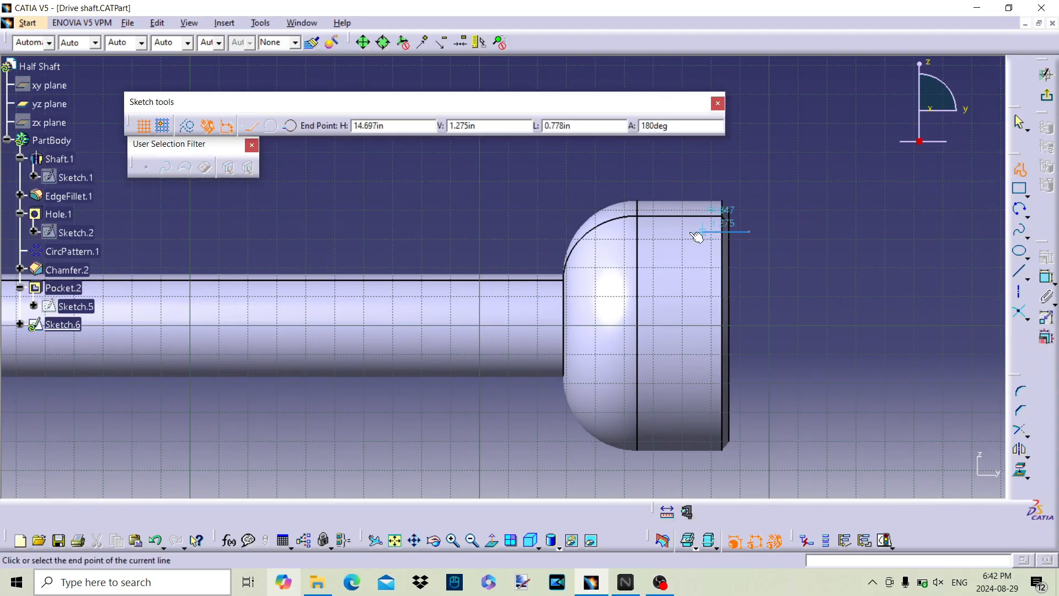
pyautogui.click(646, 232)
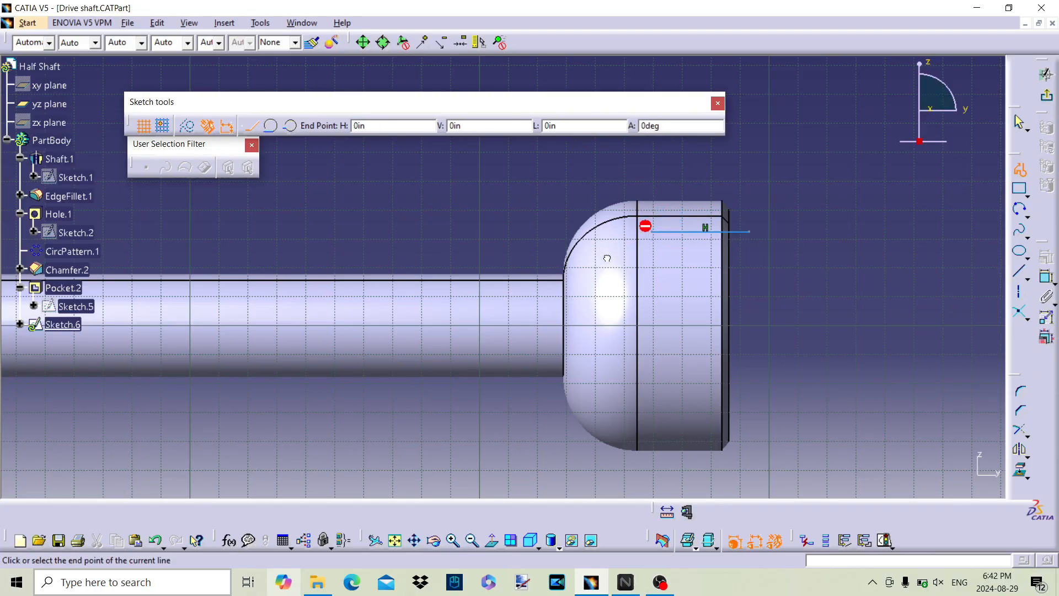
pyautogui.moveTo(609, 255); pyautogui.dragTo(607, 263)
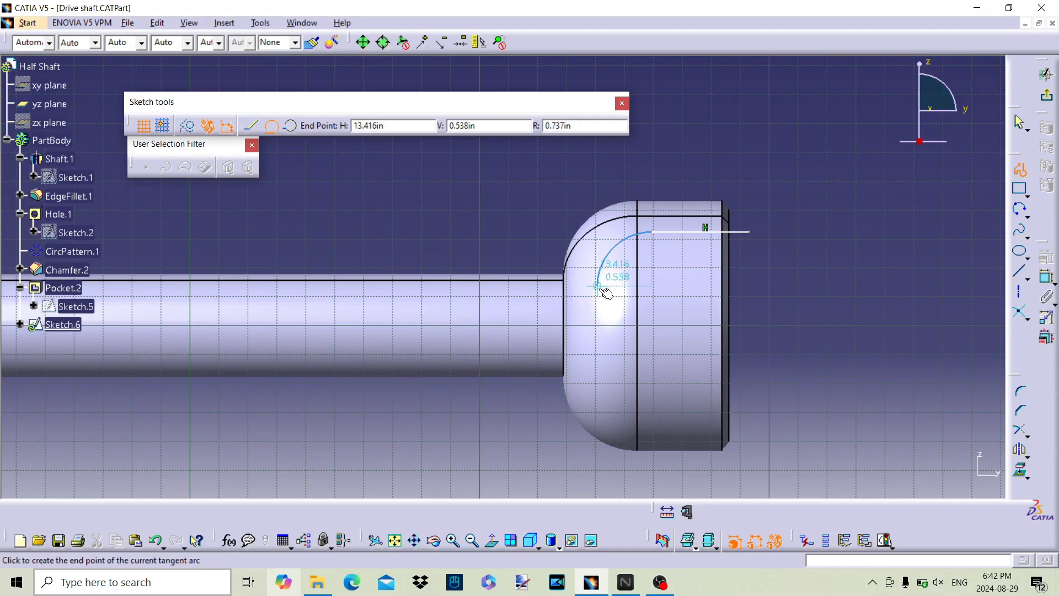
pyautogui.click(605, 292)
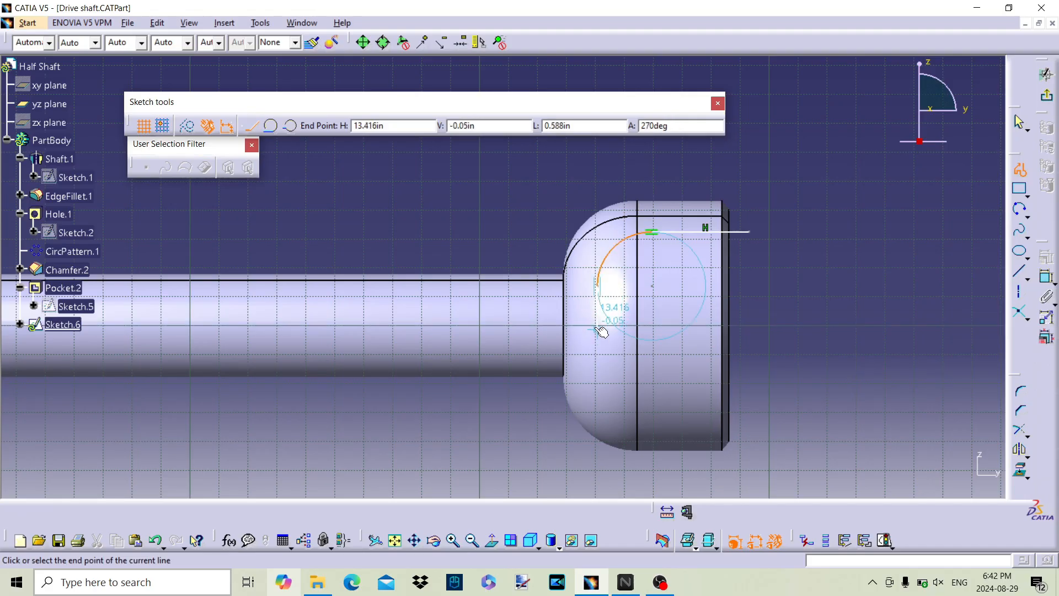
pyautogui.doubleClick(603, 330)
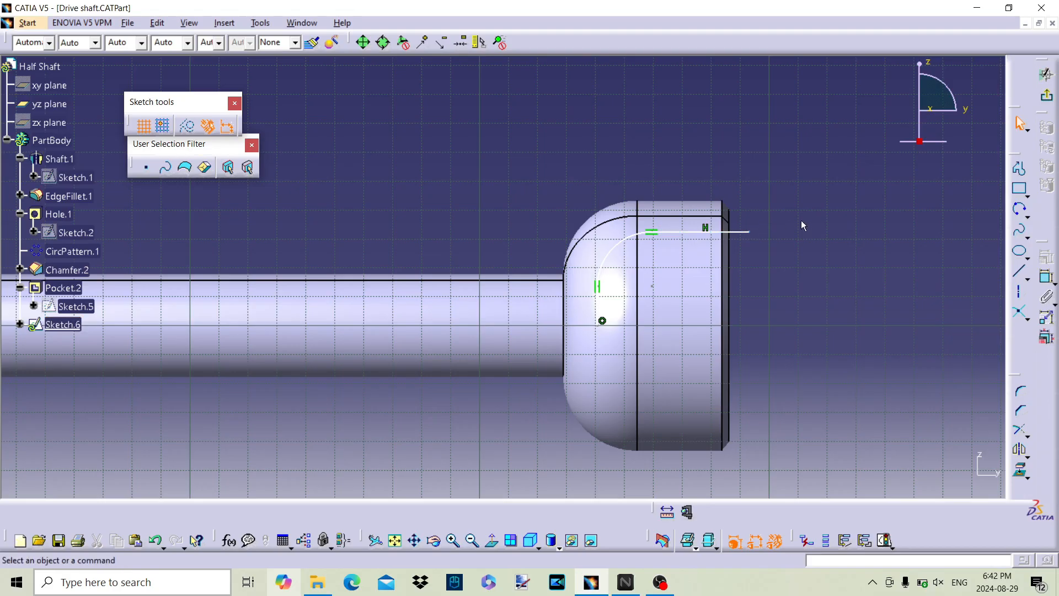
# Step: Add a vertical line about 1.275 in long from the profile's outer end to the shaft axis and trim it with the horizontal line into a corner
pyautogui.click(1019, 271)
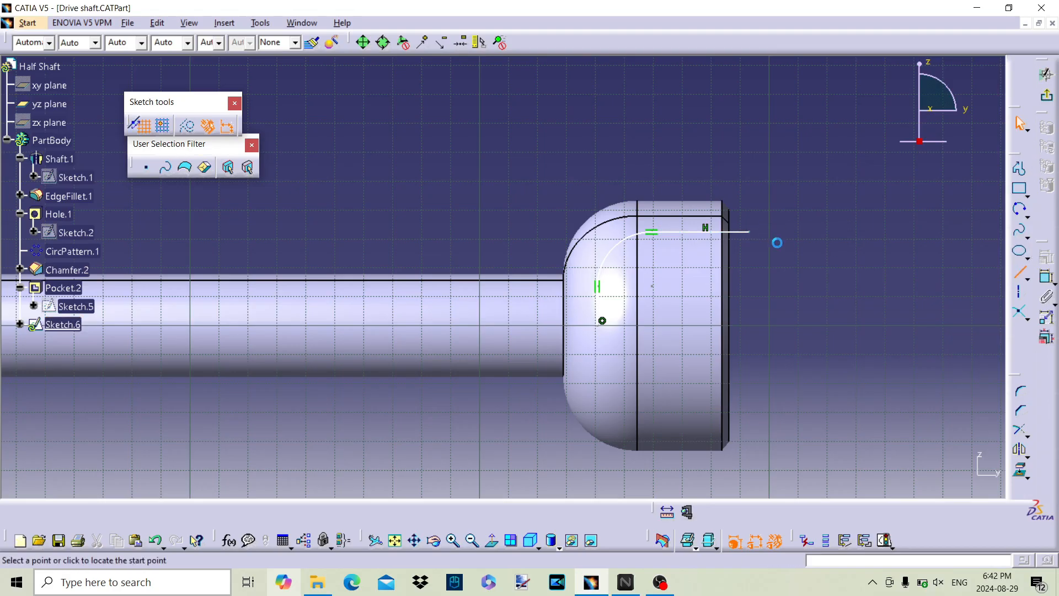
pyautogui.click(751, 233)
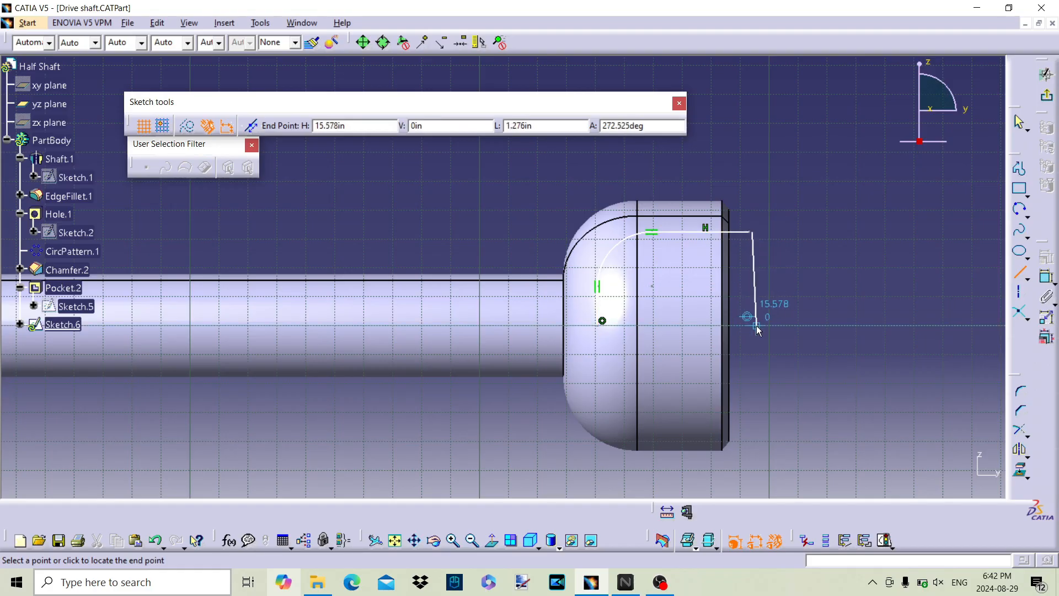
pyautogui.click(752, 325)
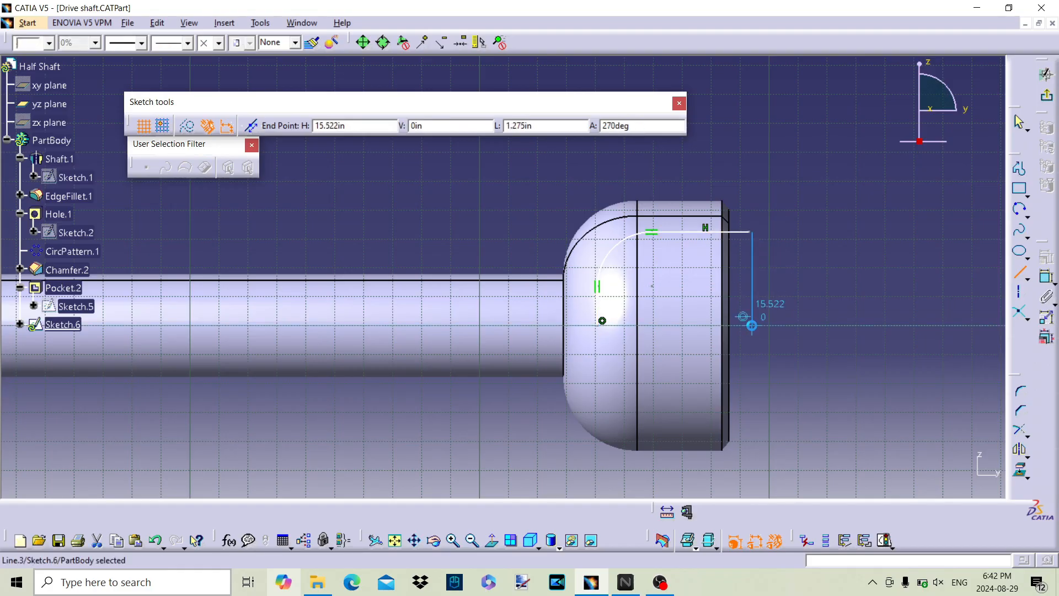
pyautogui.click(1020, 430)
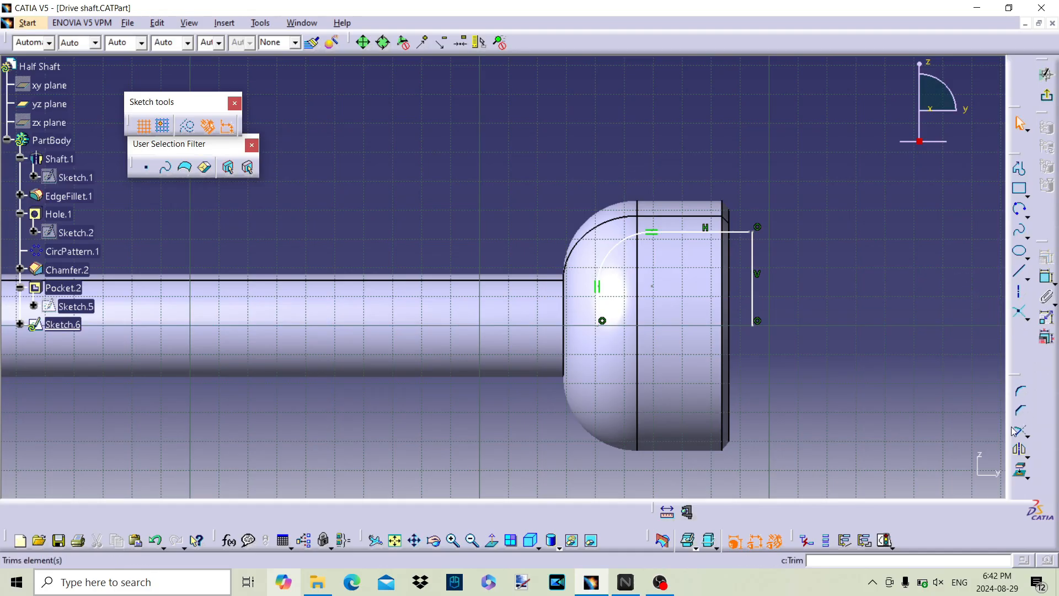
pyautogui.click(753, 238)
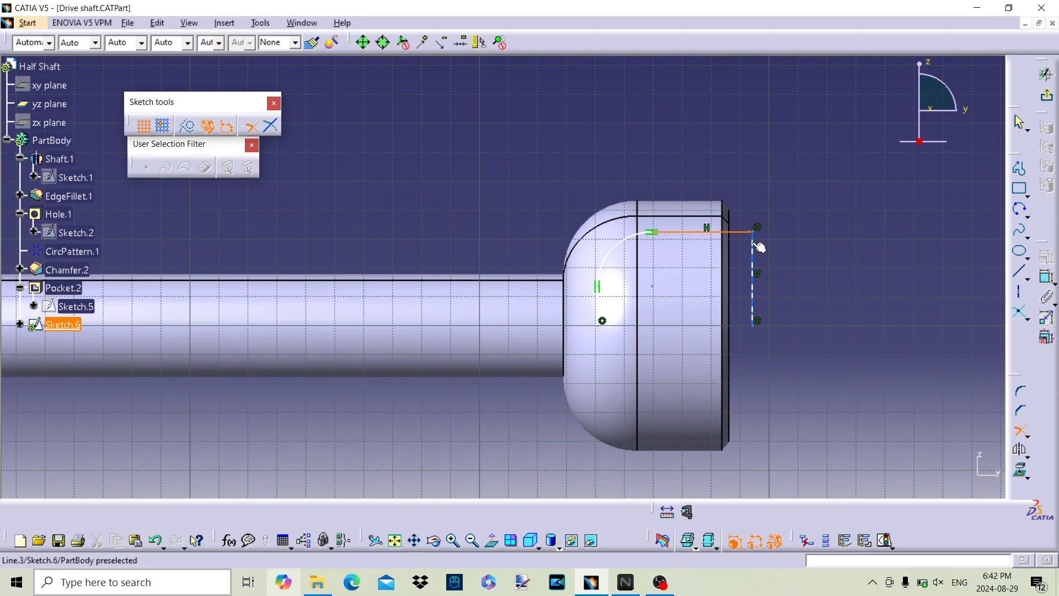
pyautogui.click(759, 246)
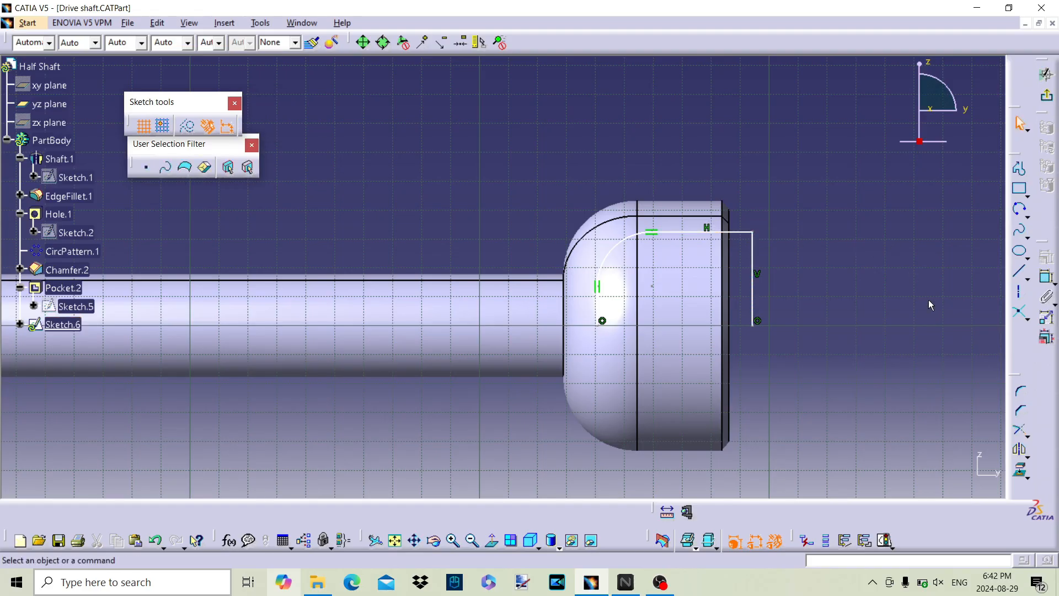
# Step: Mirror all the profile's lines and its arc about the shaft axis to close the outline
pyautogui.click(676, 231)
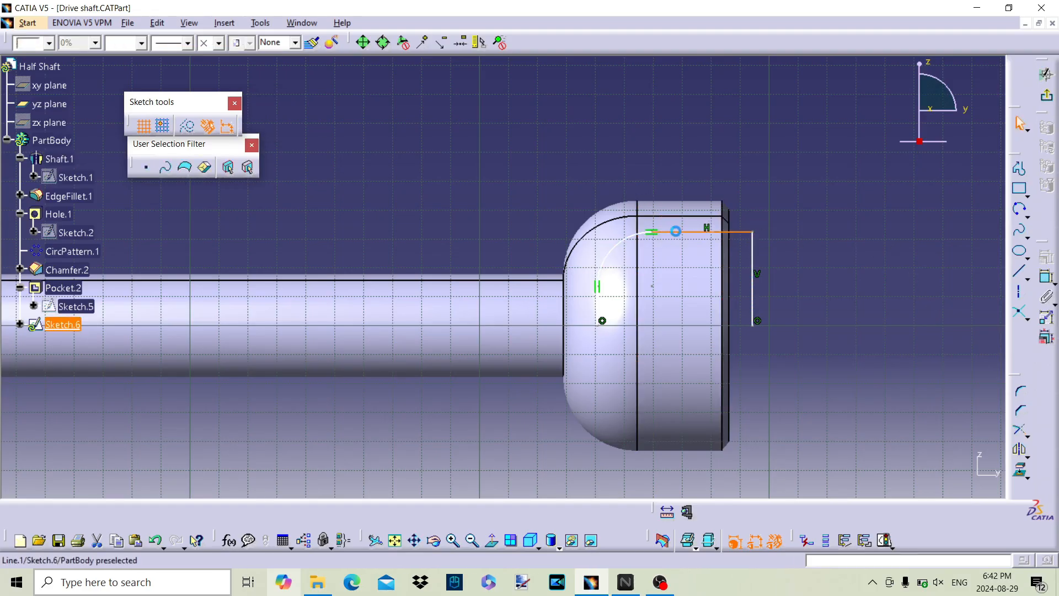
pyautogui.click(619, 247)
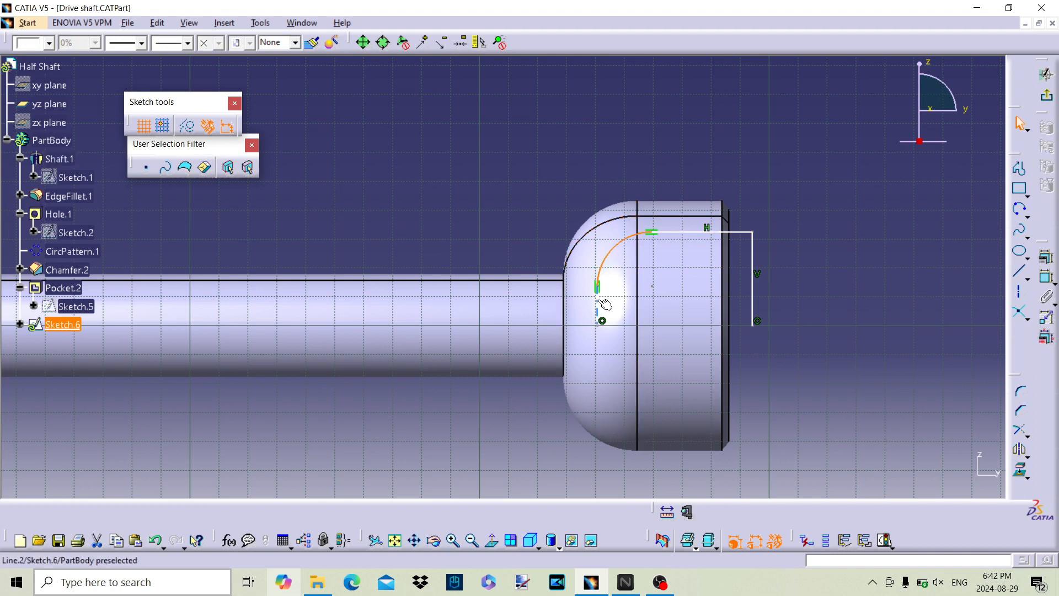
pyautogui.click(597, 296)
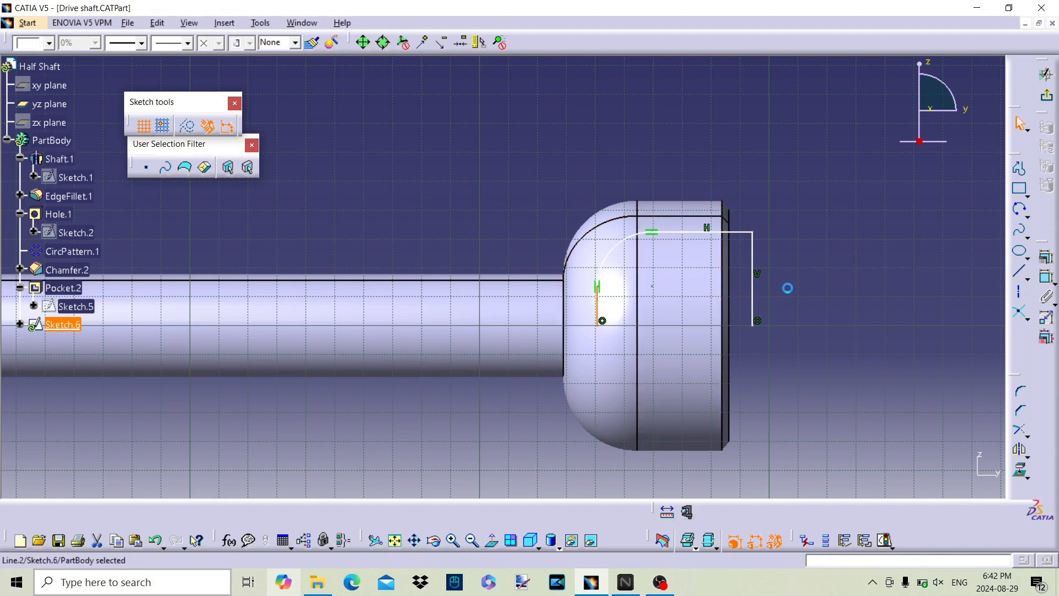
pyautogui.keyDown('ctrl'); pyautogui.click(755, 297); pyautogui.keyUp('ctrl')
pyautogui.keyDown('ctrl'); pyautogui.click(739, 232); pyautogui.keyUp('ctrl')
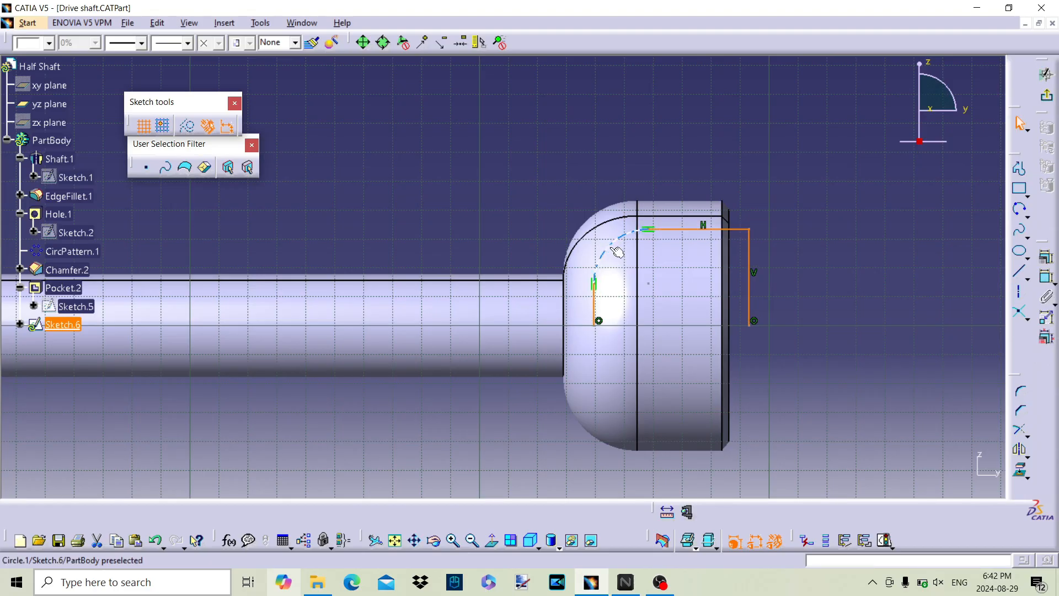
pyautogui.keyDown('ctrl'); pyautogui.click(616, 249); pyautogui.keyUp('ctrl')
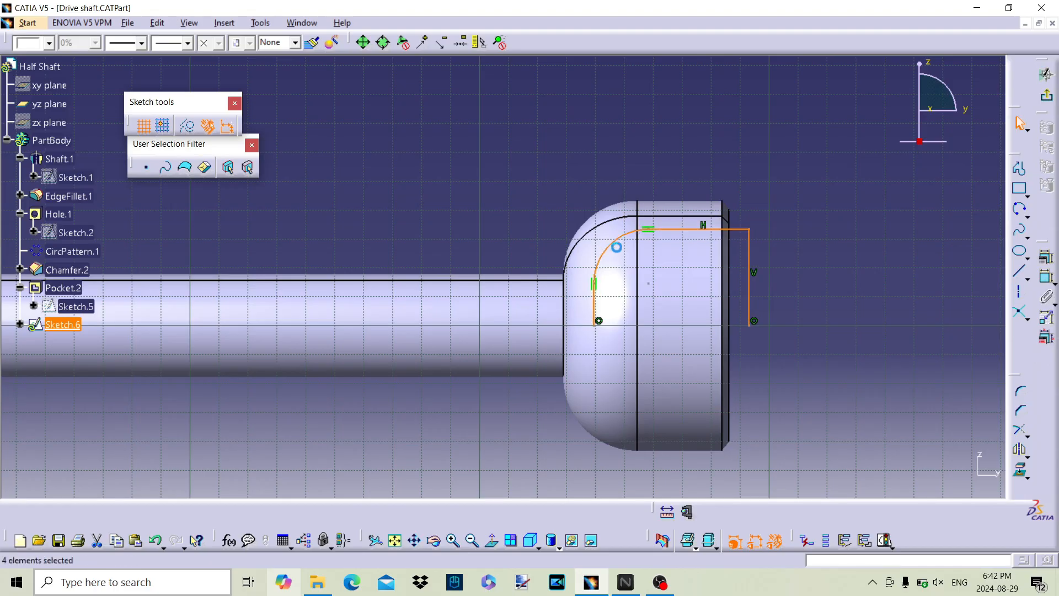
pyautogui.click(1020, 451)
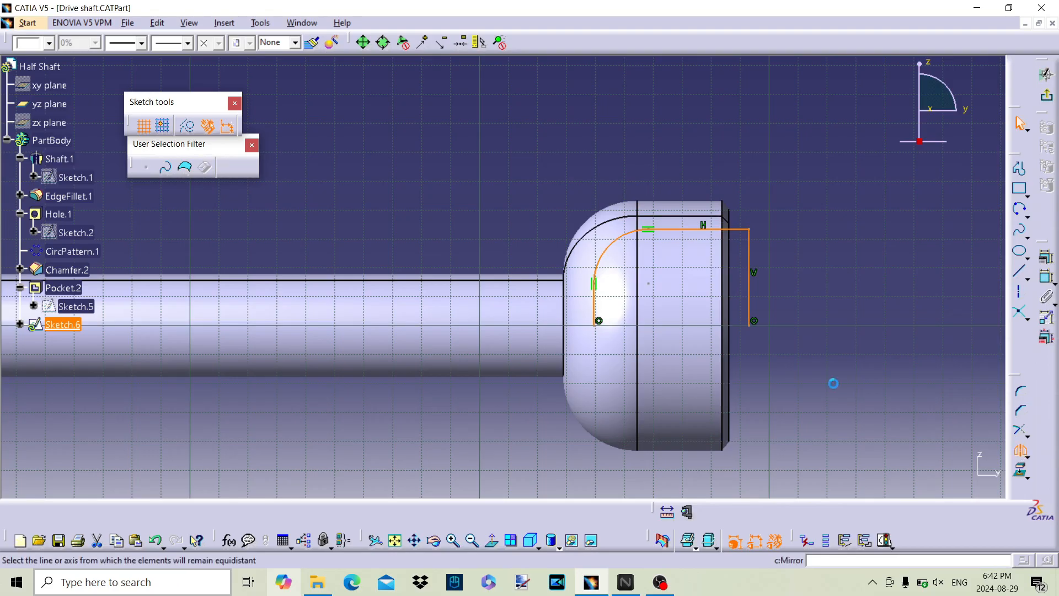
pyautogui.click(647, 340)
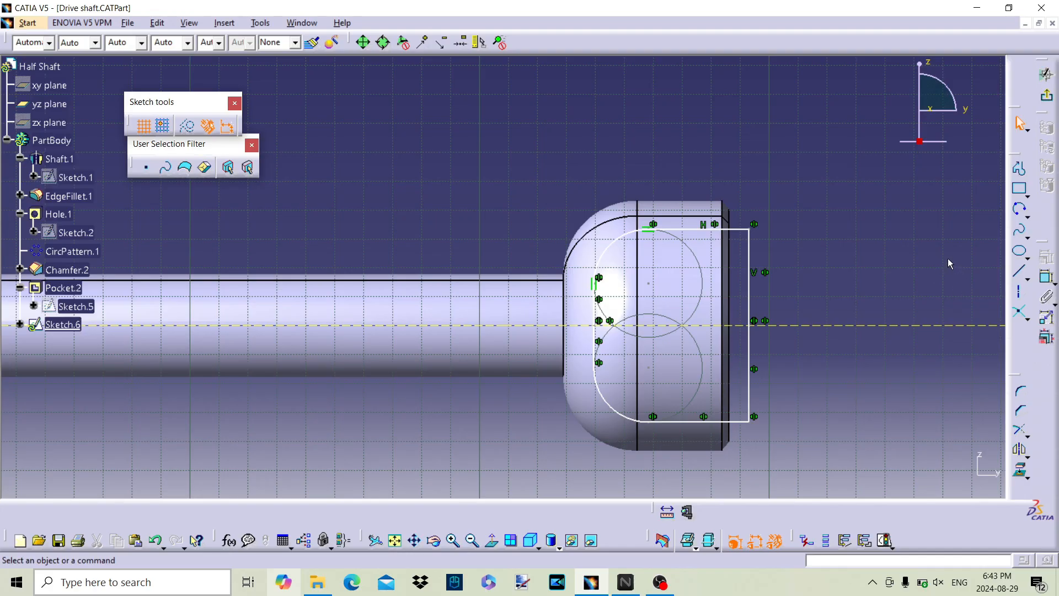
# Step: Exit the sketch and cut a pocket from it with the first limit Up to next and the second limit Up to last
pyautogui.click(1048, 97)
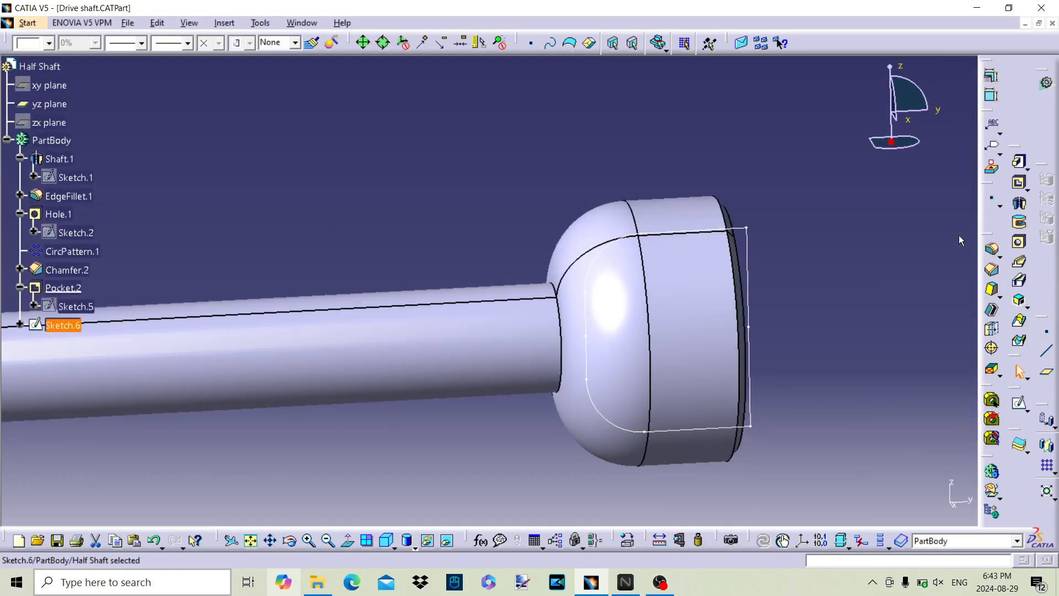
pyautogui.click(1020, 184)
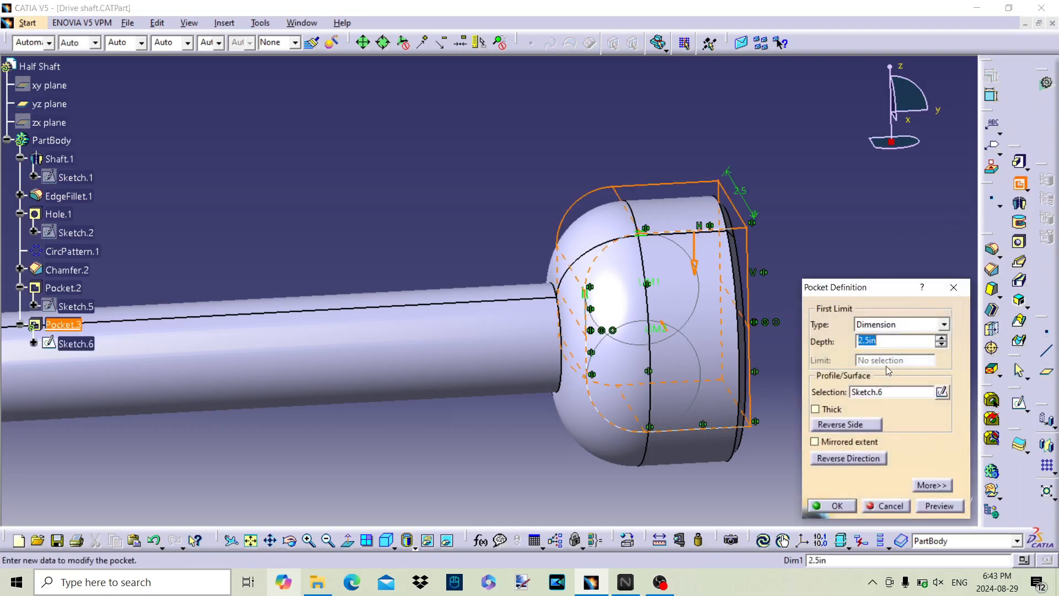
pyautogui.click(905, 324)
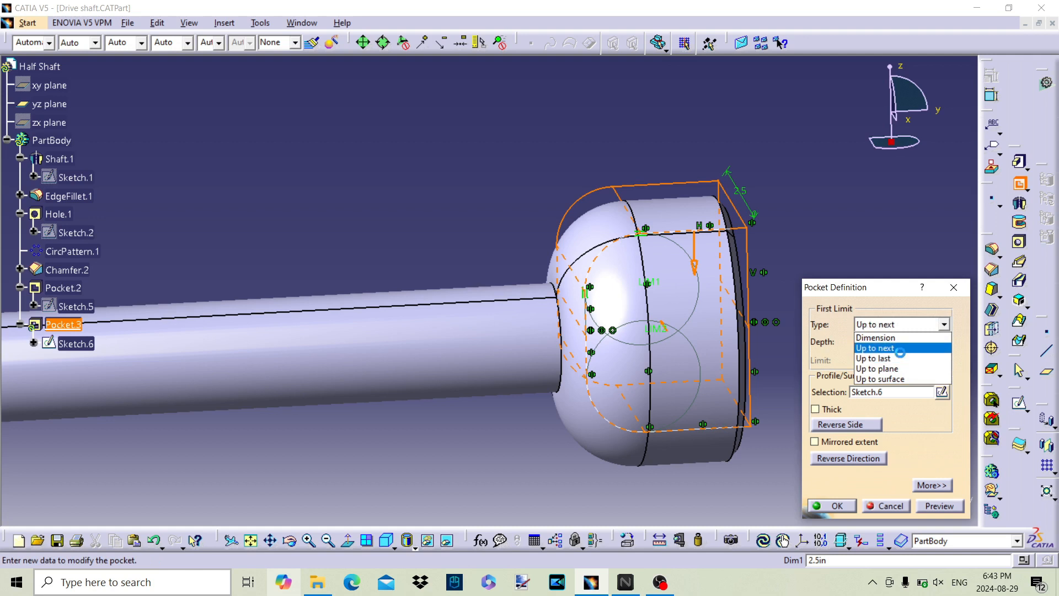
pyautogui.click(899, 348)
pyautogui.click(931, 487)
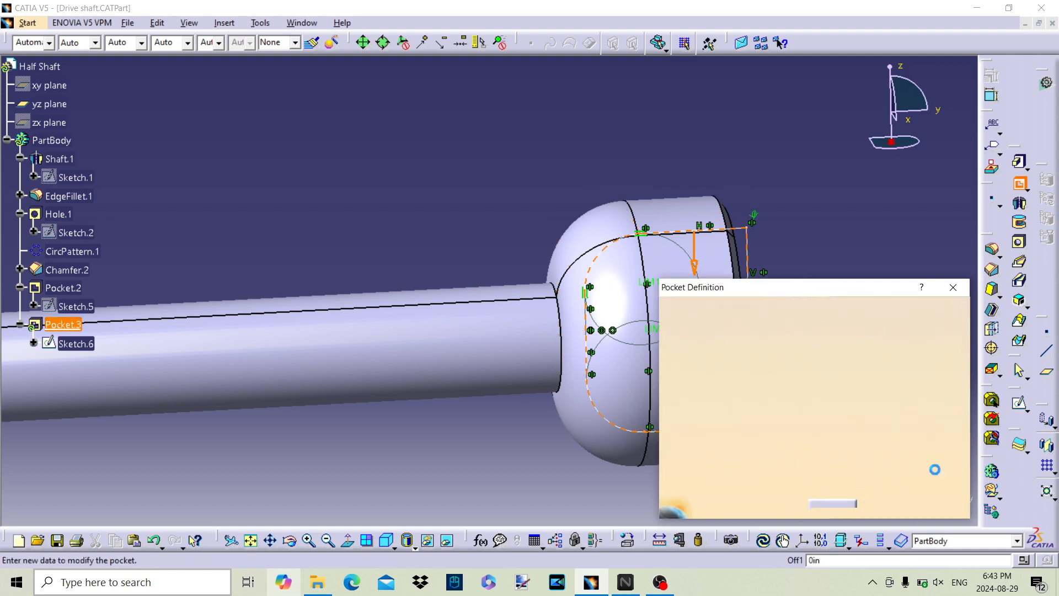
pyautogui.click(891, 323)
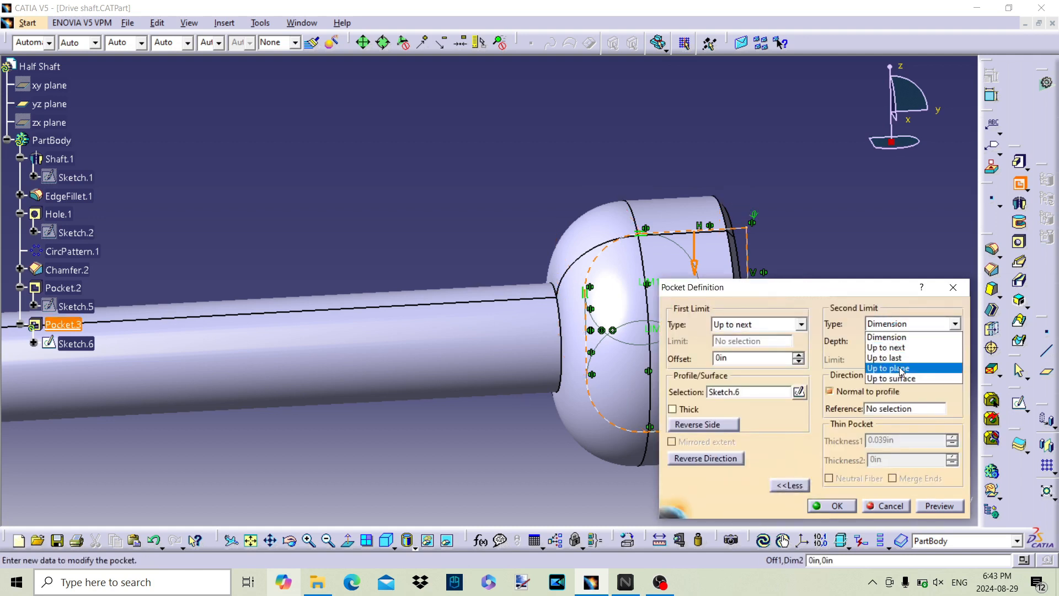
pyautogui.click(896, 353)
pyautogui.click(835, 503)
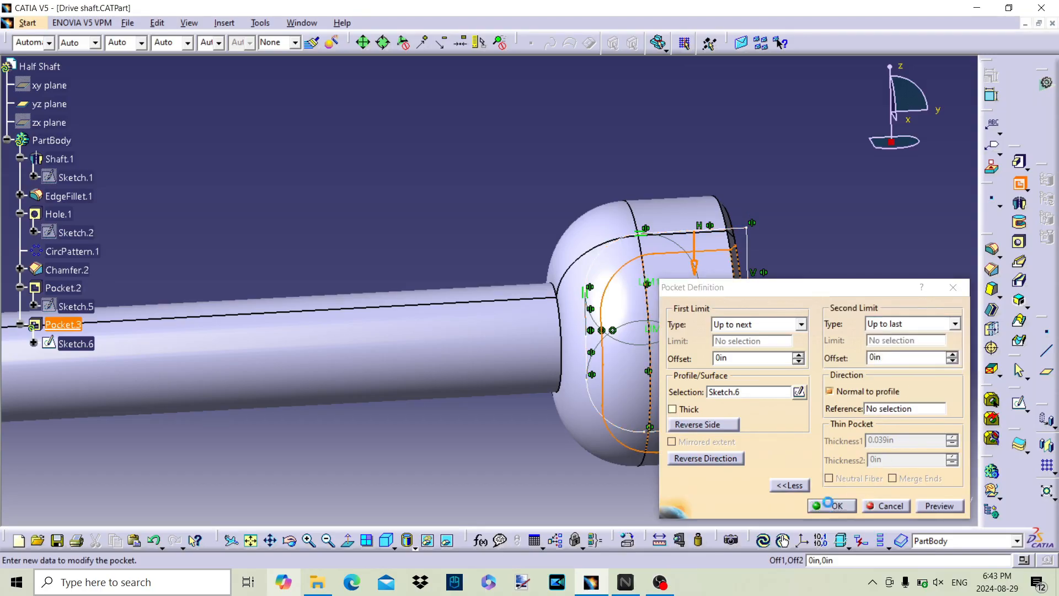
# Step: Show the xy plane, hide the yz plane, and open a new sketch on the xy plane
pyautogui.moveTo(811, 267); pyautogui.dragTo(469, 284, button='middle')
pyautogui.rightClick(523, 259)
pyautogui.moveTo(378, 296); pyautogui.dragTo(534, 327, button='middle')
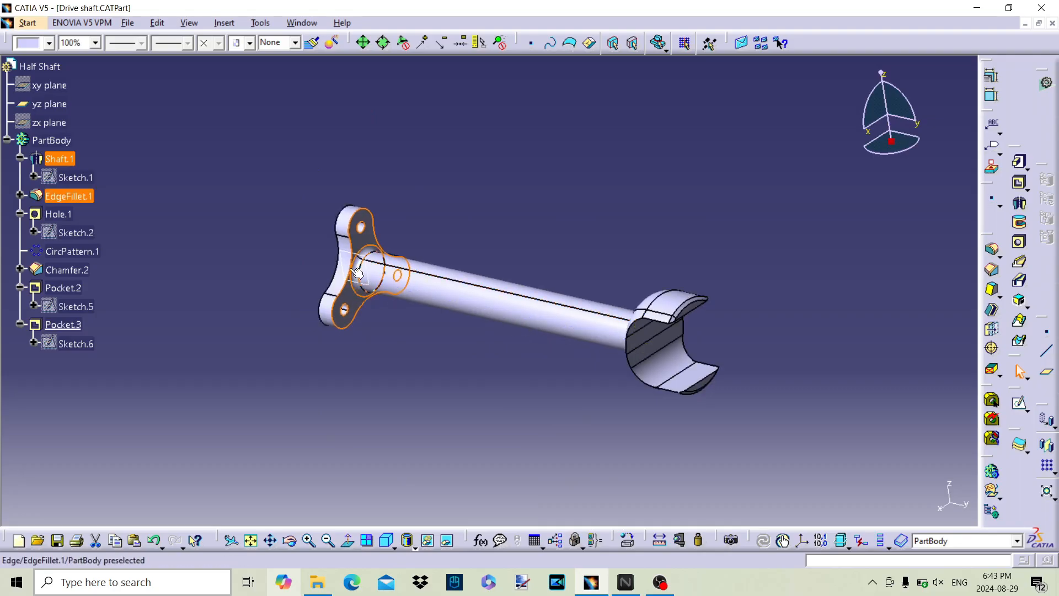
pyautogui.rightClick(64, 92)
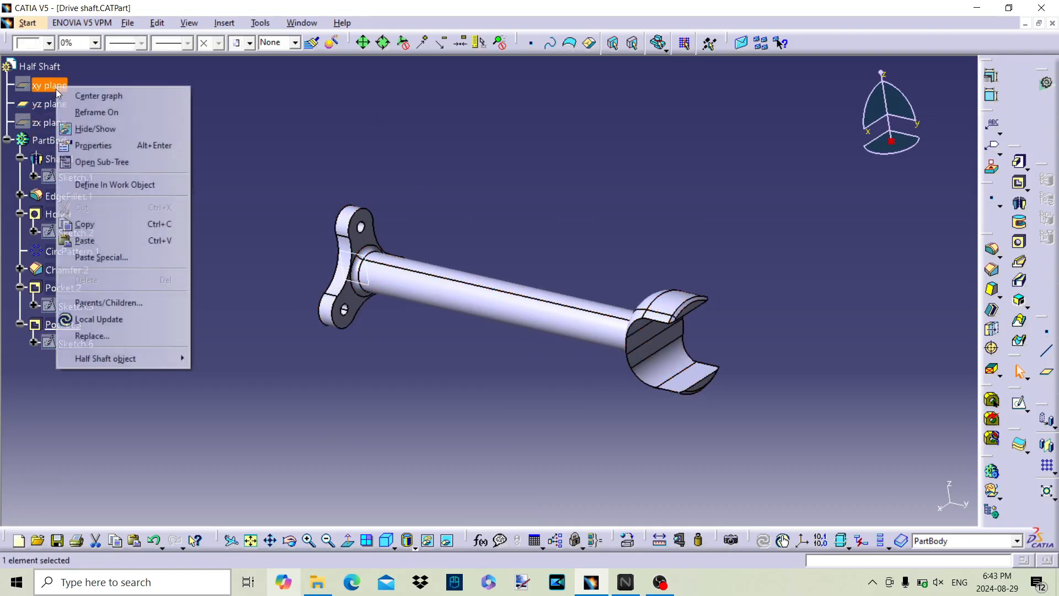
pyautogui.click(95, 128)
pyautogui.rightClick(29, 98)
pyautogui.click(82, 142)
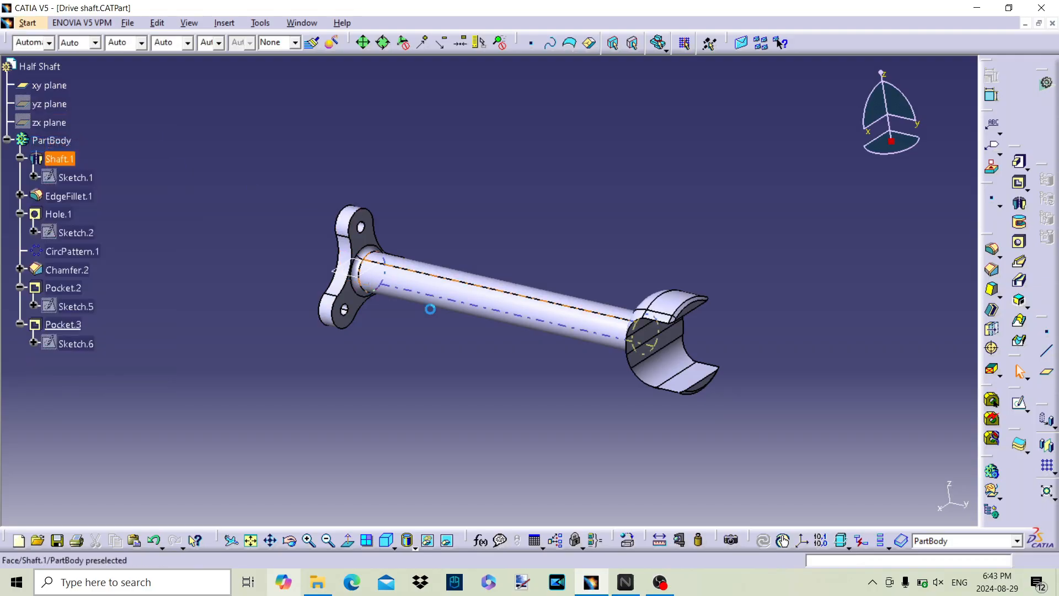
pyautogui.click(372, 278)
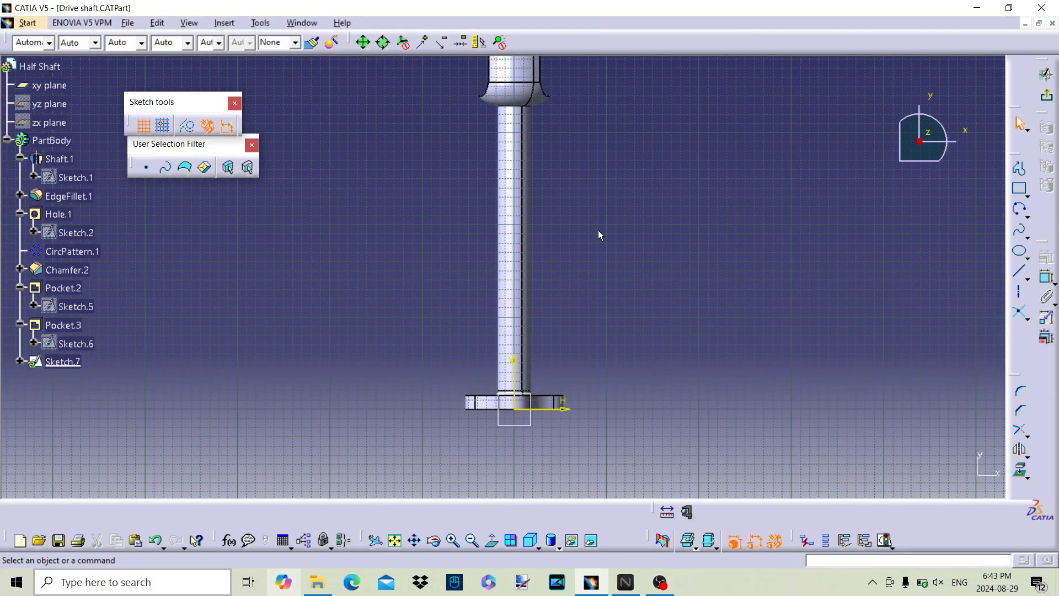
# Step: Start a profile with an upright line beside the shaft and a tangent arc of about 0.78 in radius over the enlarged end
pyautogui.moveTo(600, 237); pyautogui.dragTo(581, 389, button='middle')
pyautogui.moveTo(574, 341); pyautogui.dragTo(596, 243, button='middle')
pyautogui.click(1012, 170)
pyautogui.click(1020, 170)
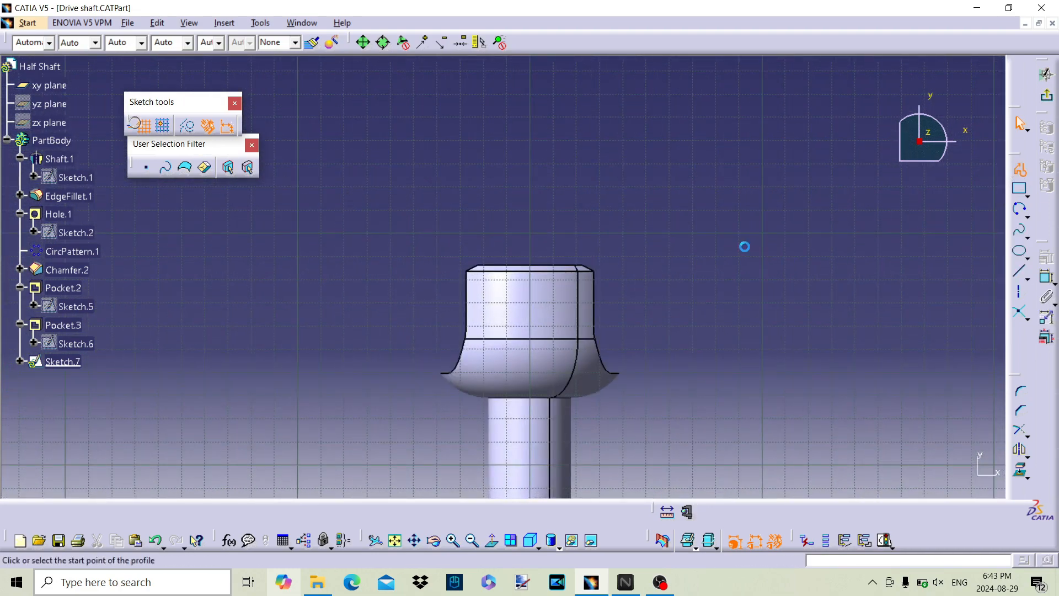
pyautogui.click(481, 419)
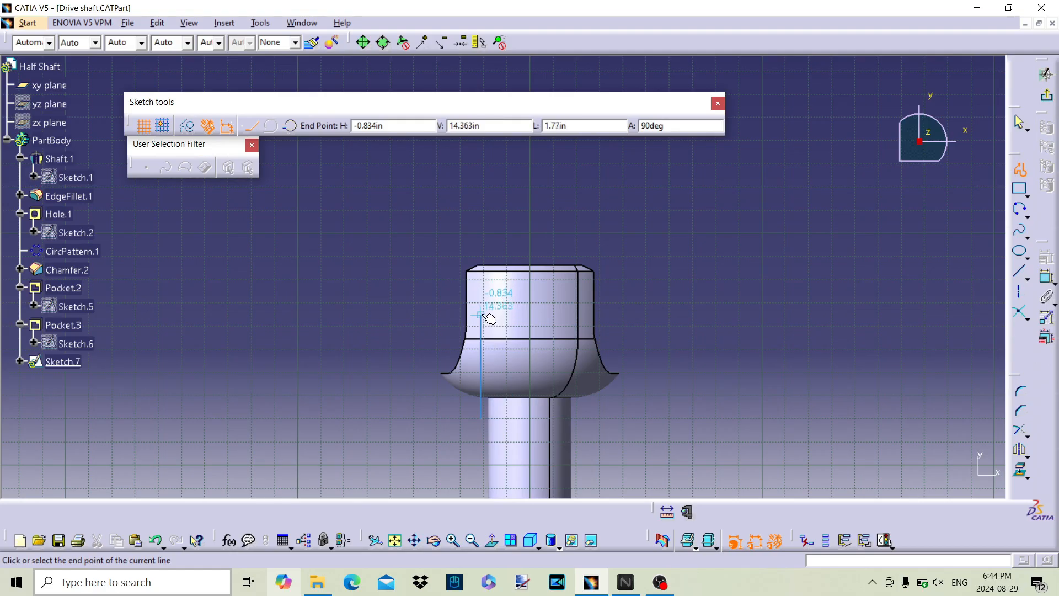
pyautogui.moveTo(485, 307); pyautogui.dragTo(543, 273)
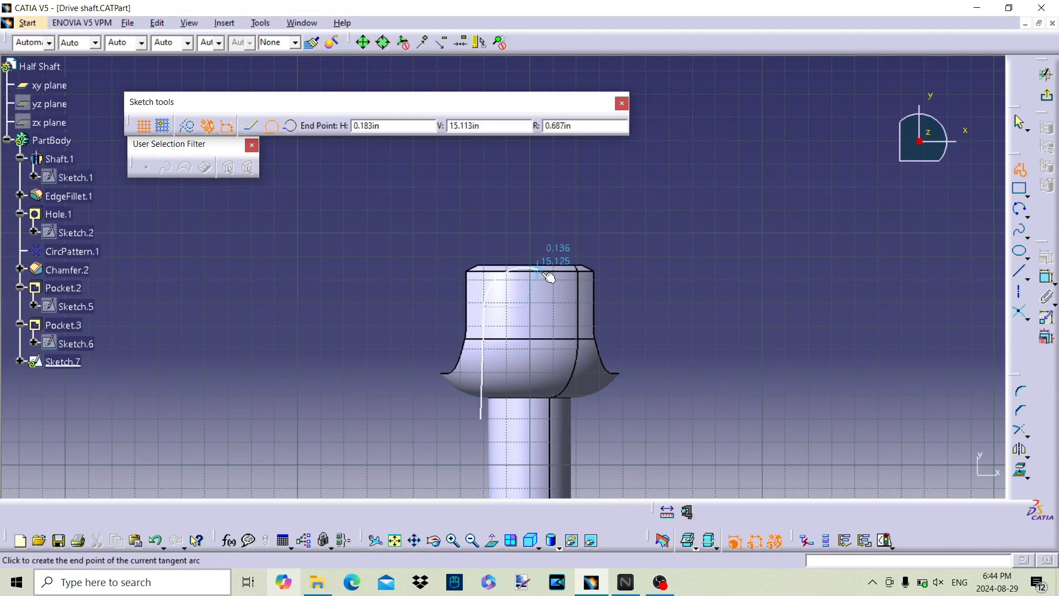
pyautogui.click(582, 310)
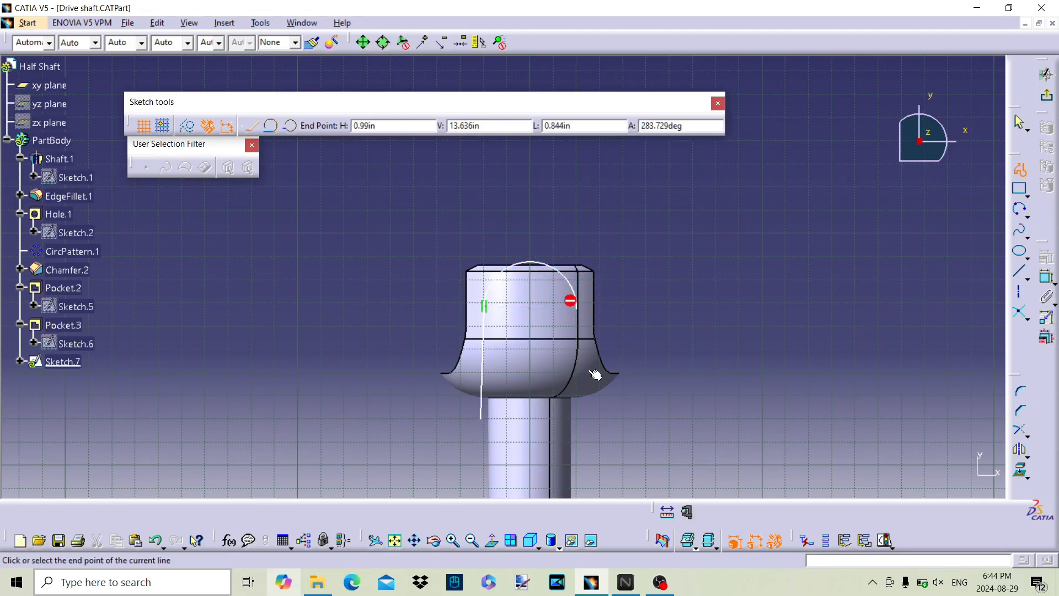
# Step: Continue the profile down from the arc and around the enlarged end as a rectangular outline about 3.1 in high, back to its start
pyautogui.click(578, 413)
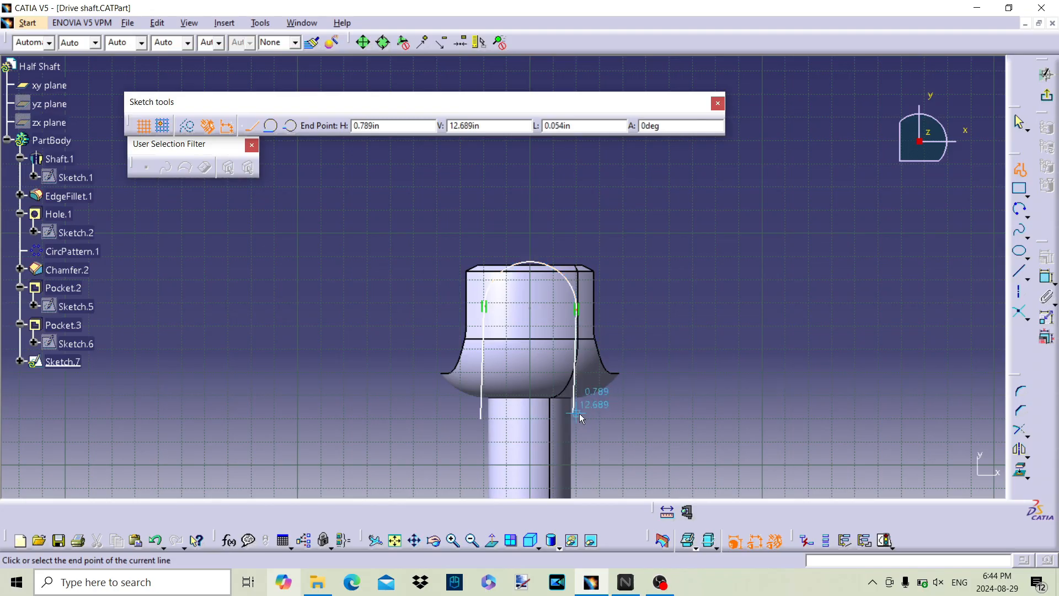
pyautogui.click(639, 412)
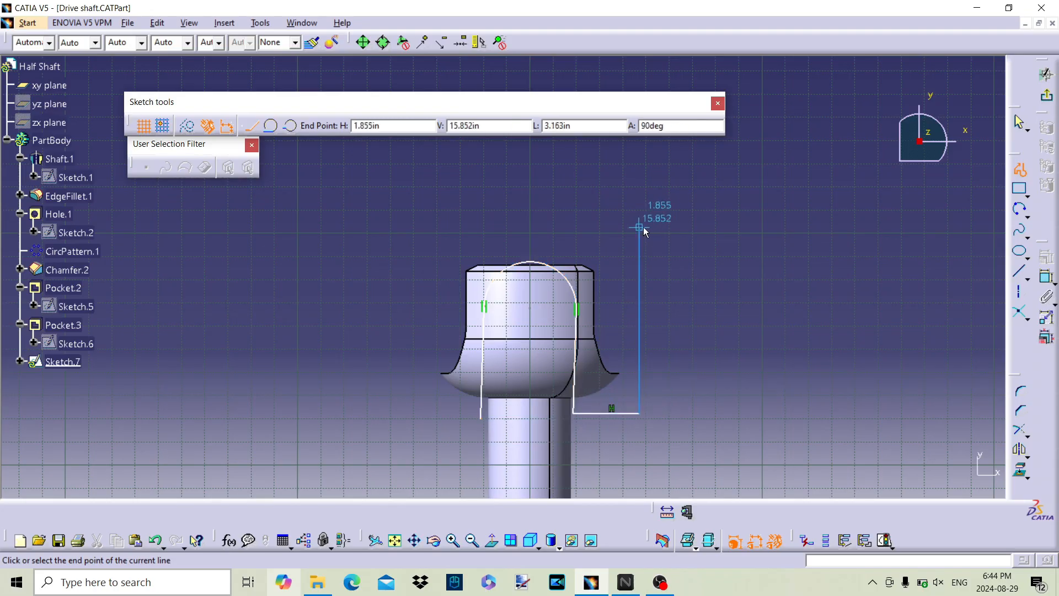
pyautogui.click(638, 230)
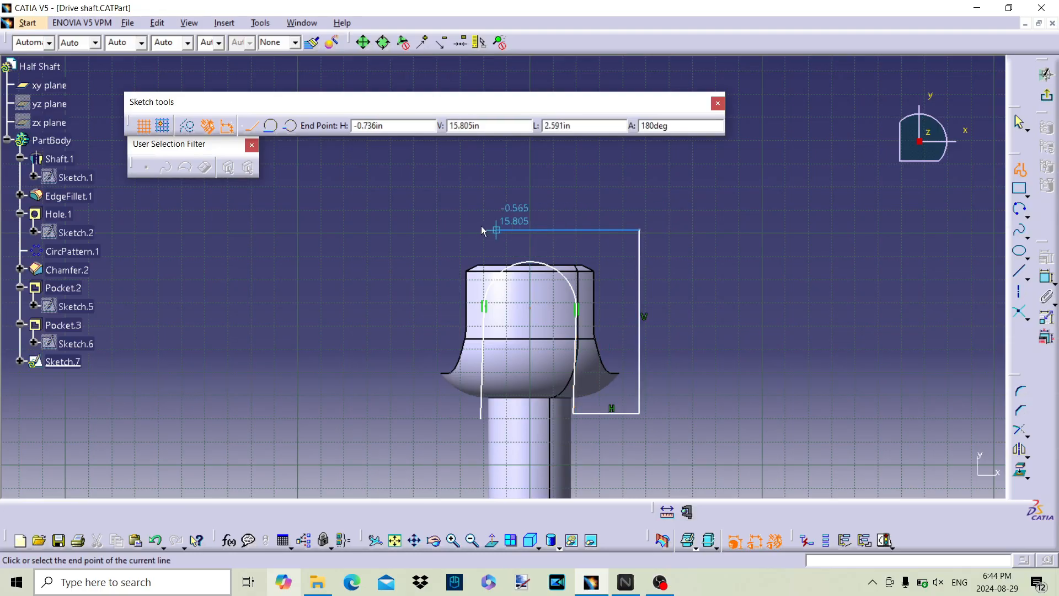
pyautogui.click(435, 228)
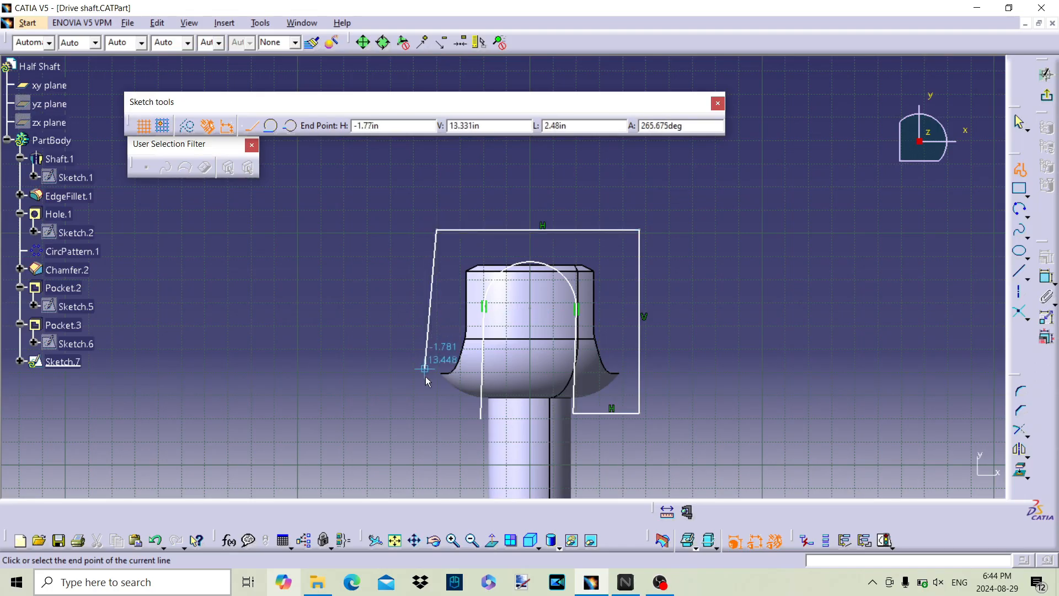
pyautogui.click(440, 417)
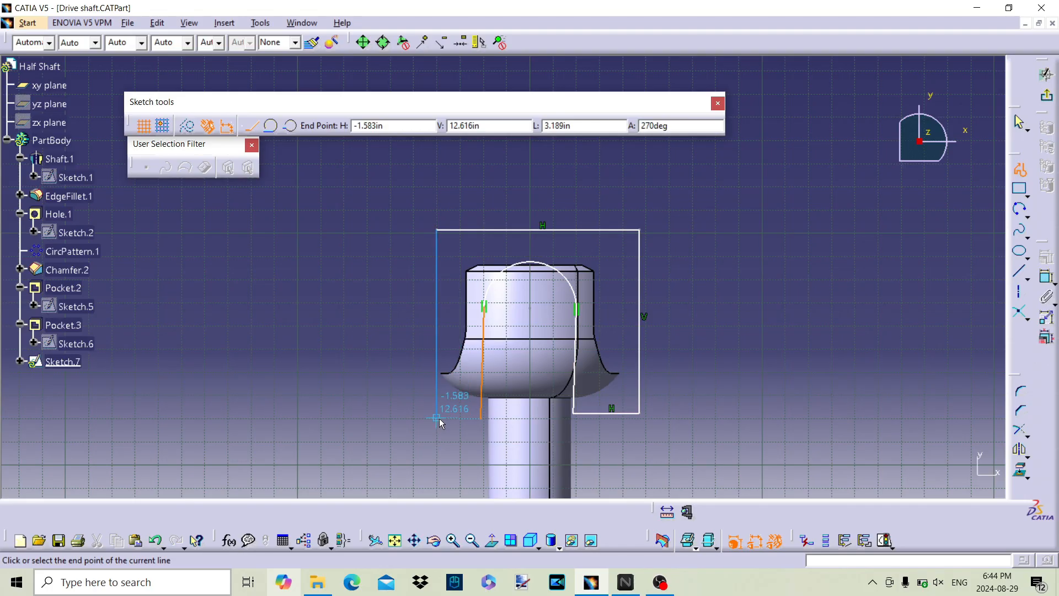
pyautogui.click(480, 417)
# Step: Delete the stray sloping line from the profile's start and trim the left inner line and lower-left horizontal line into a corner
pyautogui.click(891, 357)
pyautogui.click(1018, 169)
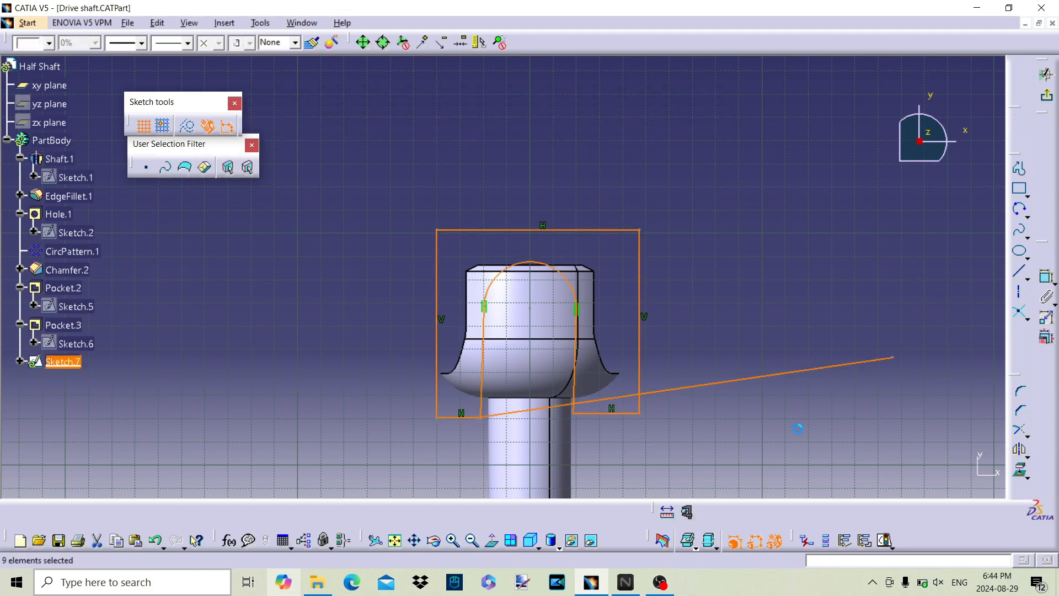
pyautogui.click(740, 400)
pyautogui.click(710, 385)
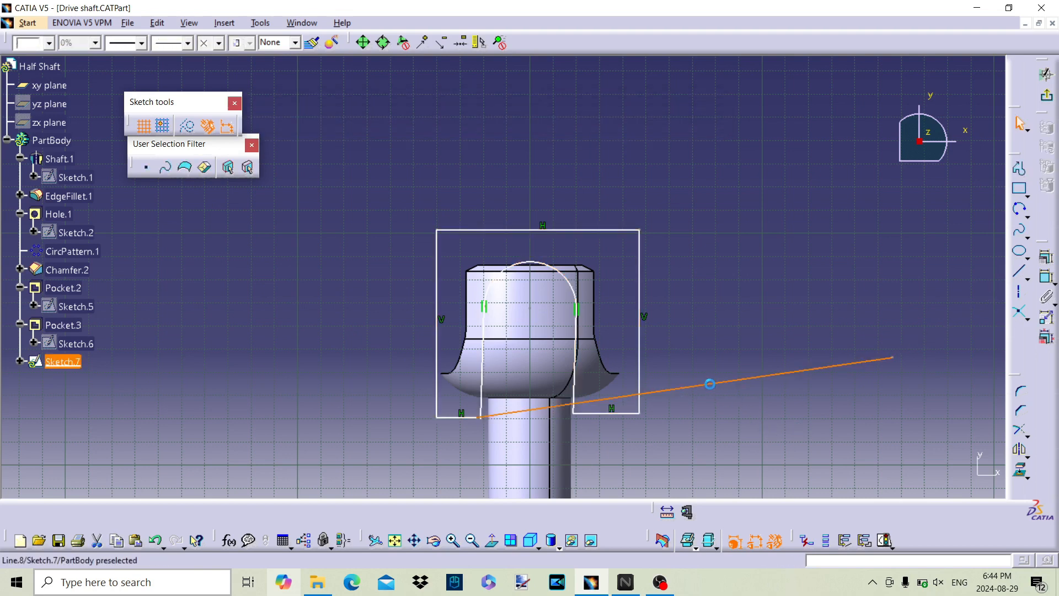
pyautogui.press('Delete')
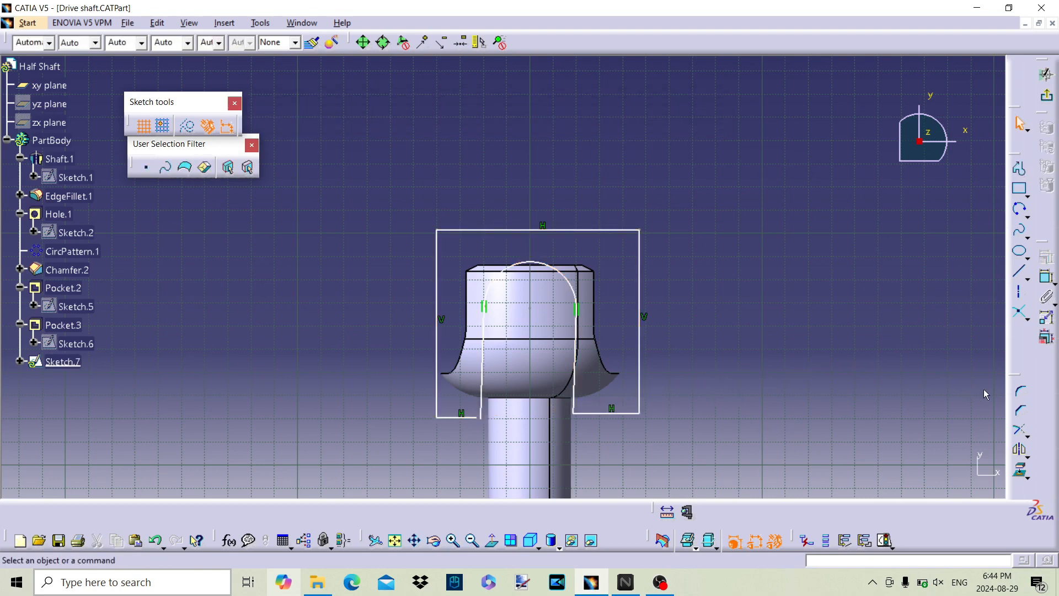
pyautogui.click(1017, 432)
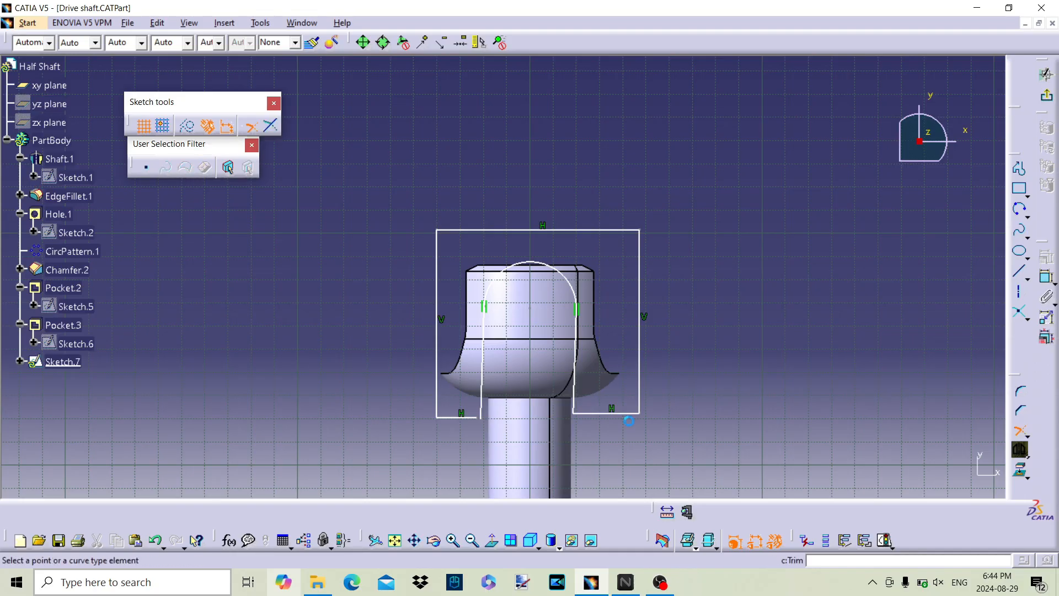
pyautogui.click(485, 413)
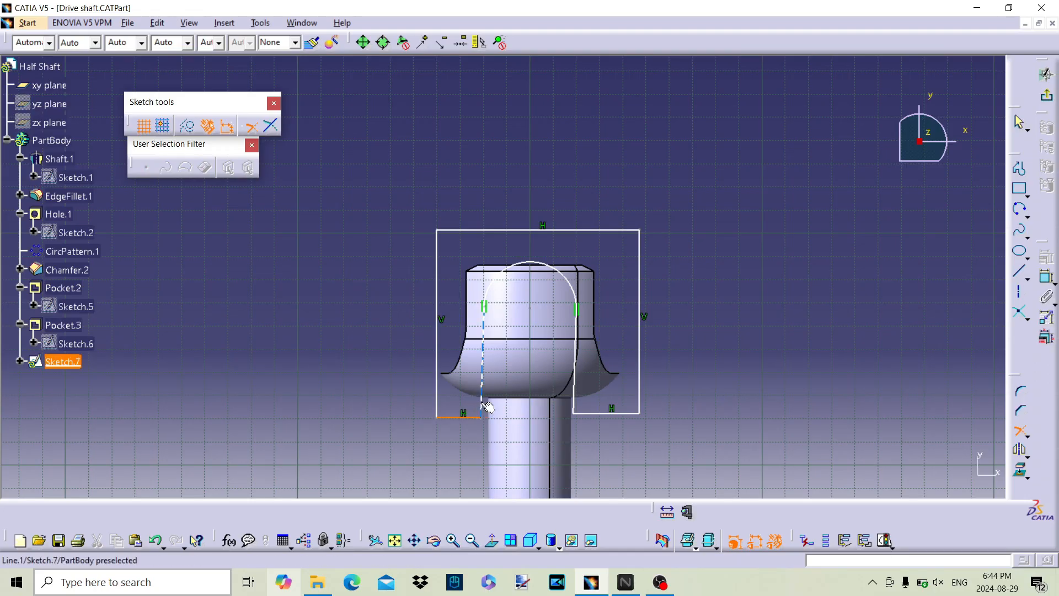
pyautogui.click(484, 407)
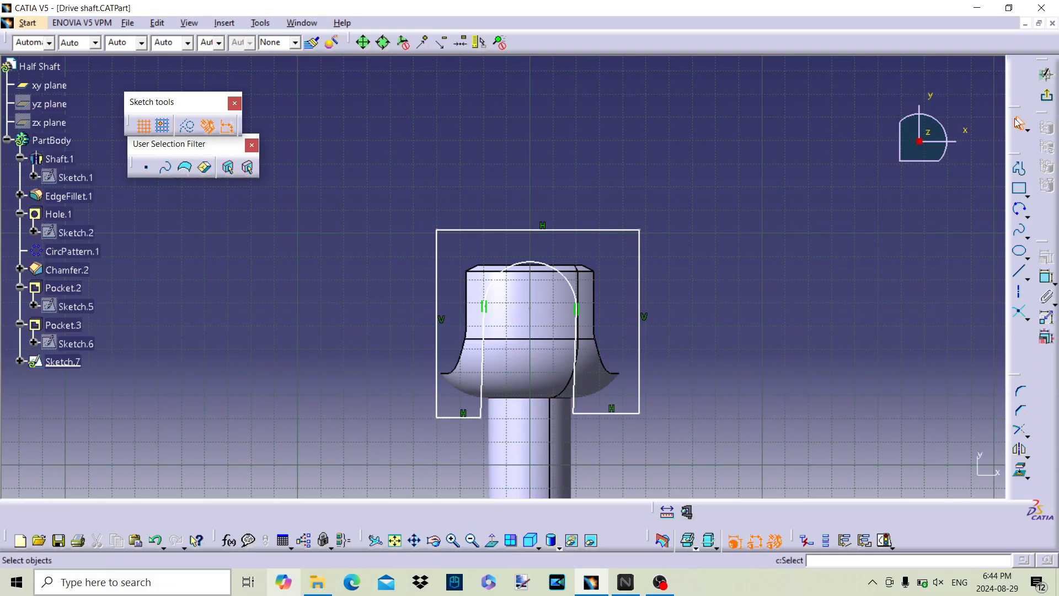
# Step: Try a distance dimension between the outline's left outer and left inner lines, and delete it
pyautogui.click(1018, 271)
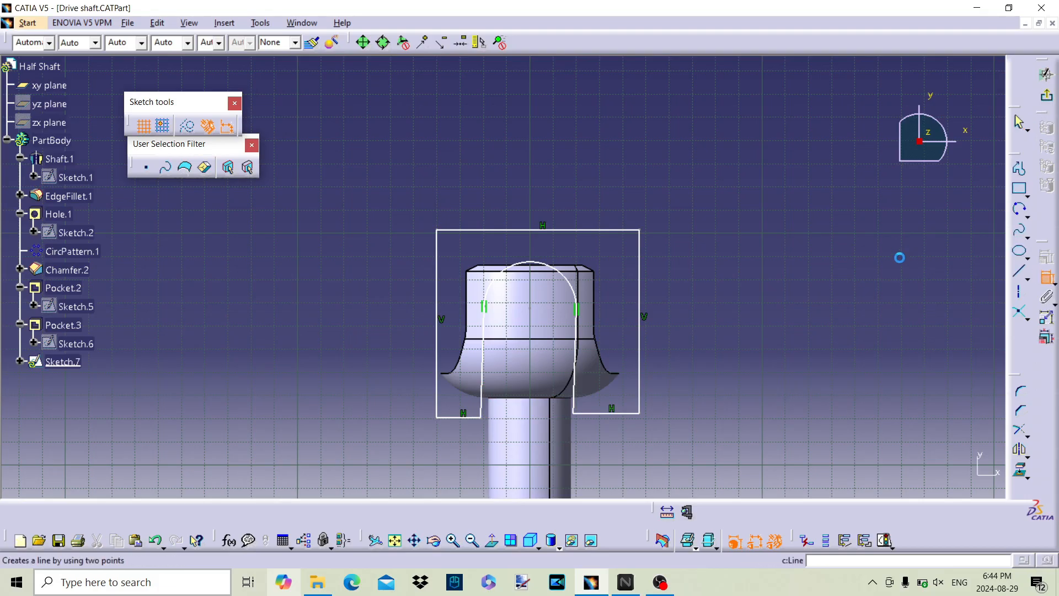
pyautogui.click(446, 362)
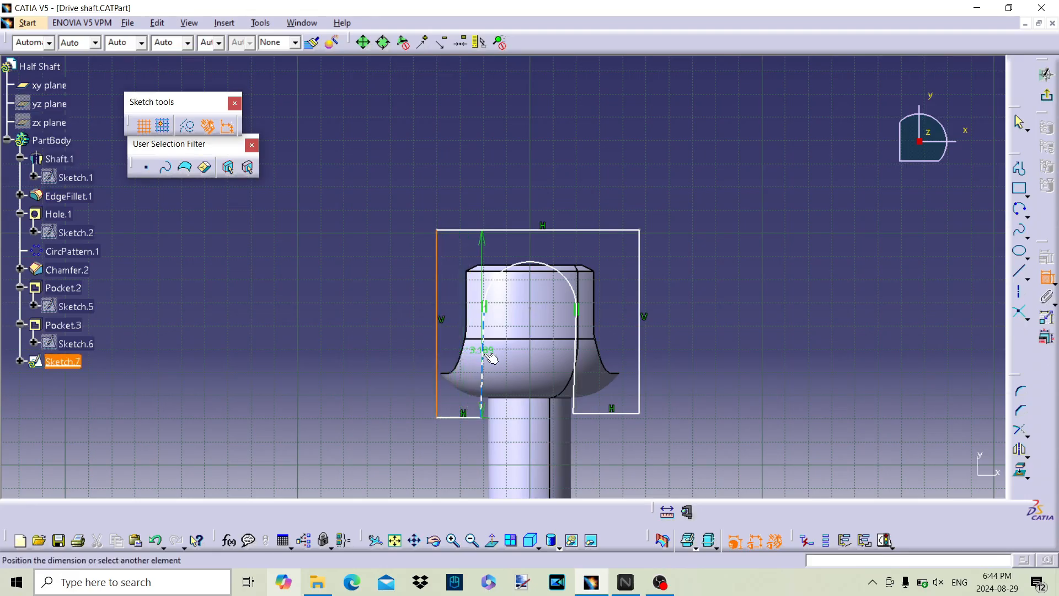
pyautogui.rightClick(464, 448)
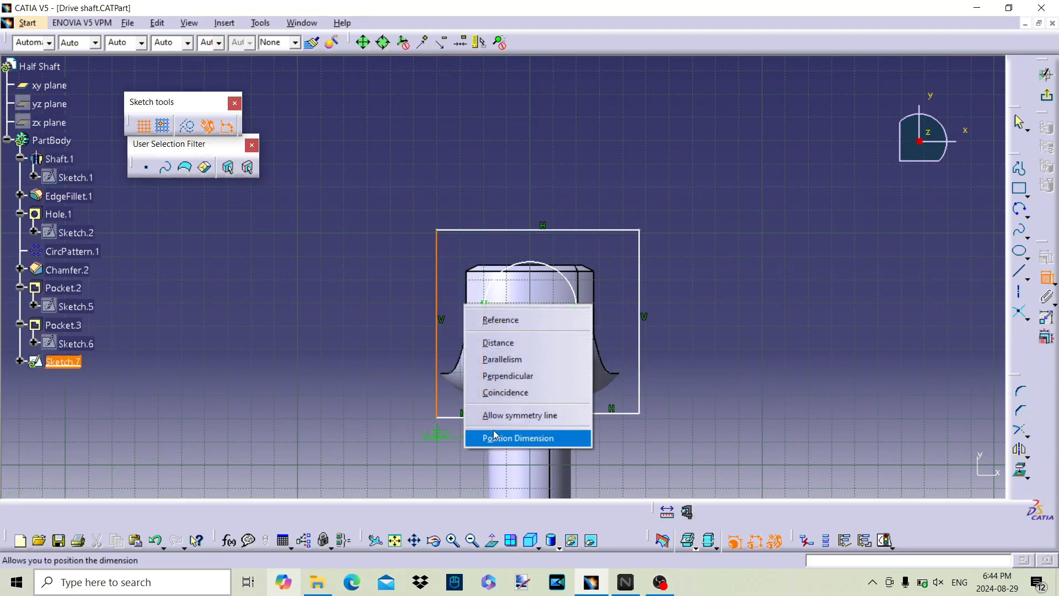
pyautogui.click(496, 342)
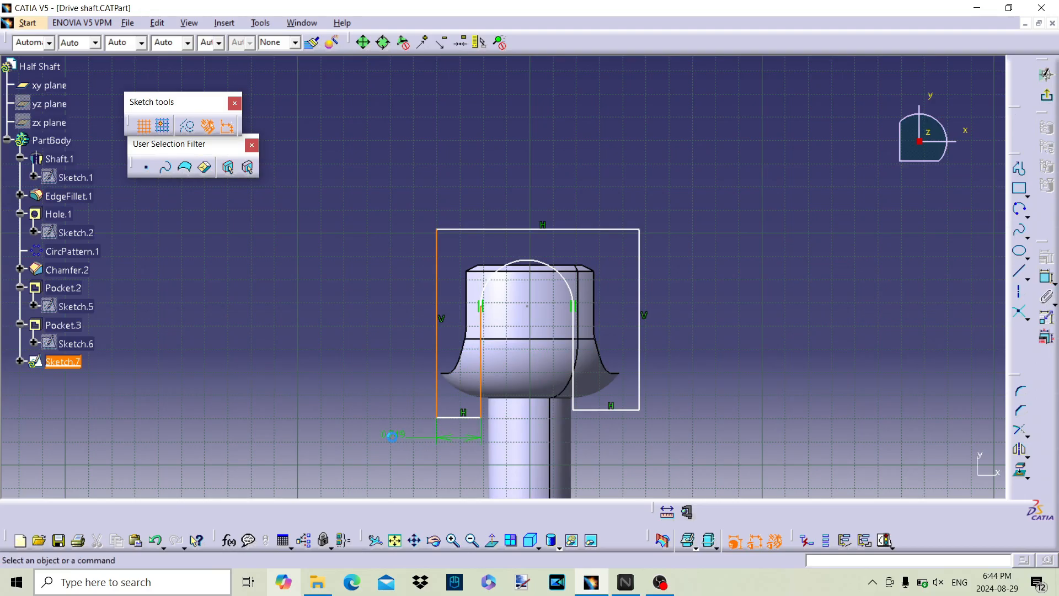
pyautogui.click(392, 436)
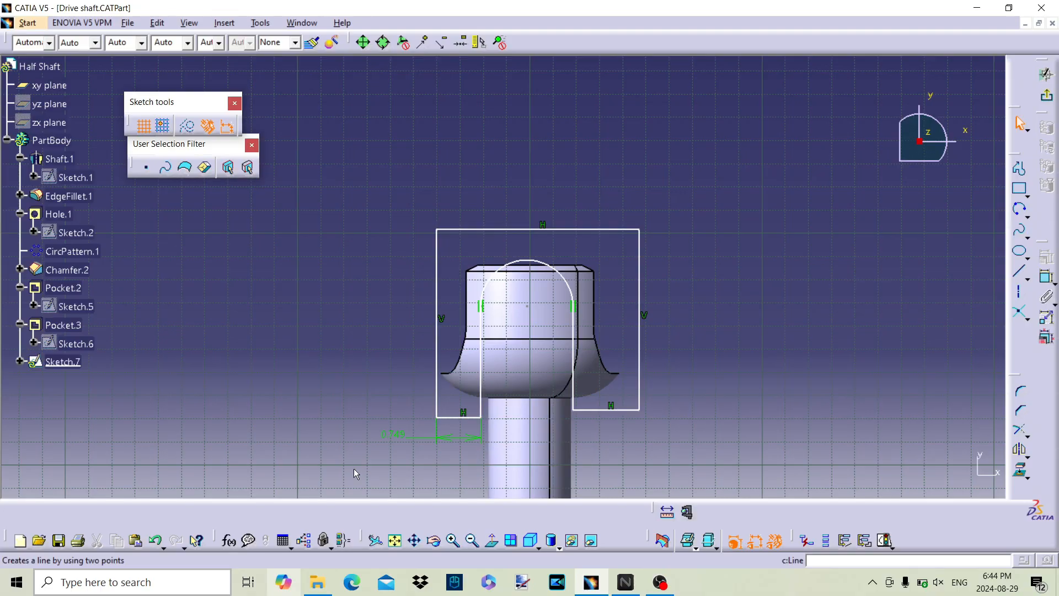
pyautogui.click(388, 434)
pyautogui.rightClick(388, 434)
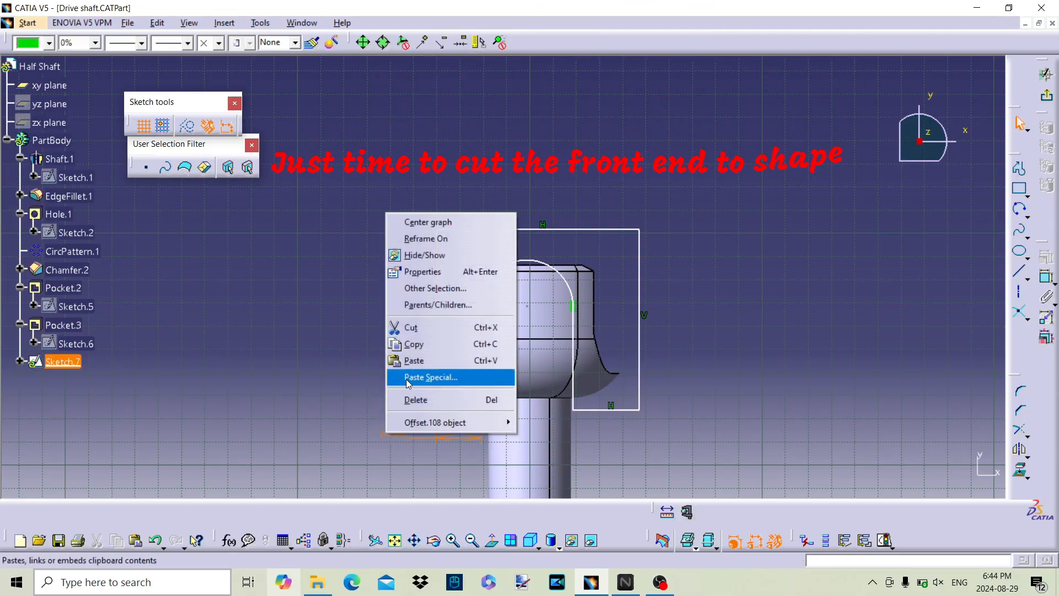
pyautogui.click(411, 399)
# Step: Dimension the distance from the profile's right inner line to the shaft axis
pyautogui.click(572, 354)
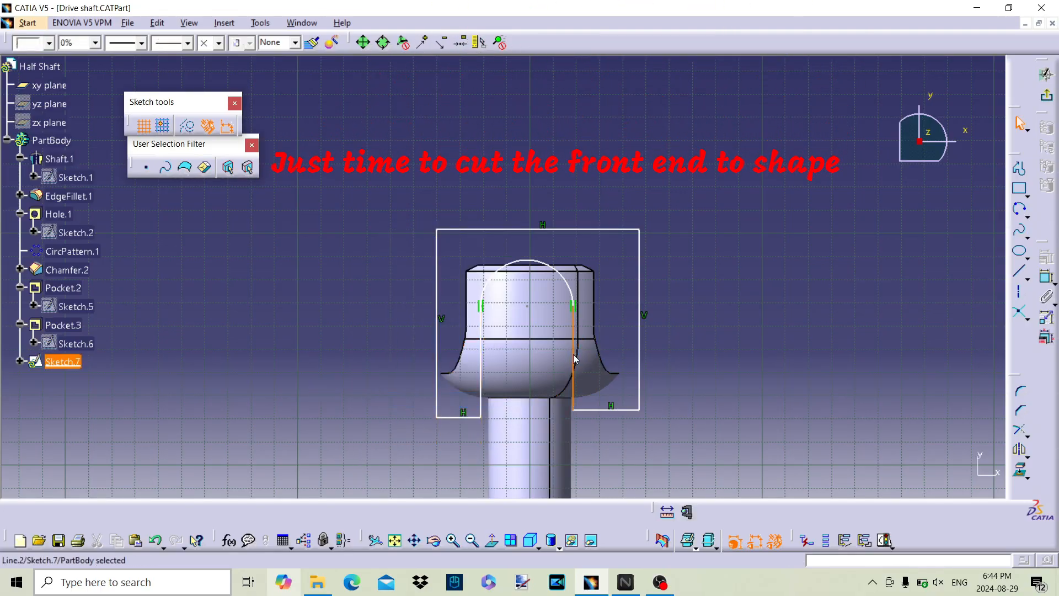
pyautogui.rightClick(572, 354)
pyautogui.click(744, 383)
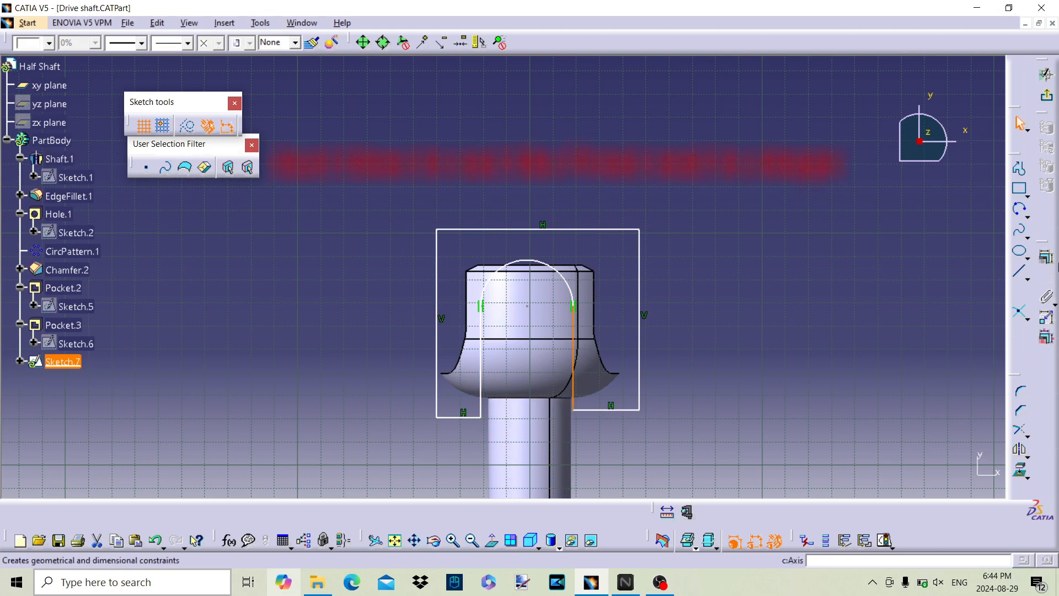
pyautogui.click(1046, 275)
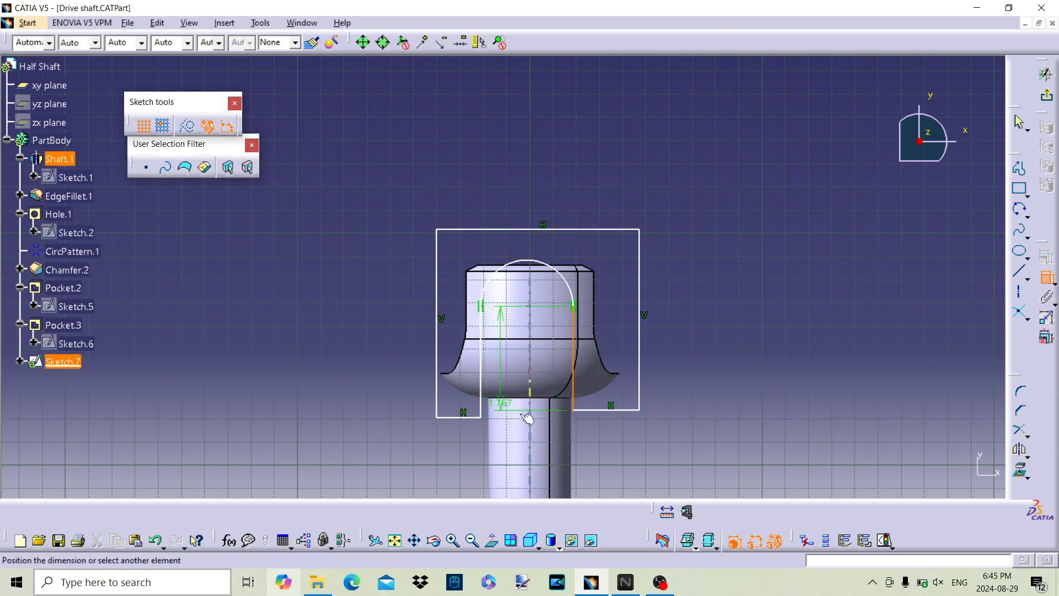
pyautogui.rightClick(565, 431)
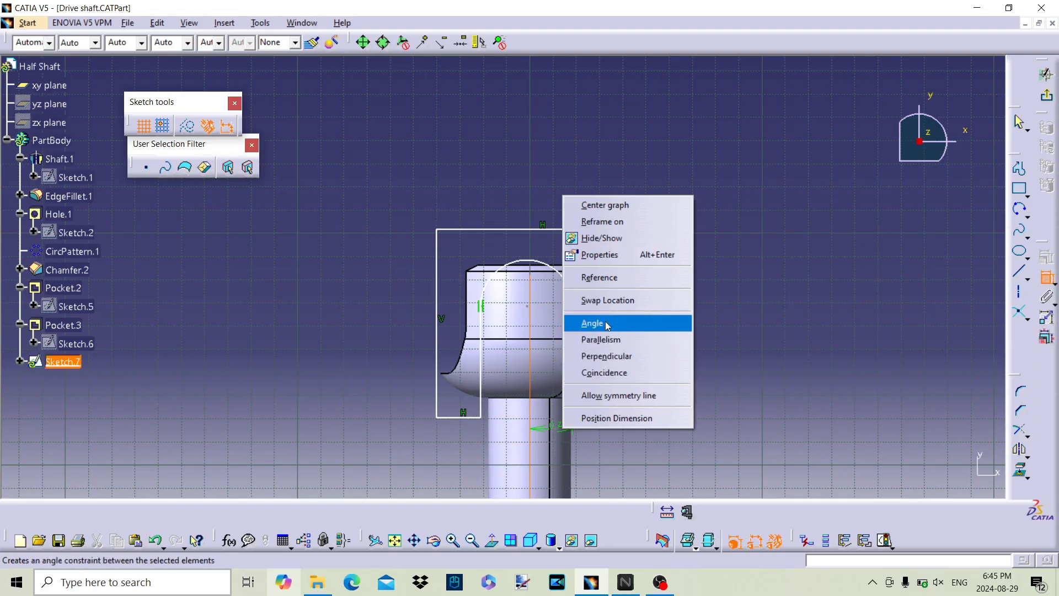
pyautogui.click(778, 389)
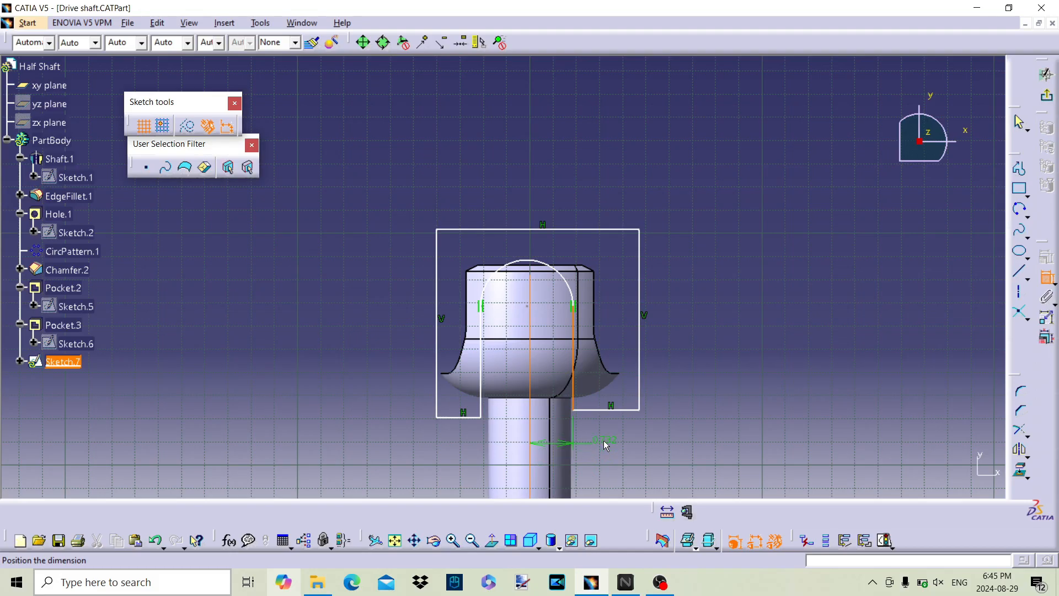
pyautogui.click(605, 441)
# Step: Dimension the distance from the profile's left inner line to the shaft axis
pyautogui.click(1047, 279)
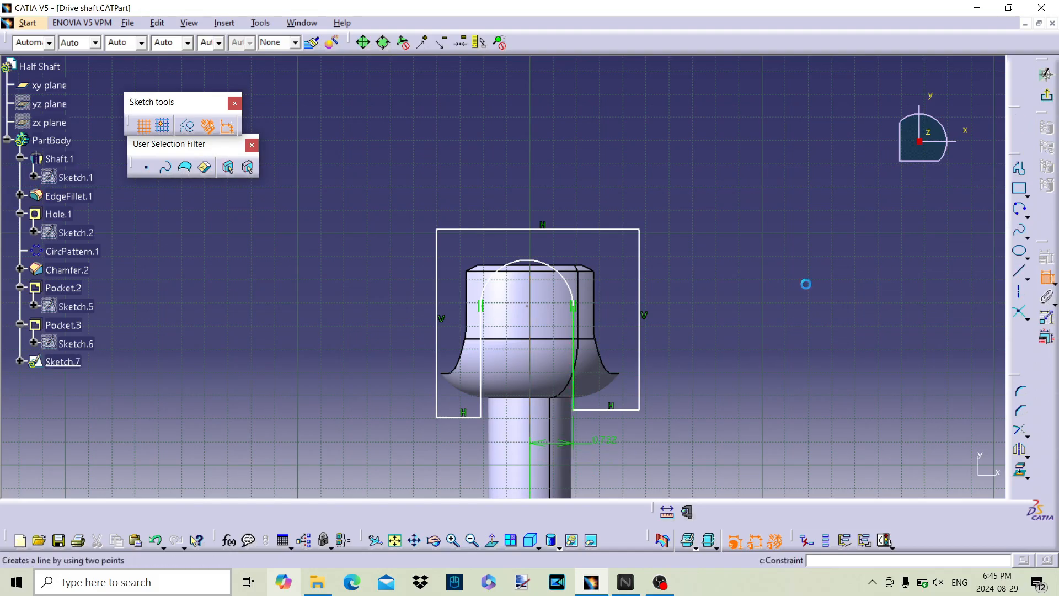
pyautogui.click(480, 405)
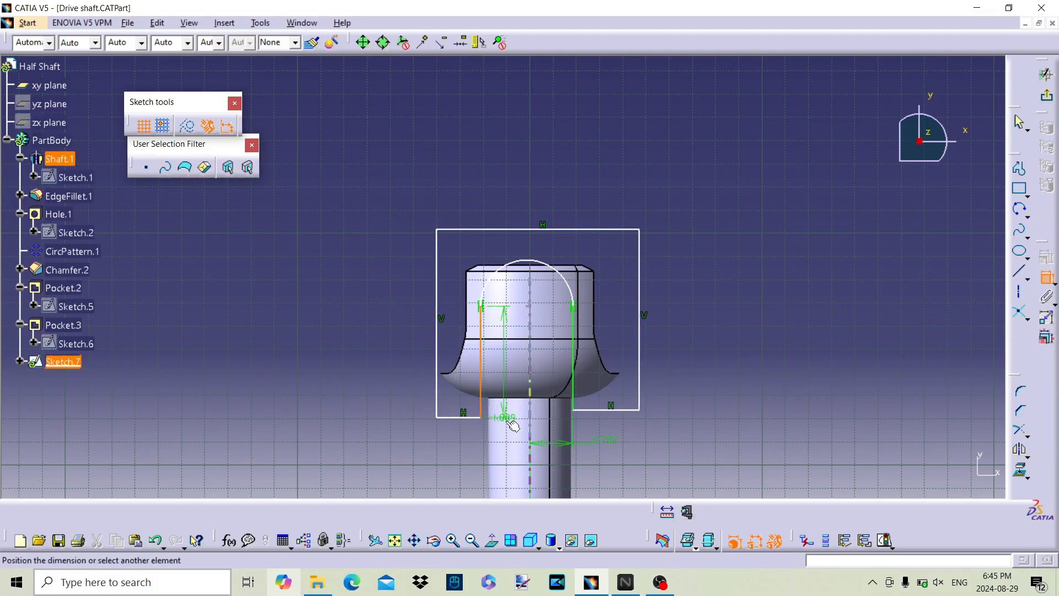
pyautogui.click(521, 425)
pyautogui.click(445, 445)
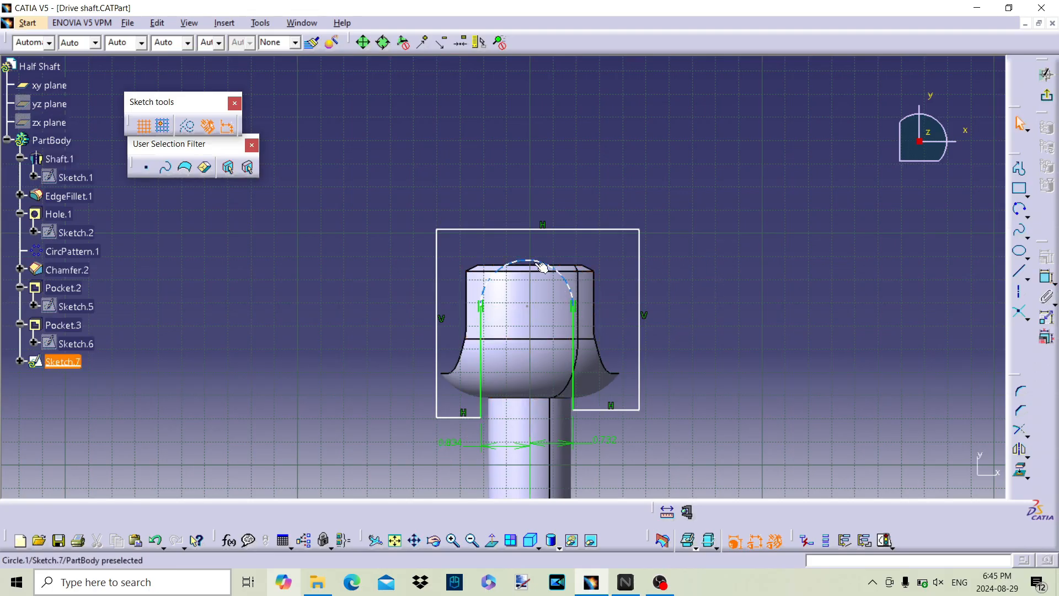
# Step: Dimension the arc's radius and delete the distance dimension between the right inner line and the shaft axis
pyautogui.click(1046, 277)
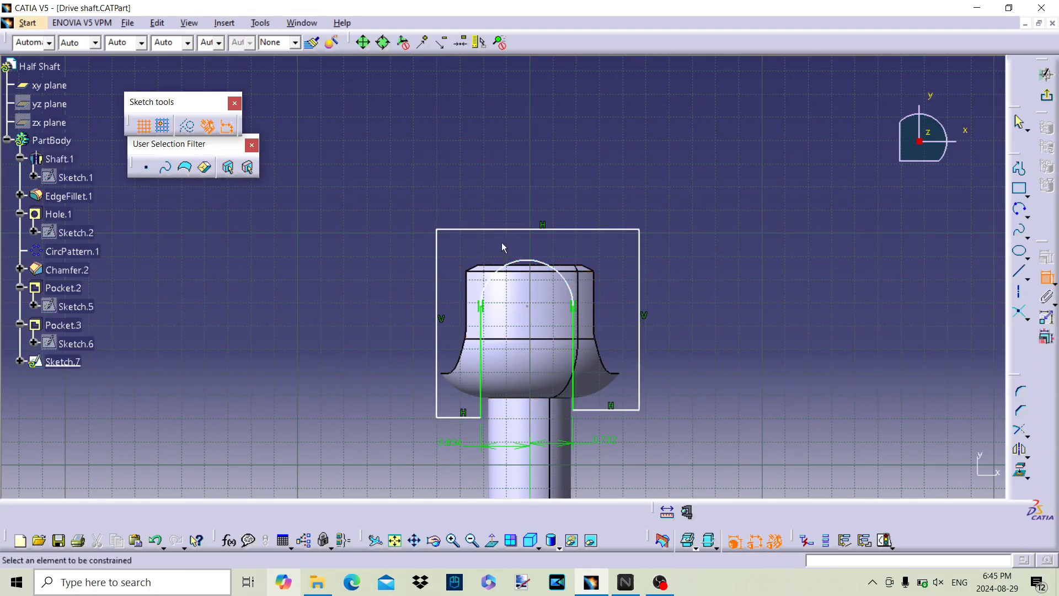
pyautogui.click(528, 261)
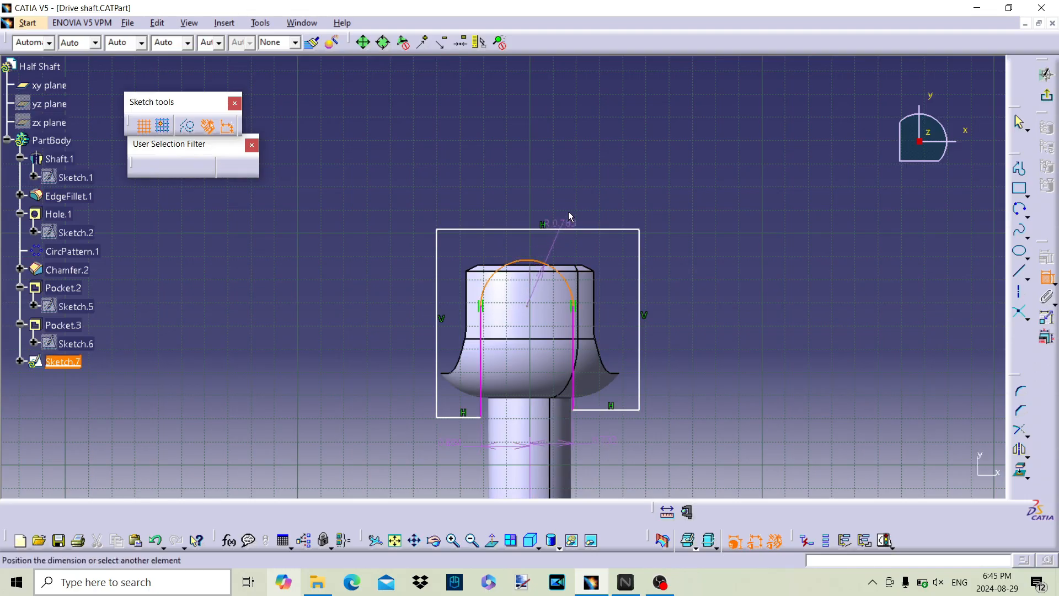
pyautogui.click(585, 188)
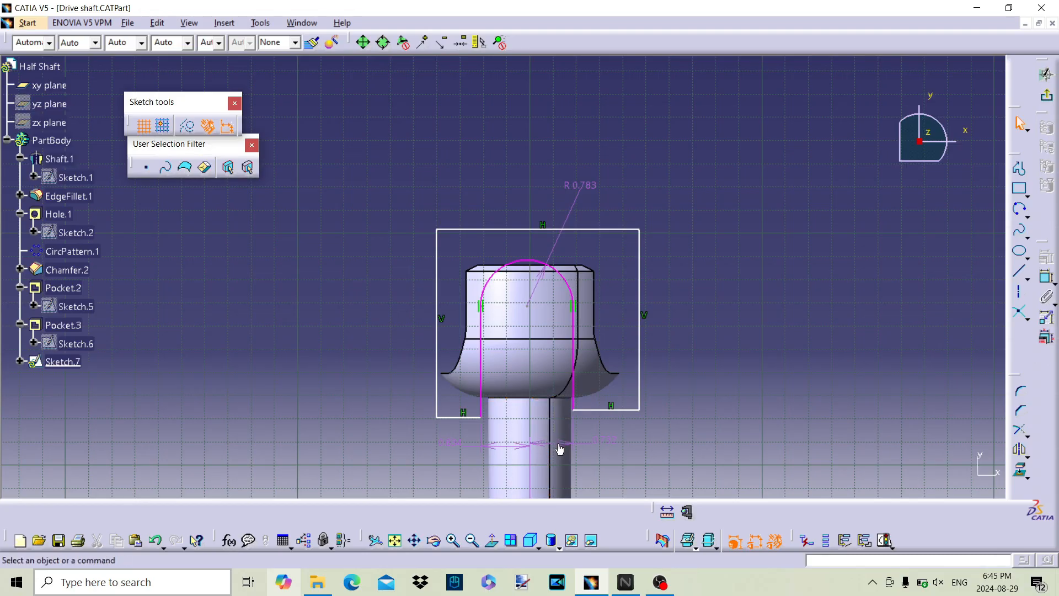
pyautogui.click(589, 449)
pyautogui.press('Delete')
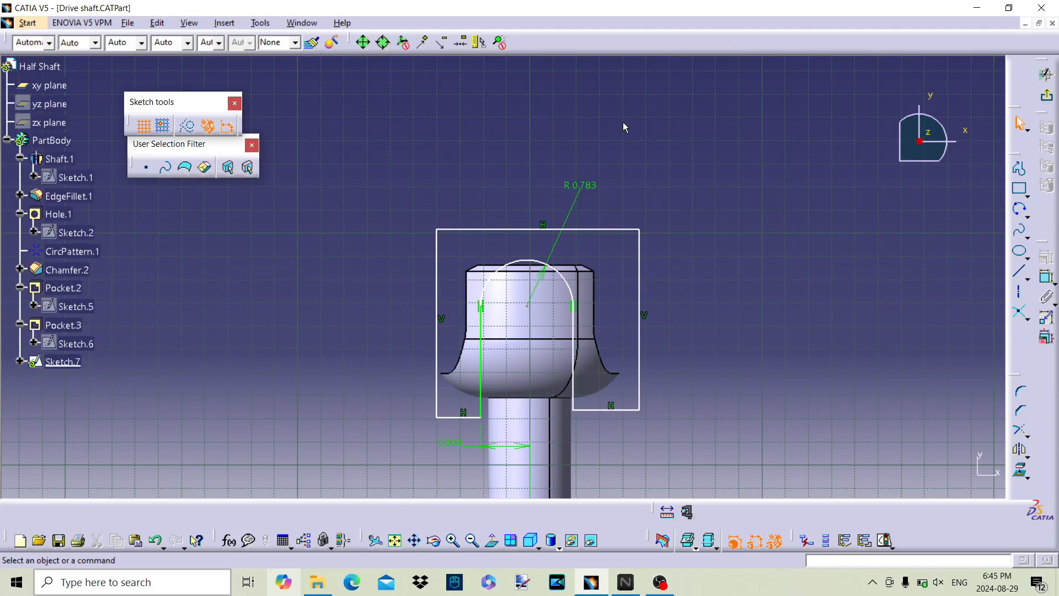
# Step: Set the arc's radius to 0.75 in and the left inner line's distance from the shaft axis to 0.75/2 in
pyautogui.doubleClick(579, 185)
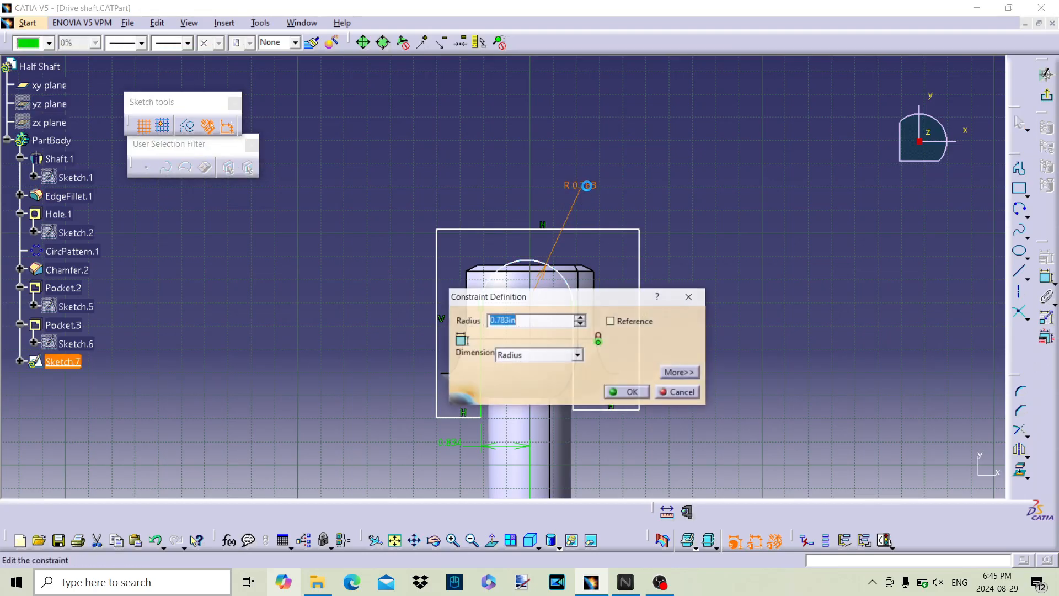
pyautogui.write('0.')
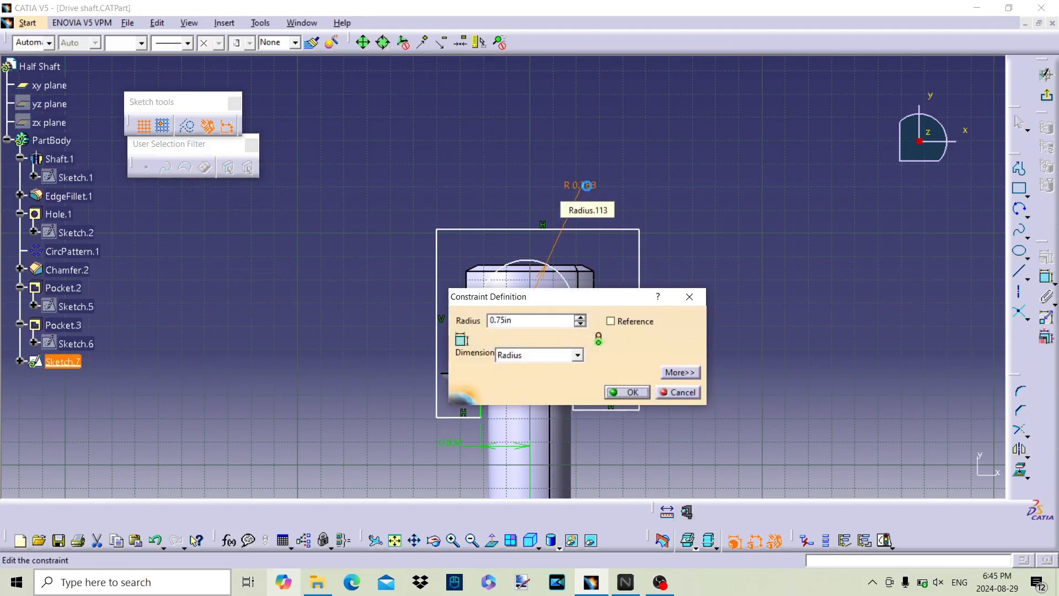
pyautogui.write('75')
pyautogui.press('Return')
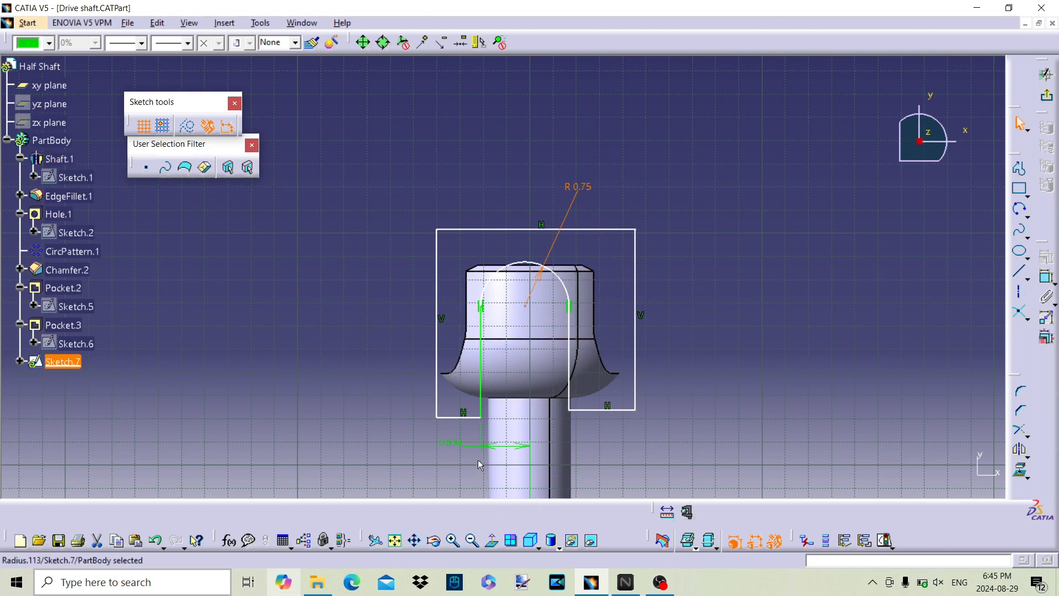
pyautogui.doubleClick(461, 442)
pyautogui.write('0')
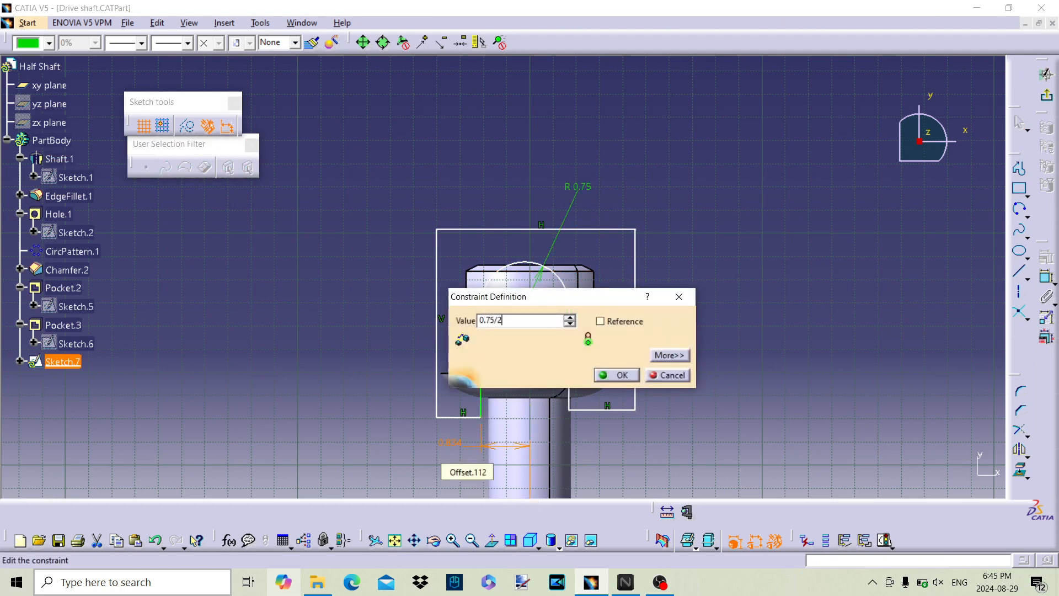
pyautogui.write('.75/2')
pyautogui.press('Return')
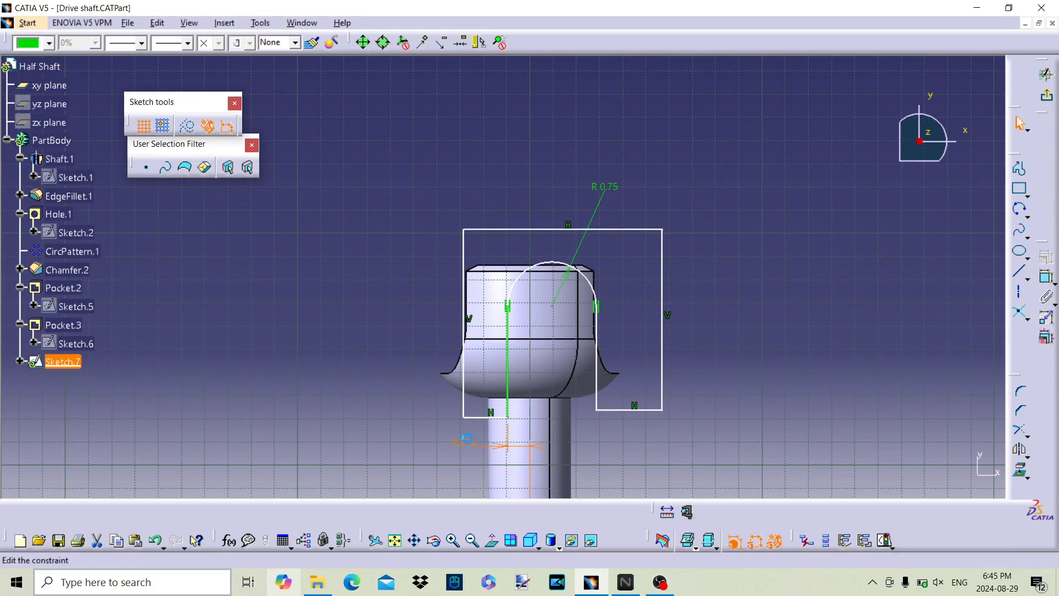
# Step: Set the left inner line's distance from the shaft axis to 0.75 in
pyautogui.doubleClick(463, 442)
pyautogui.write('0.7')
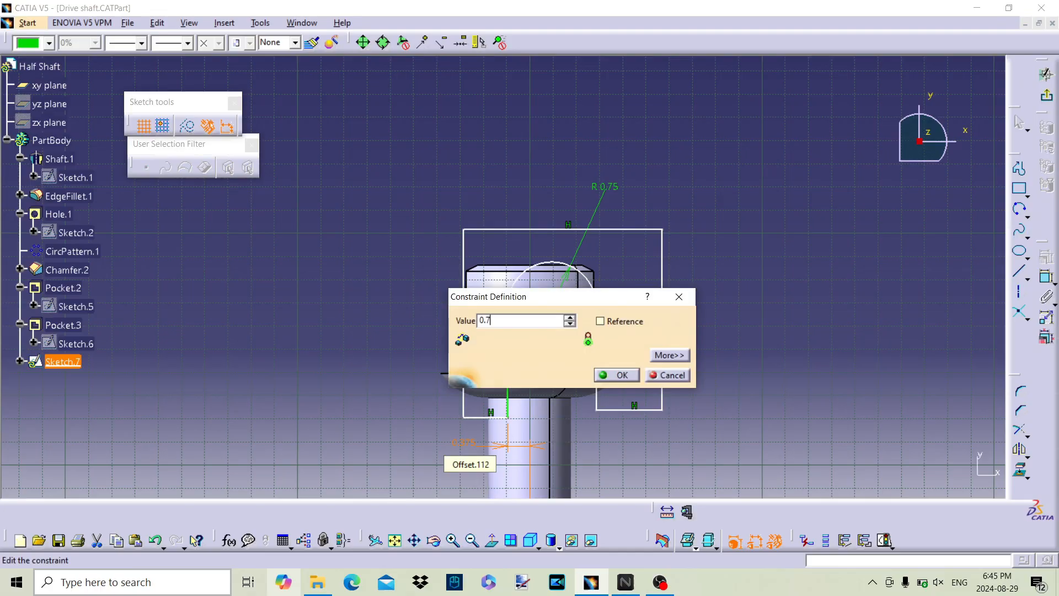
pyautogui.write('5in')
pyautogui.press('Return')
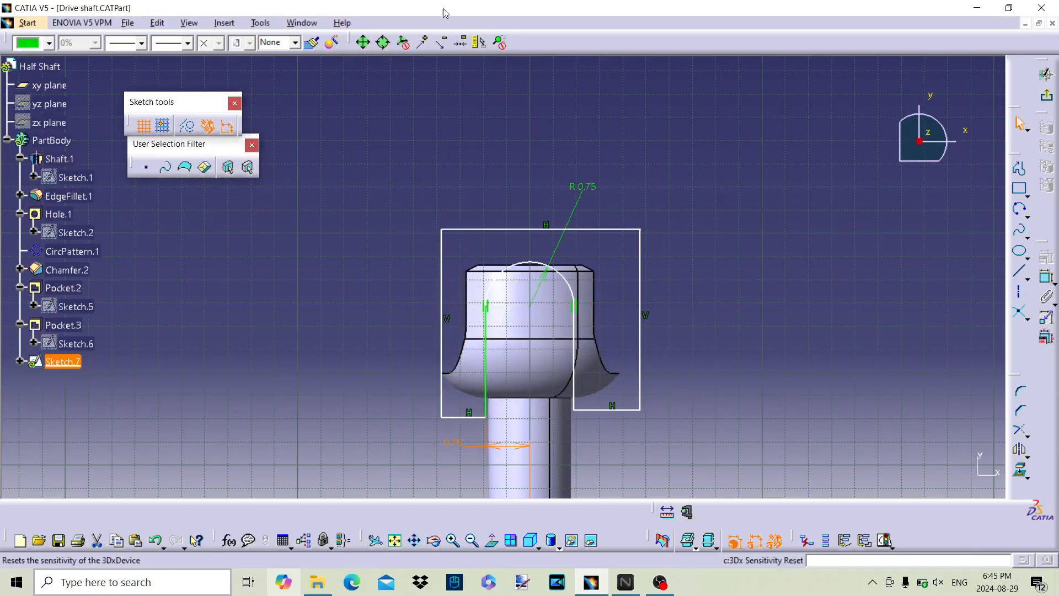
# Step: Set both the left inner line's distance from the shaft axis and the arc's radius to 0.7 in
pyautogui.doubleClick(454, 443)
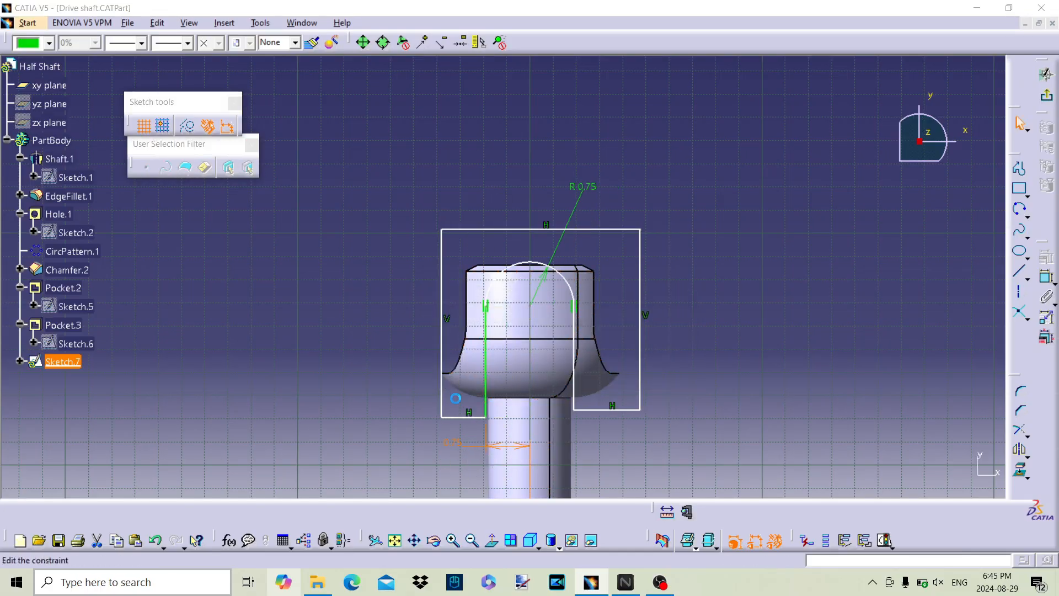
pyautogui.write('0')
pyautogui.press('Return')
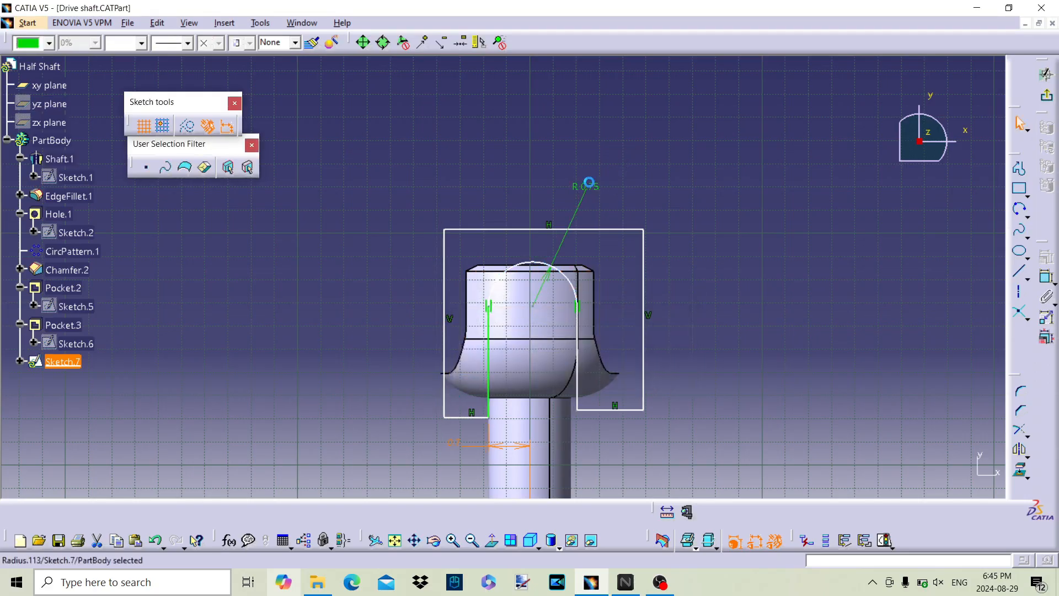
pyautogui.doubleClick(589, 187)
pyautogui.write('0.7in')
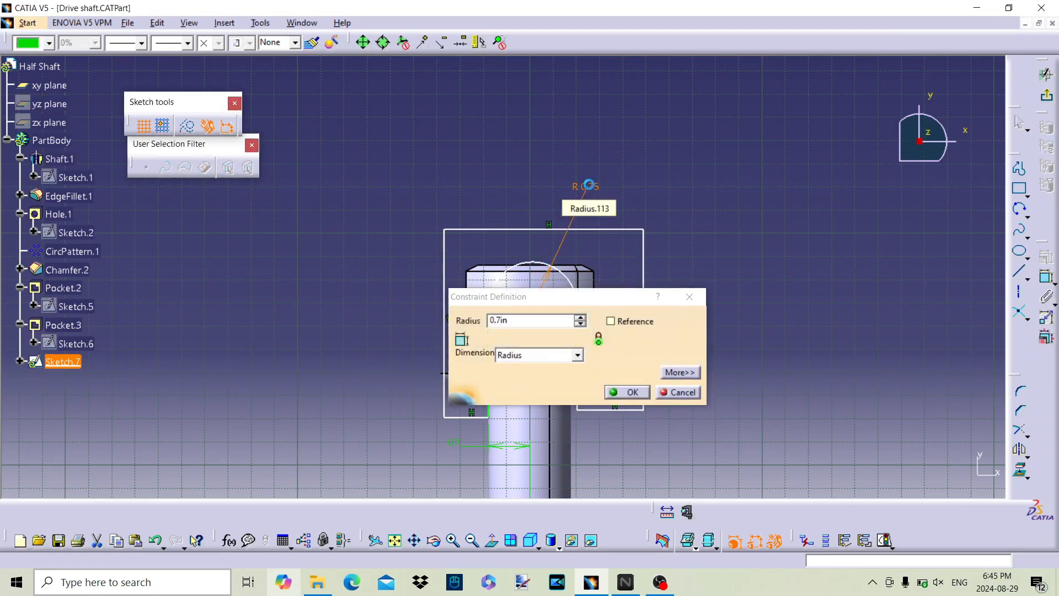
pyautogui.press('Return')
pyautogui.click(596, 200)
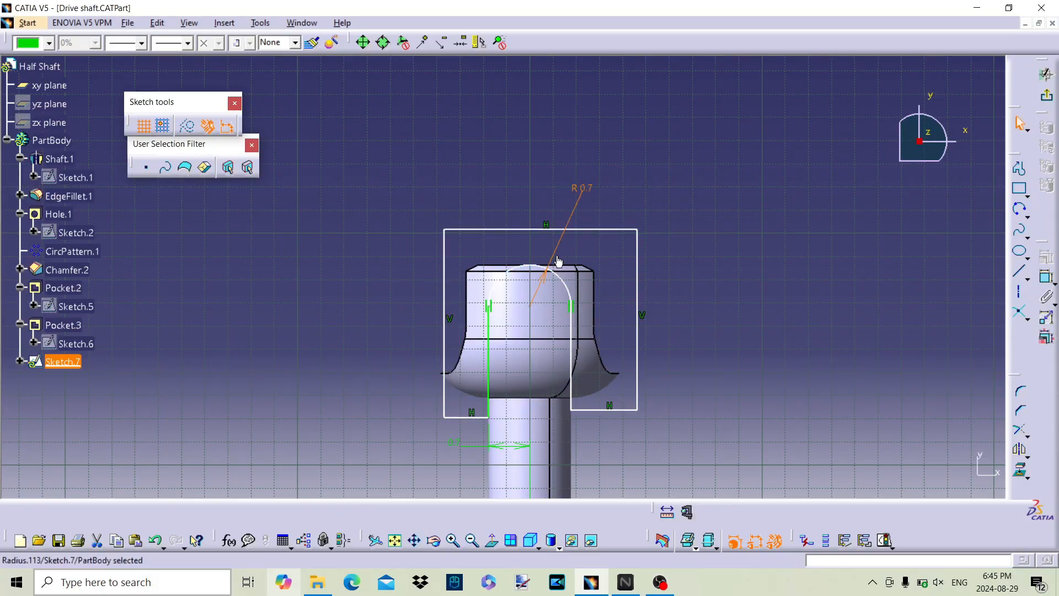
# Step: Move the profile's left outer line outward beyond the flared end of the shaft, and exit the sketch
pyautogui.click(535, 309)
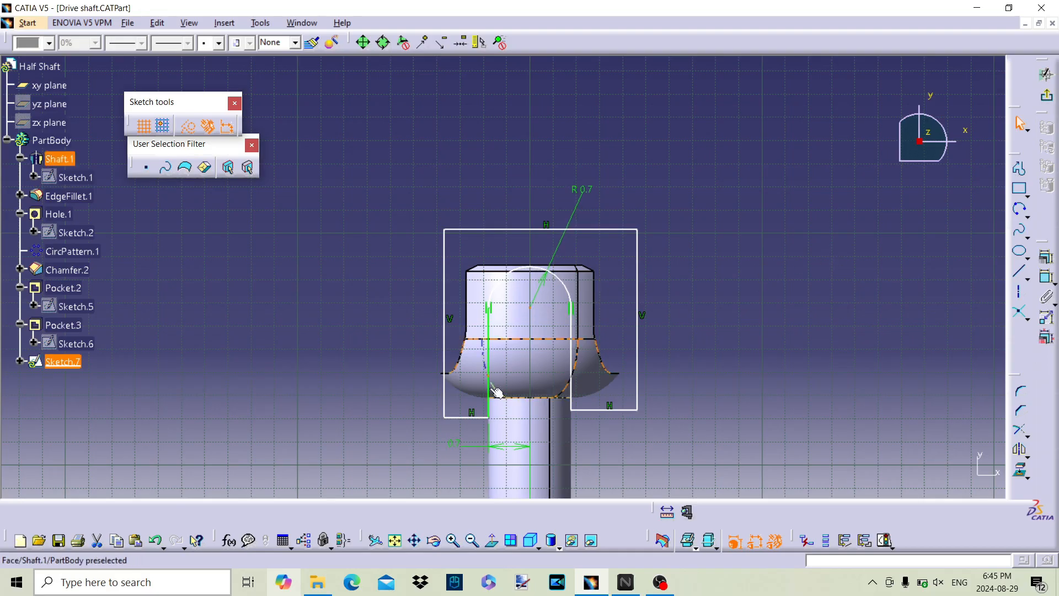
pyautogui.moveTo(451, 334); pyautogui.dragTo(423, 332)
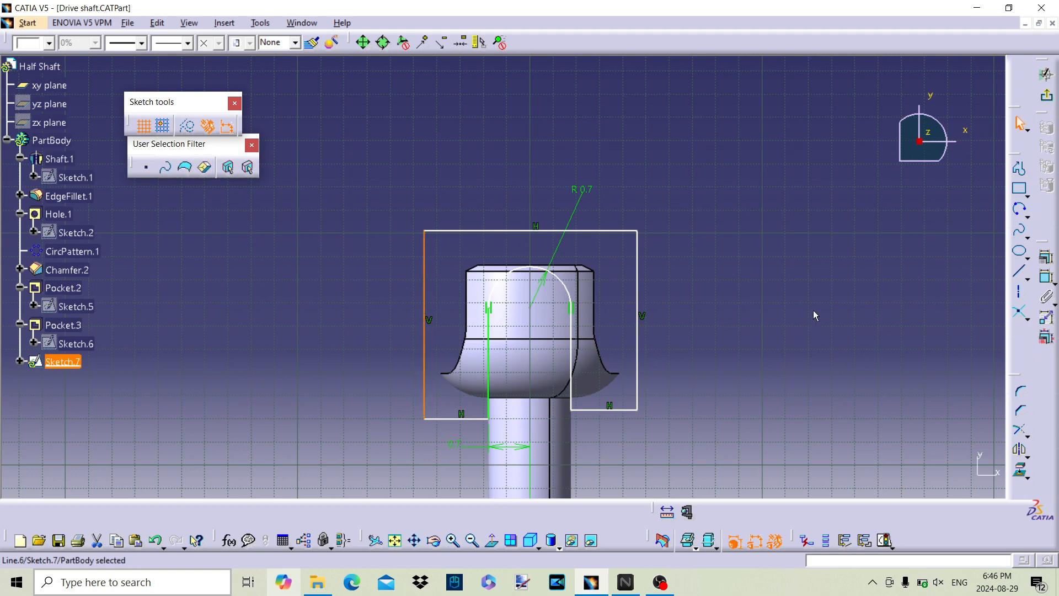
pyautogui.click(962, 102)
pyautogui.click(1048, 98)
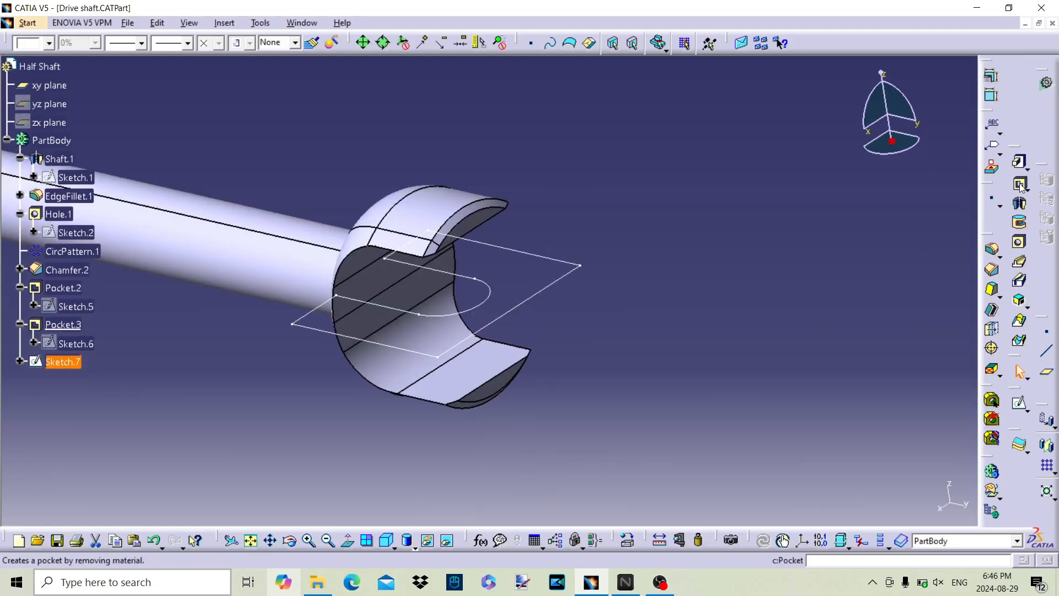
# Step: Cut a pocket from the yoke outline sketch with both the first and second limits set to Up to next
pyautogui.click(1020, 185)
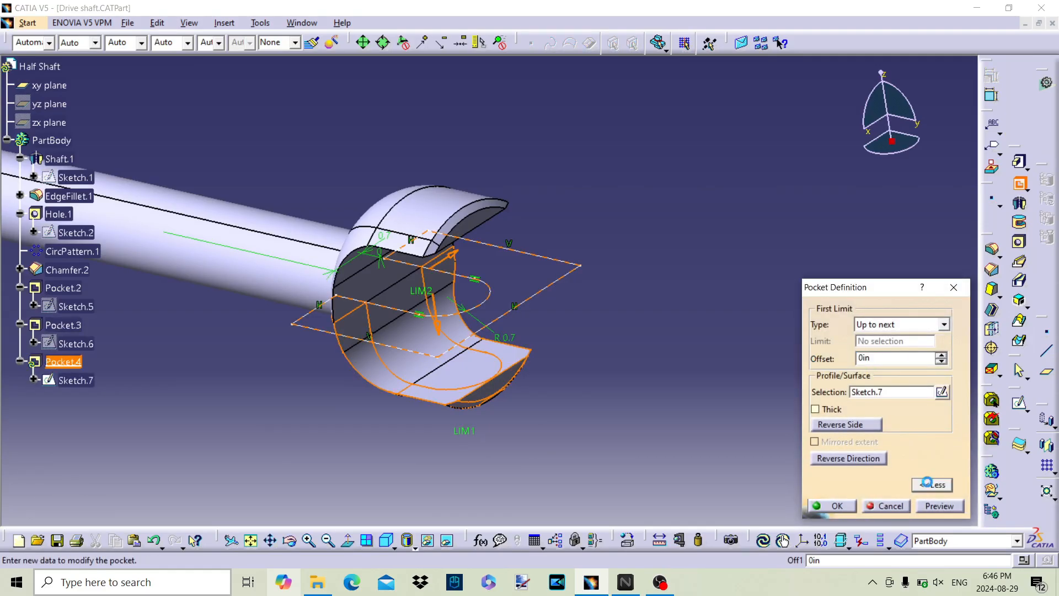
pyautogui.click(929, 485)
pyautogui.click(949, 326)
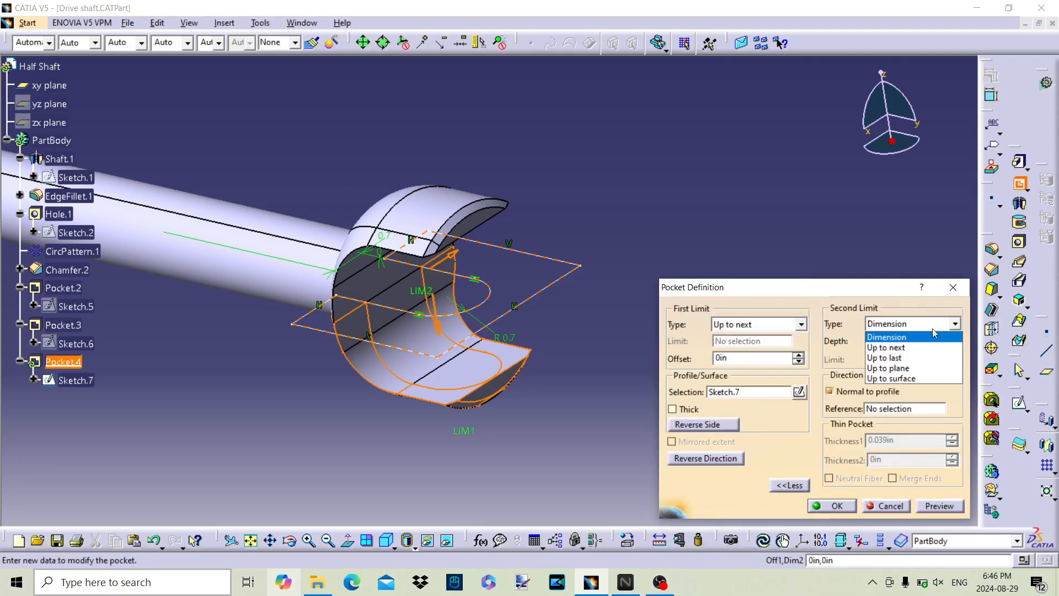
pyautogui.click(886, 347)
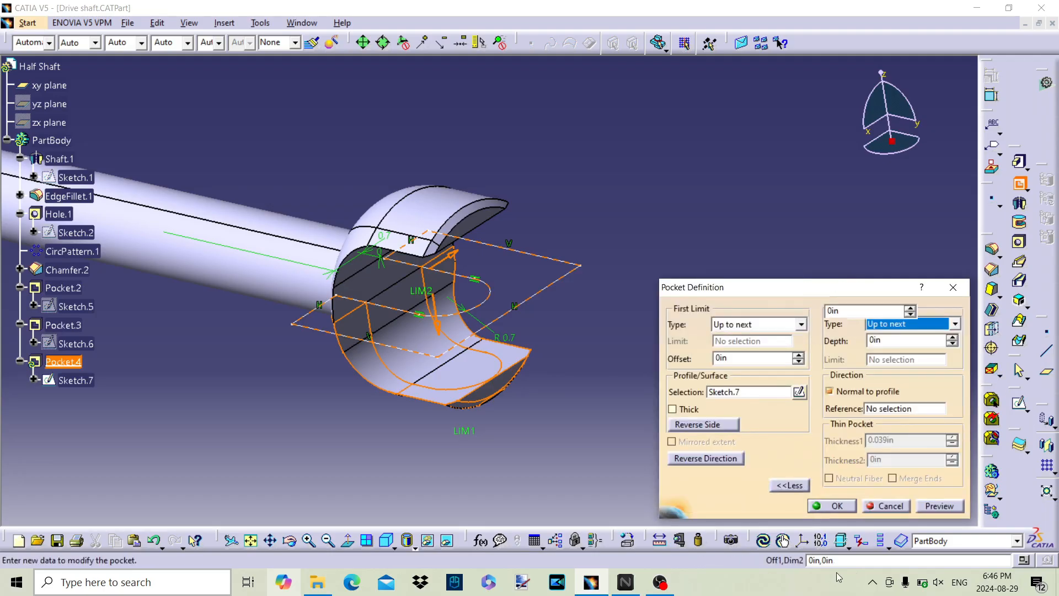
pyautogui.click(833, 505)
# Step: Delete the Chamfer.2 feature from the part body
pyautogui.moveTo(260, 255); pyautogui.dragTo(449, 336, button='middle')
pyautogui.click(73, 269)
pyautogui.rightClick(74, 269)
pyautogui.click(138, 461)
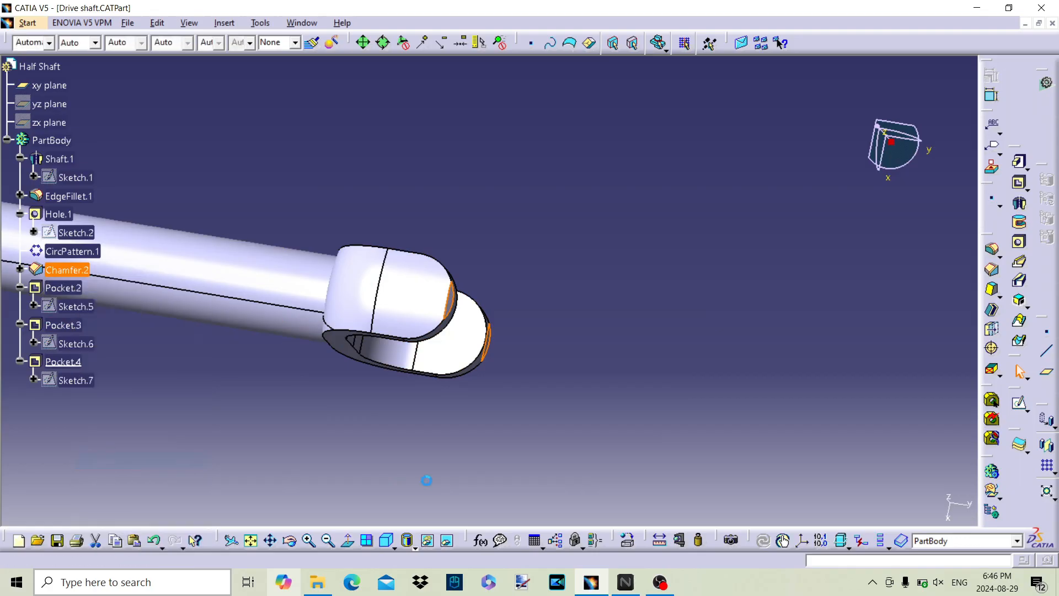
# Step: Define Pocket.3 as the in-work object
pyautogui.moveTo(613, 377); pyautogui.dragTo(665, 298, button='middle')
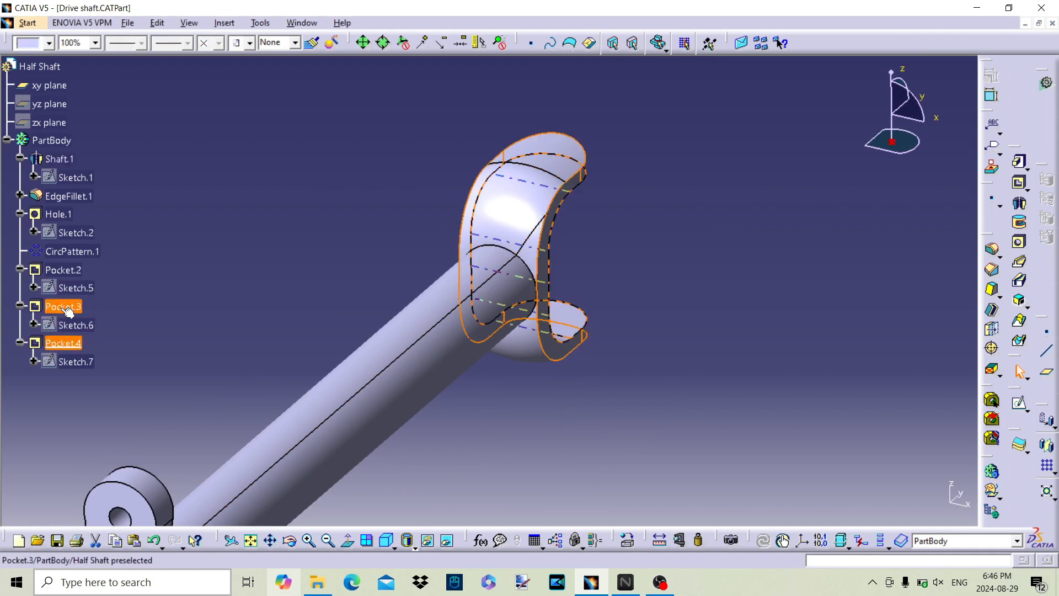
pyautogui.rightClick(62, 306)
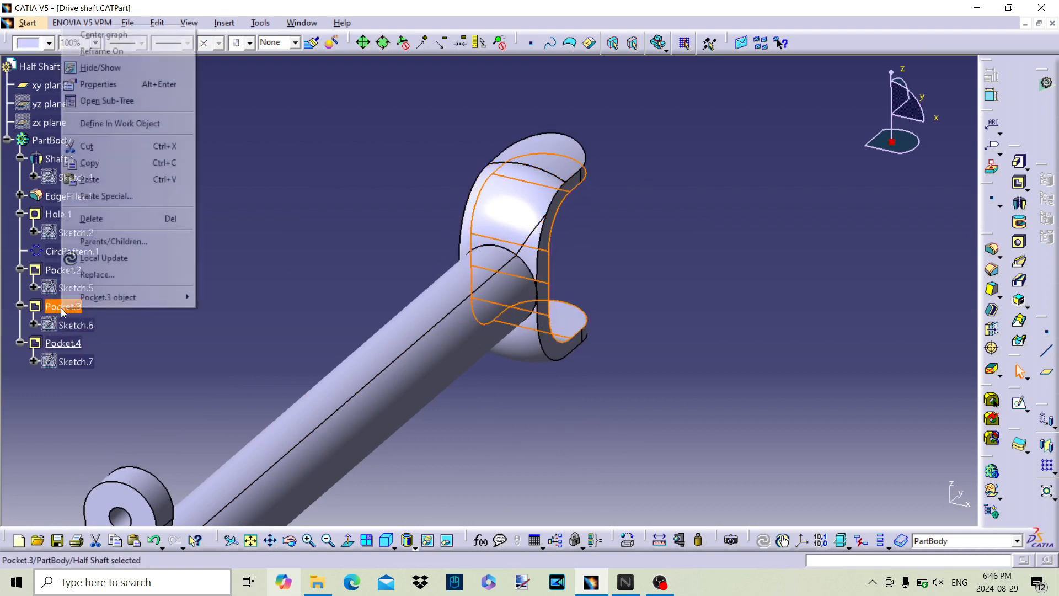
pyautogui.click(135, 124)
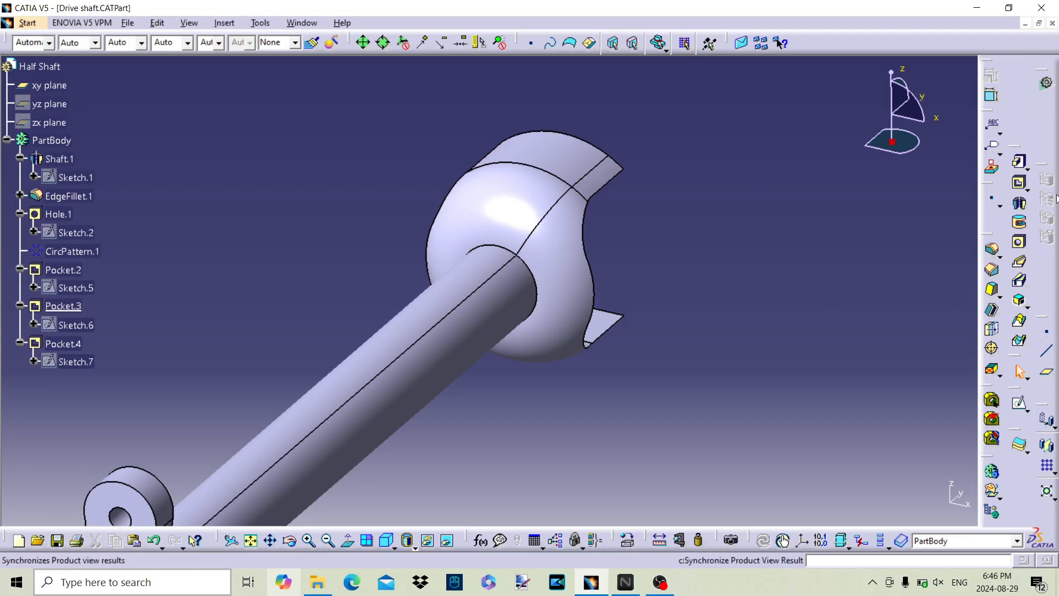
# Step: Add a 0.197 in edge fillet with tangency selection where the shaft meets the enlarged end
pyautogui.click(993, 252)
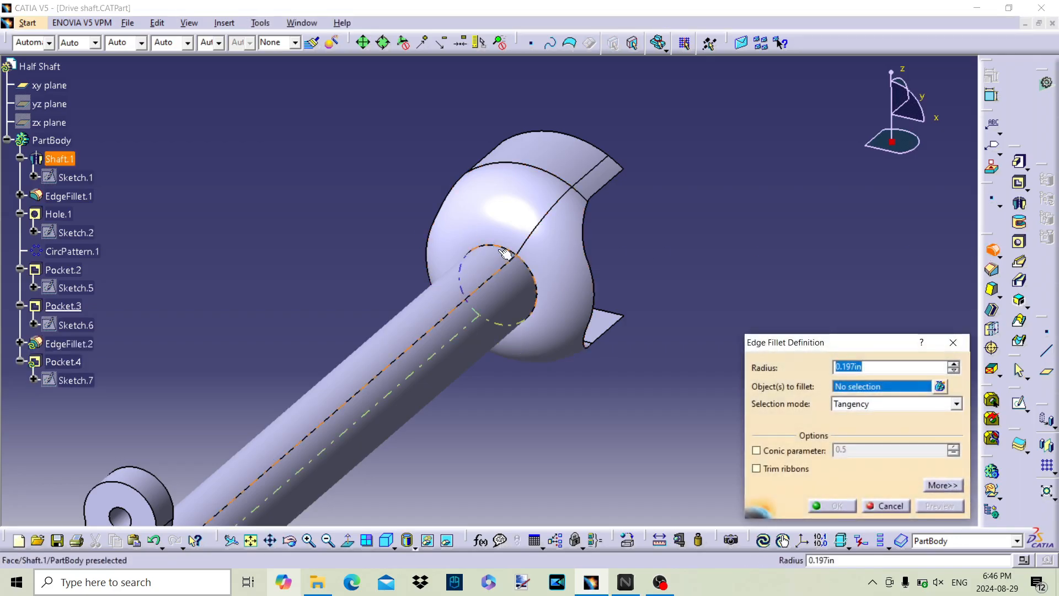
pyautogui.click(460, 268)
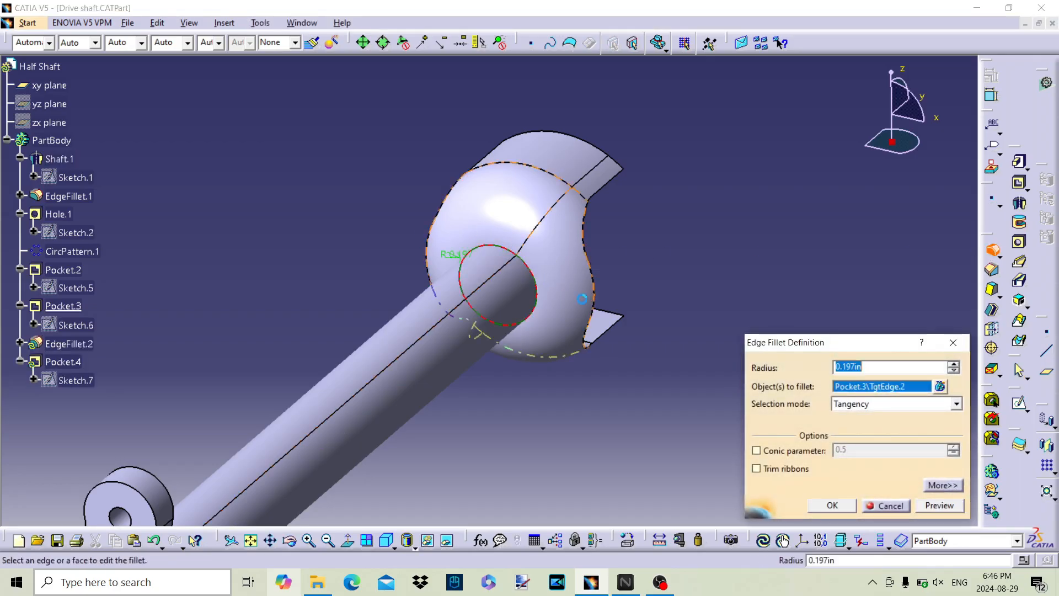
pyautogui.click(839, 507)
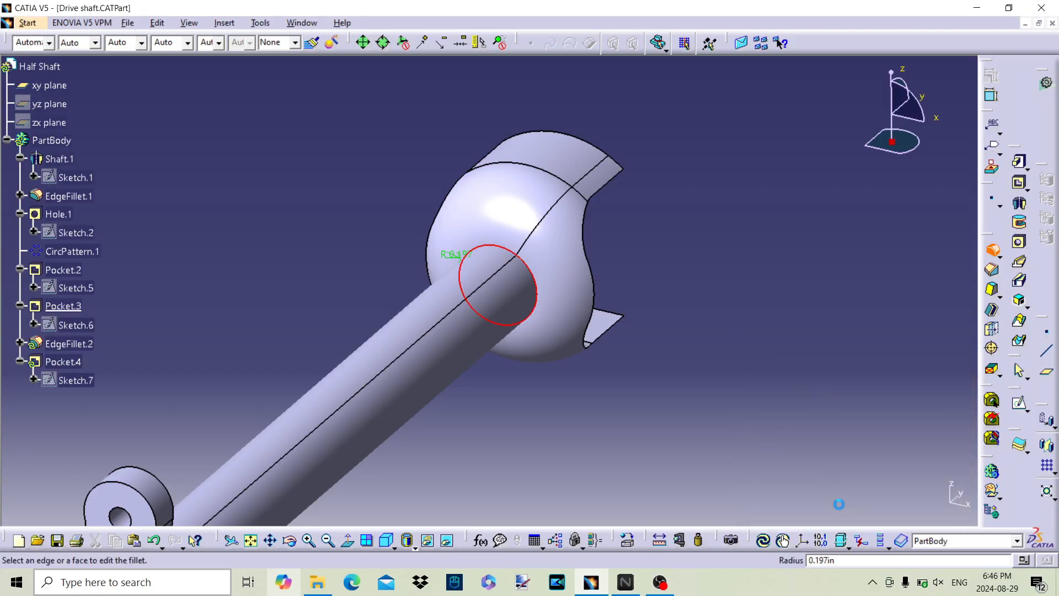
# Step: Define PartBody as the in-work object to restore the whole feature sequence
pyautogui.rightClick(44, 140)
pyautogui.click(99, 239)
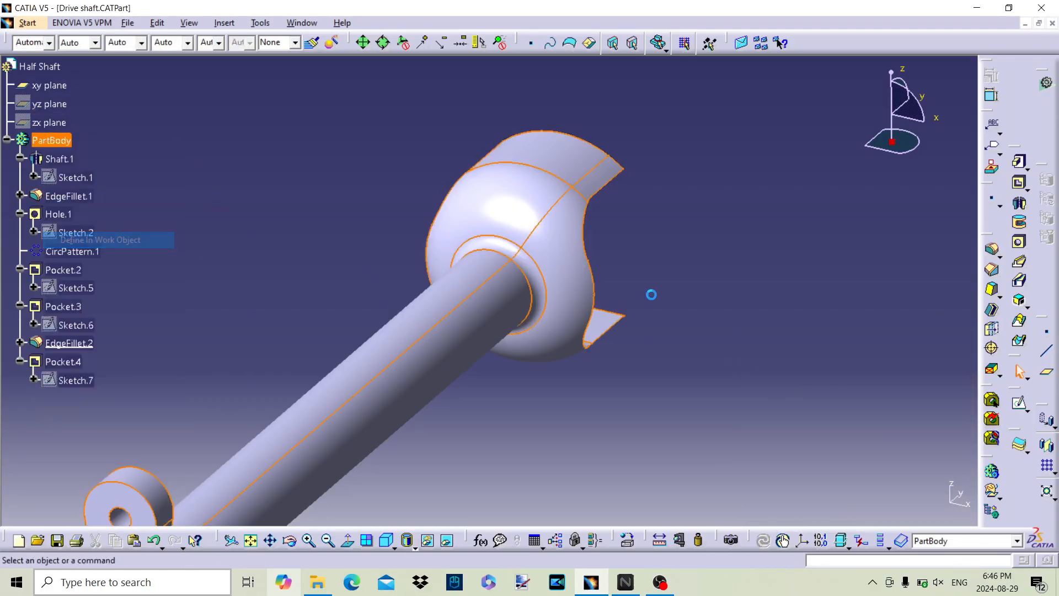
pyautogui.click(782, 322)
# Step: Save the Drive shaft part
pyautogui.moveTo(623, 239); pyautogui.dragTo(354, 223, button='middle')
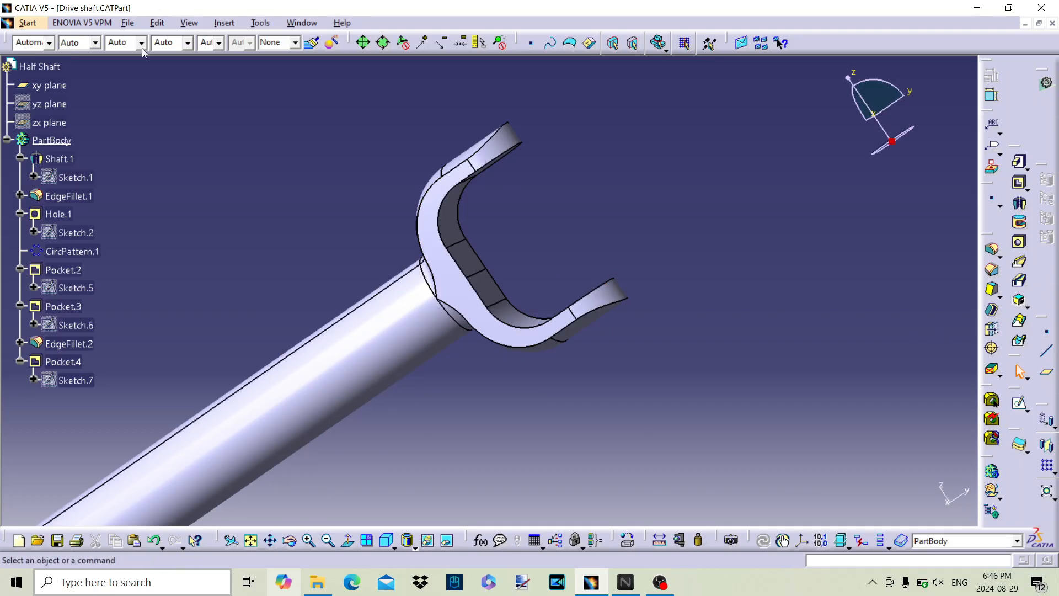
pyautogui.click(123, 22)
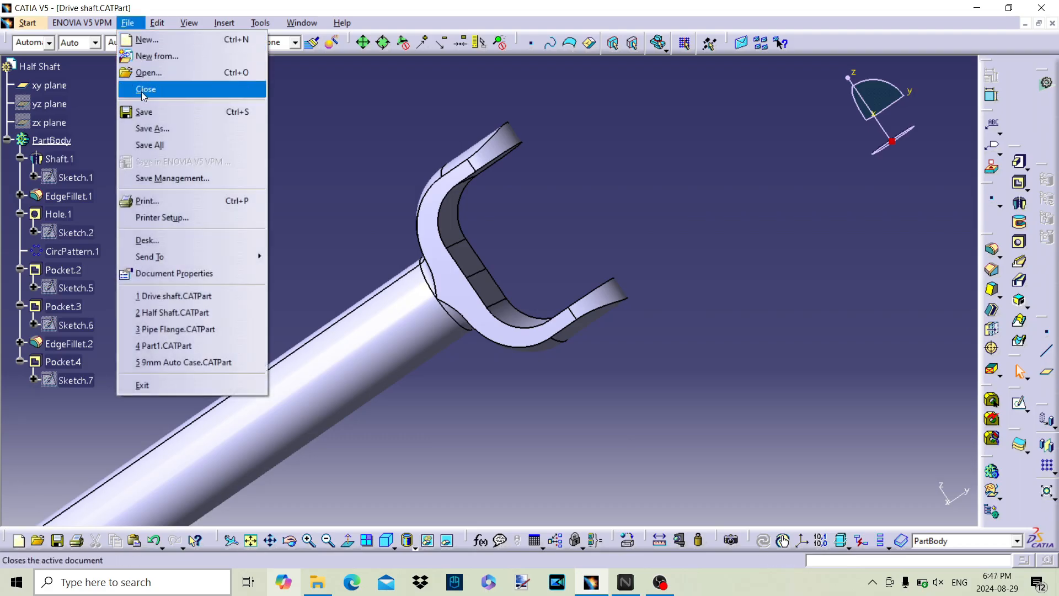
pyautogui.click(138, 110)
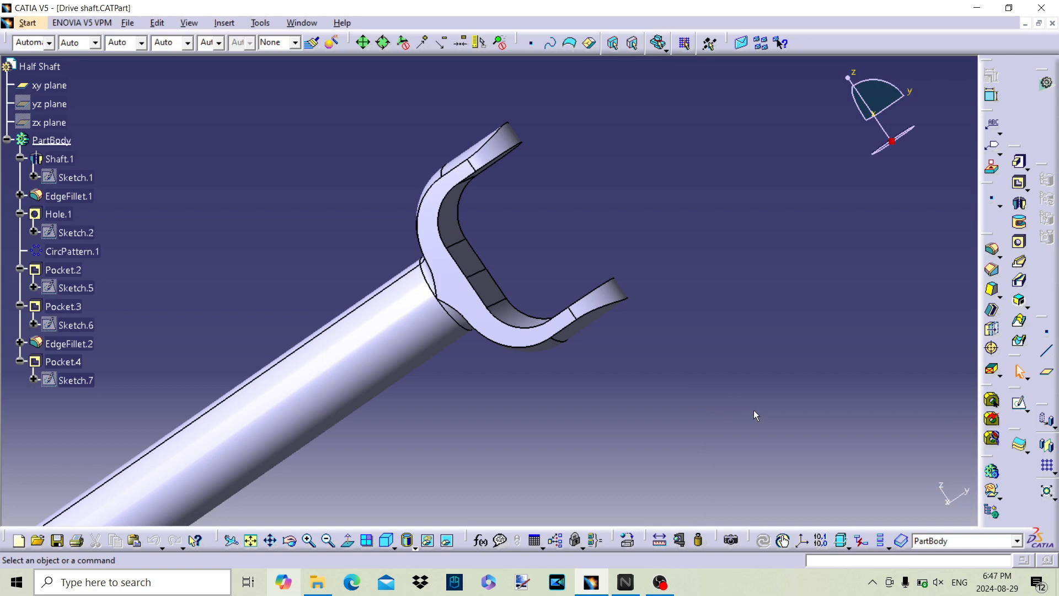
# Step: Start an Up To Next hole on the xy plane and open its positioning sketch
pyautogui.moveTo(478, 293); pyautogui.dragTo(609, 406, button='middle')
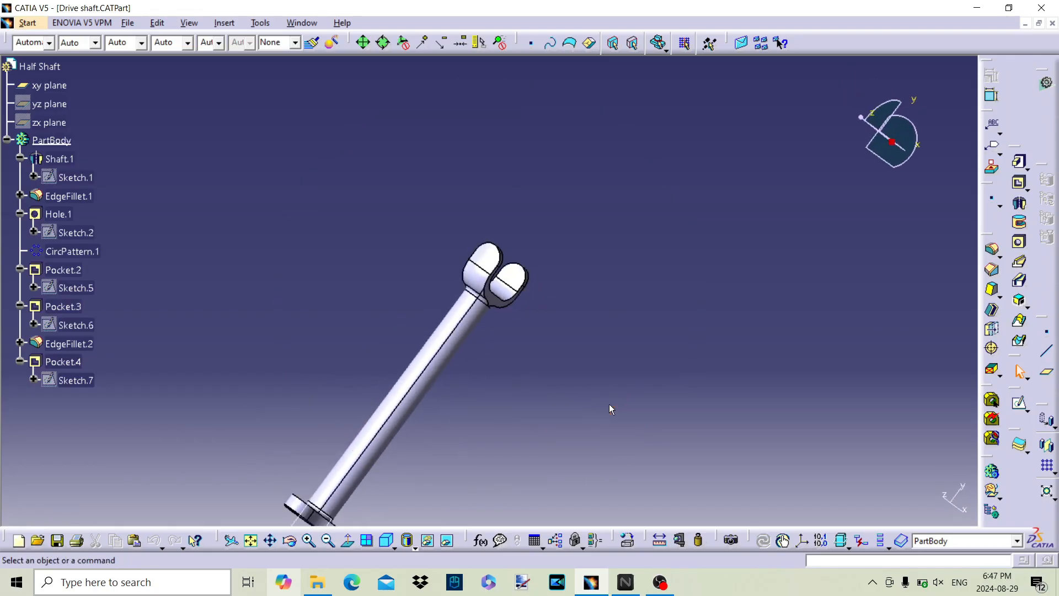
pyautogui.moveTo(671, 366); pyautogui.dragTo(430, 477, button='middle')
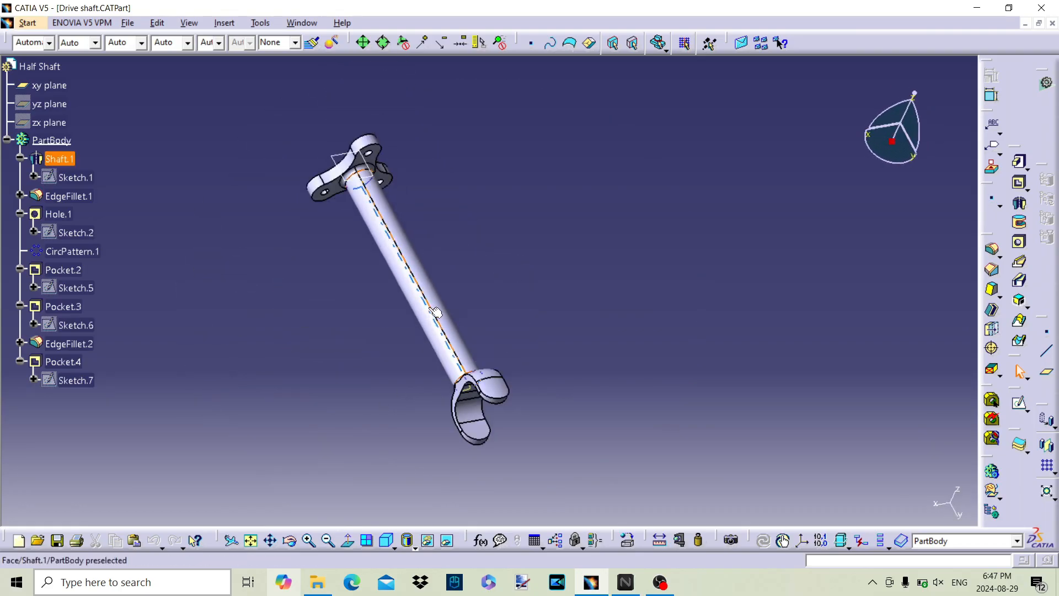
pyautogui.click(337, 160)
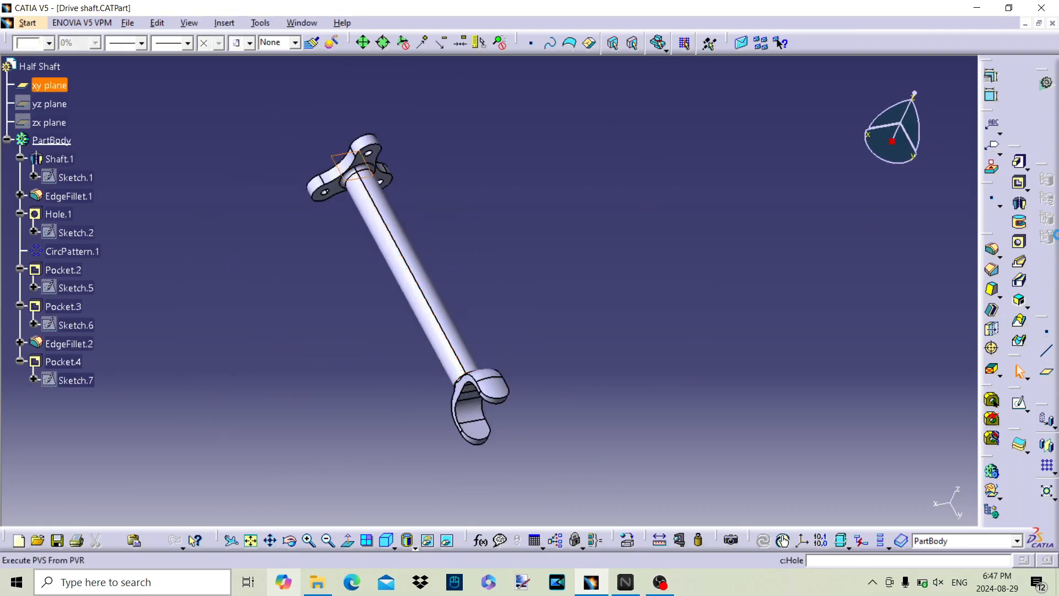
pyautogui.click(1017, 244)
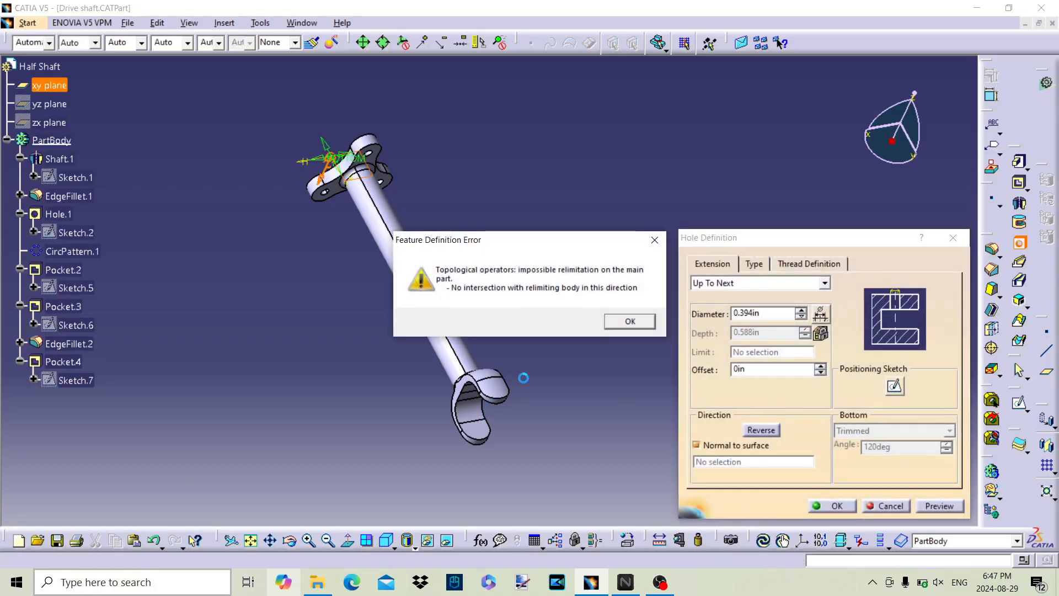
pyautogui.click(643, 323)
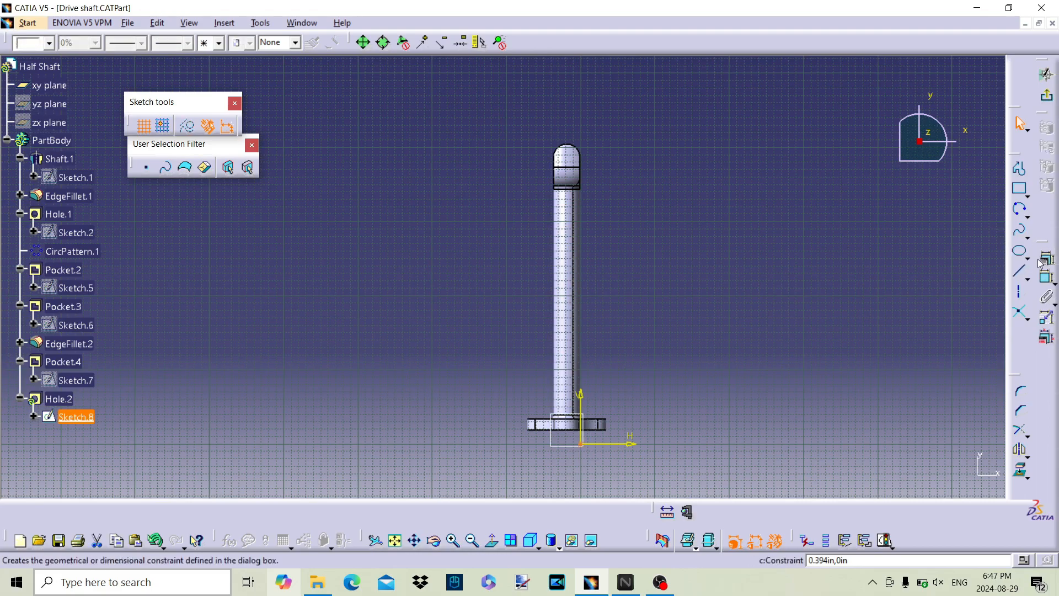
# Step: Constrain the hole centre concentric with the yoke's rounded end arc and exit the positioning sketch
pyautogui.click(1048, 283)
pyautogui.moveTo(645, 203); pyautogui.dragTo(626, 187, button='middle')
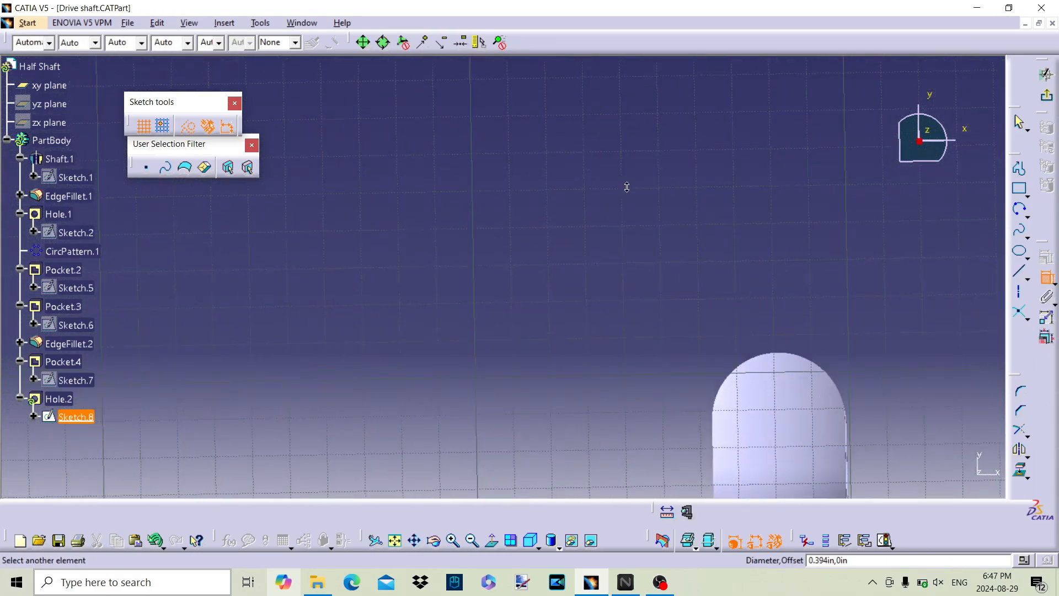
pyautogui.click(772, 362)
pyautogui.rightClick(753, 362)
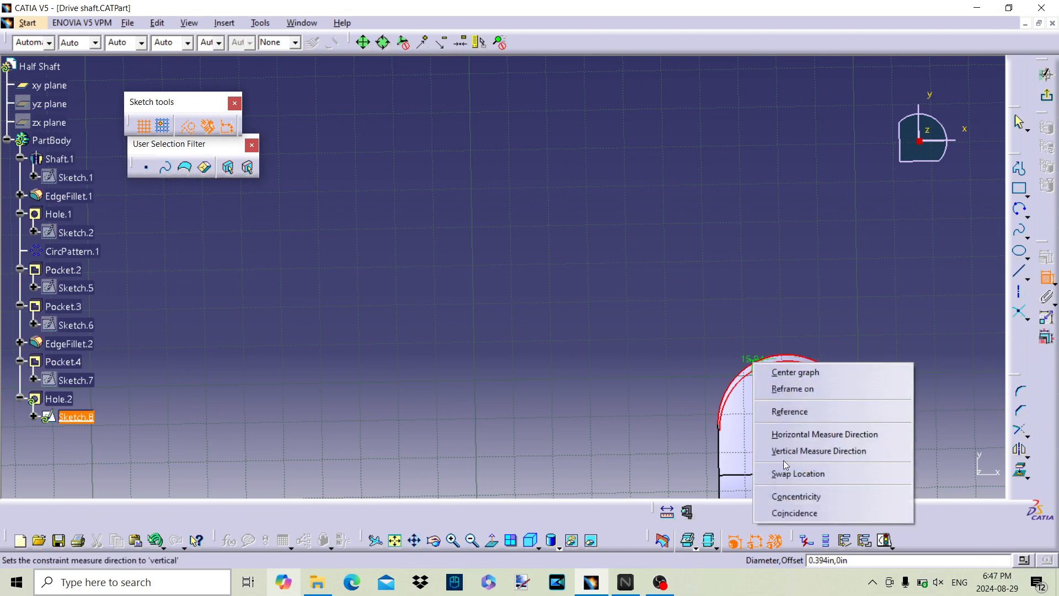
pyautogui.click(785, 504)
pyautogui.moveTo(832, 361); pyautogui.dragTo(650, 306, button='middle')
pyautogui.click(1049, 104)
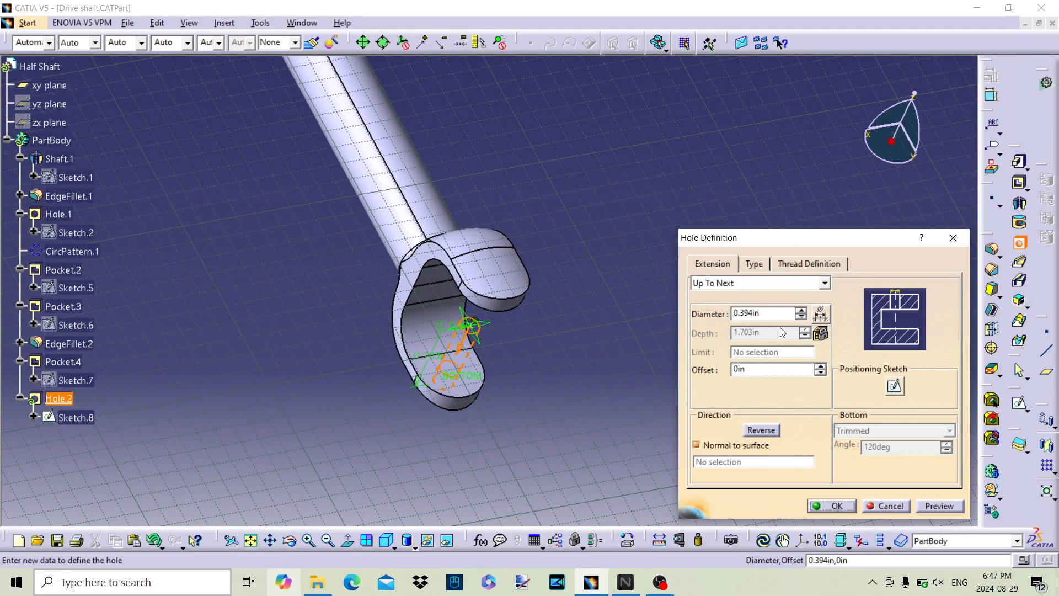
# Step: Set the hole's extension to Up To Last and its diameter to 1 in, and create it through the yoke arm
pyautogui.click(769, 285)
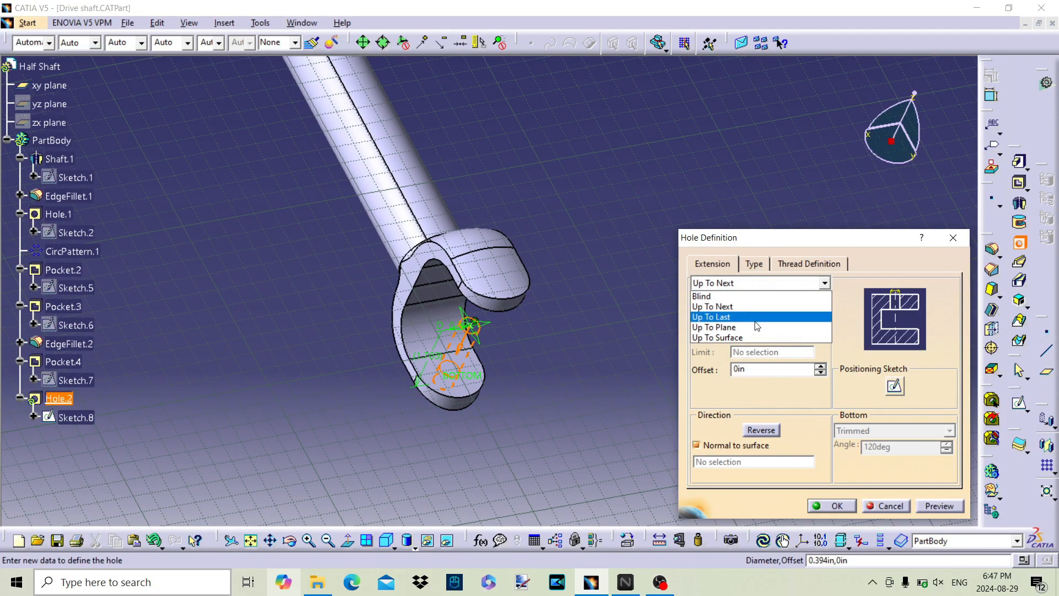
pyautogui.click(755, 319)
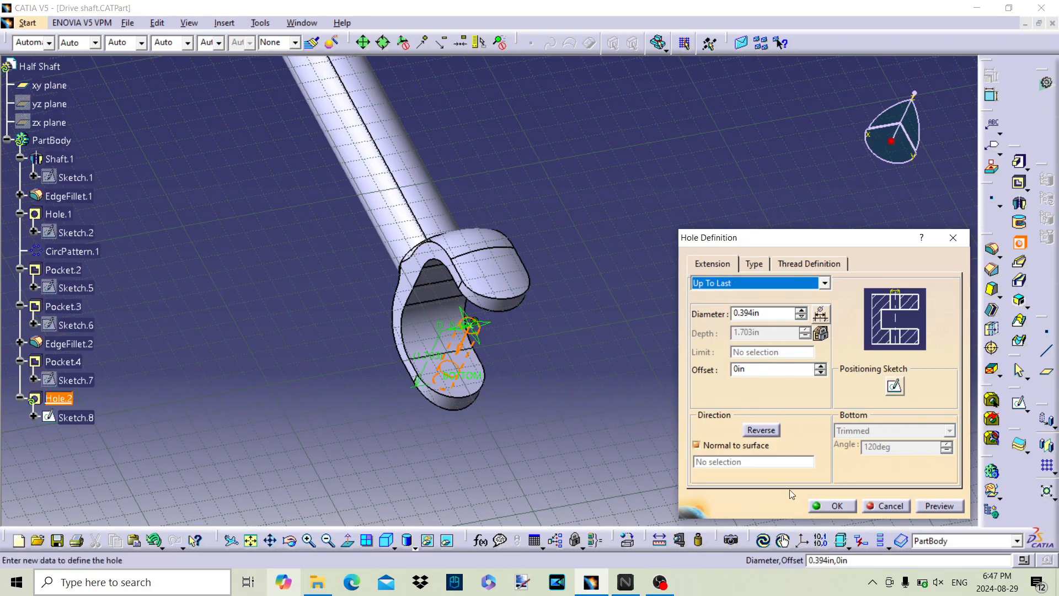
pyautogui.moveTo(508, 391); pyautogui.dragTo(439, 336, button='middle')
pyautogui.click(777, 305)
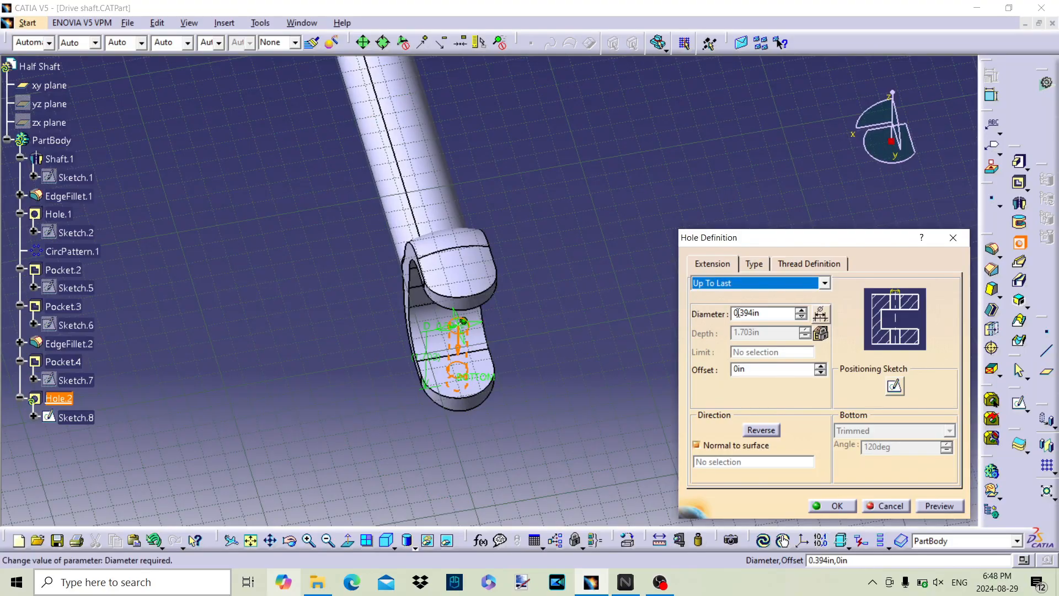
pyautogui.moveTo(764, 316); pyautogui.dragTo(750, 314)
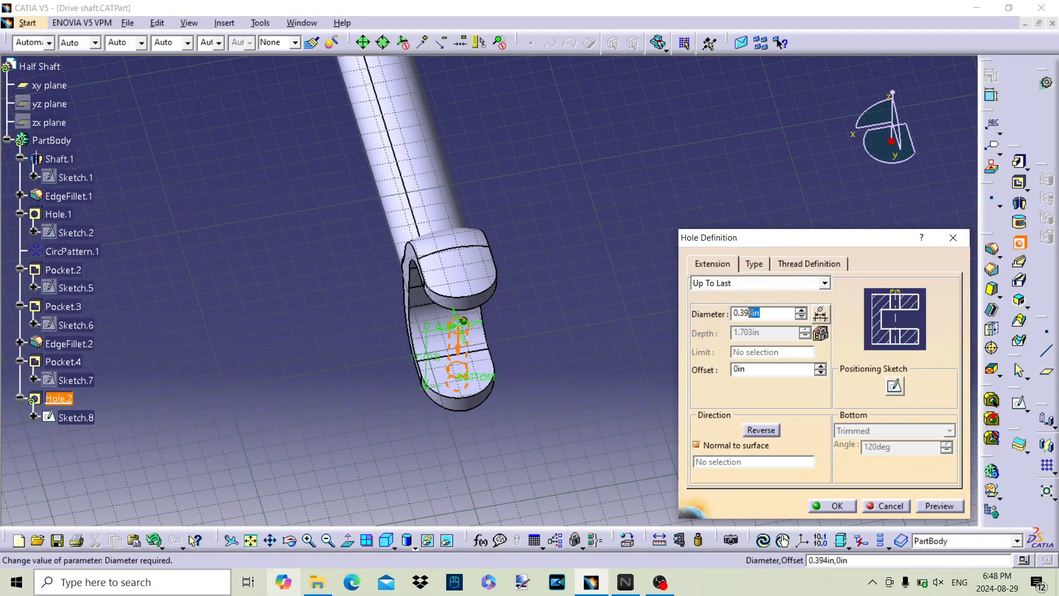
pyautogui.click(788, 285)
pyautogui.click(786, 283)
pyautogui.moveTo(762, 313); pyautogui.dragTo(714, 313)
pyautogui.write('1')
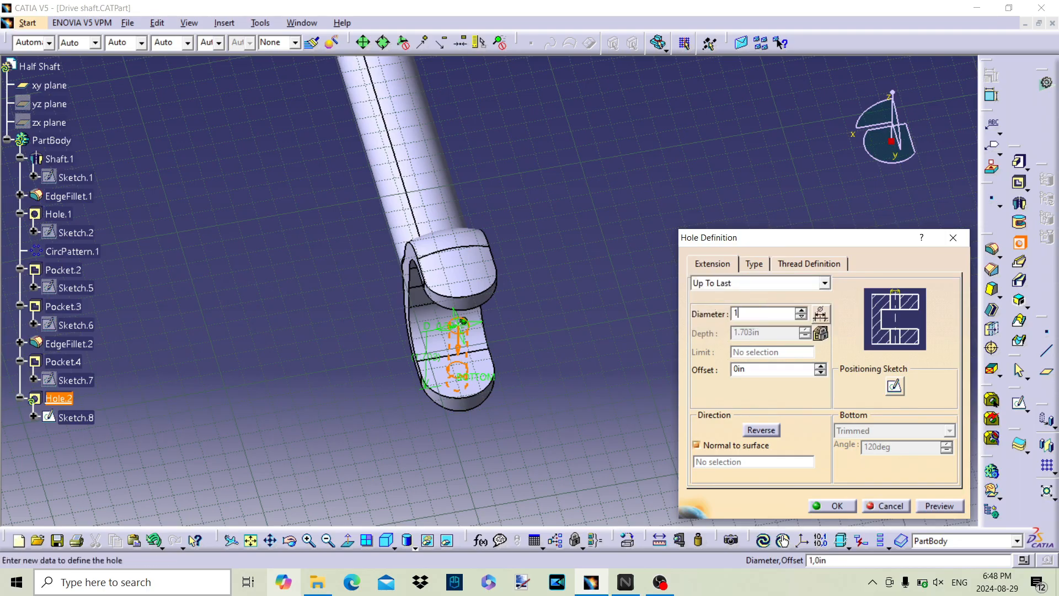
pyautogui.click(945, 505)
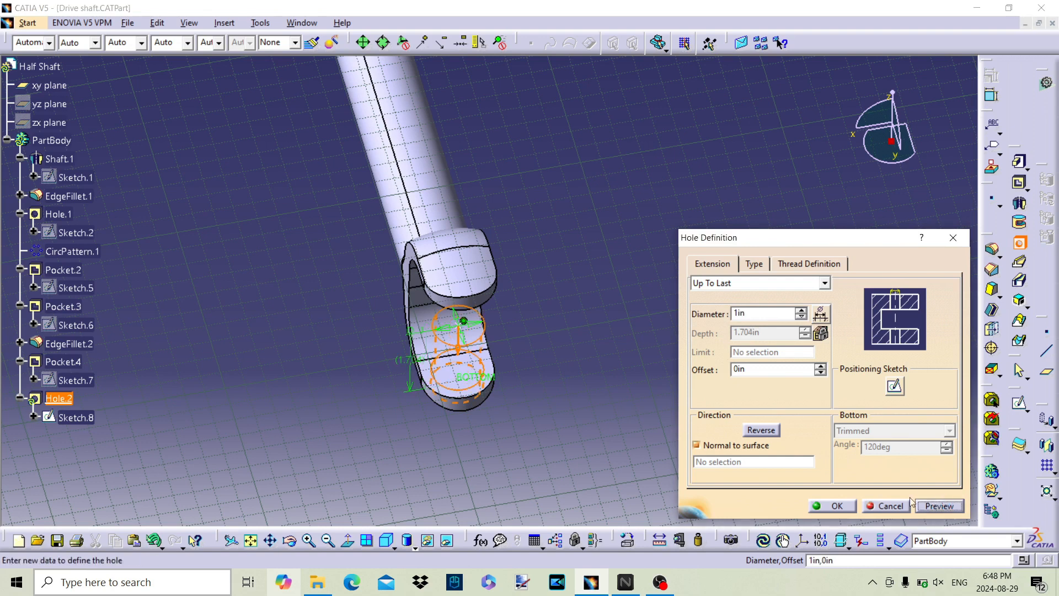
pyautogui.click(834, 506)
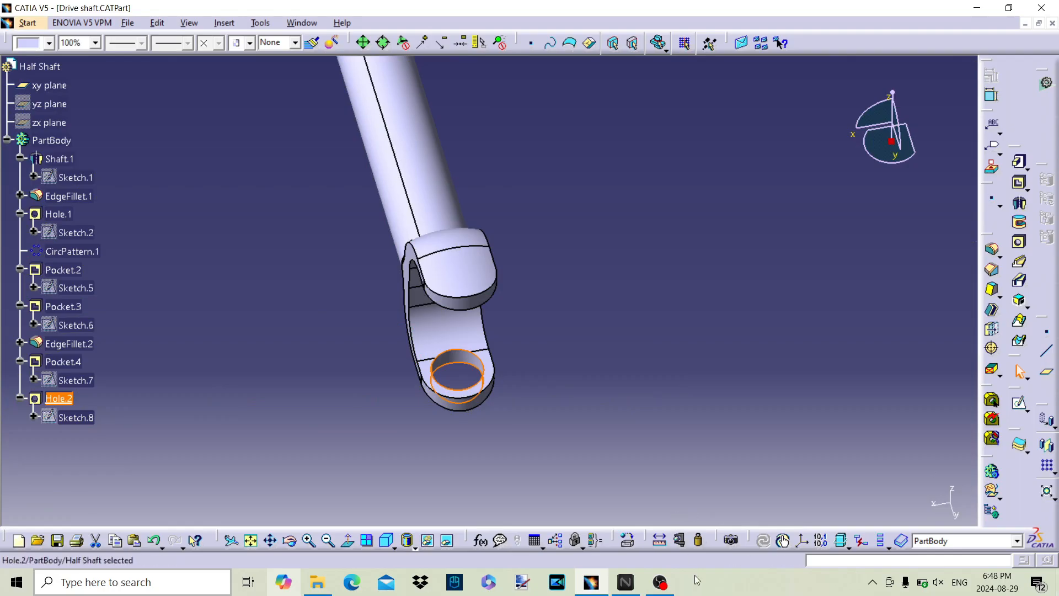
pyautogui.click(532, 377)
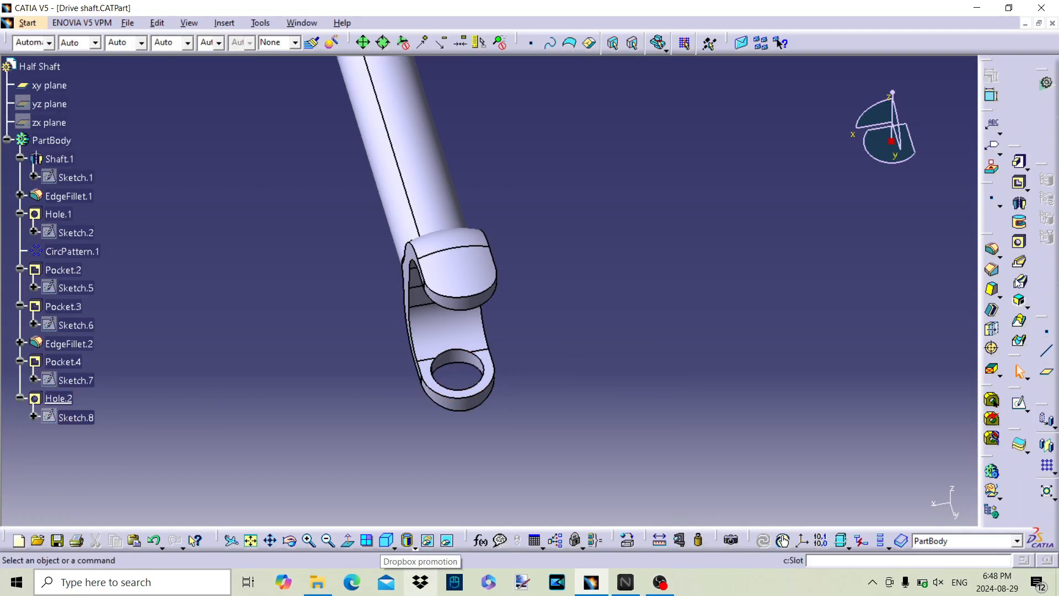
# Step: Start a second hole on the xy plane and open its positioning sketch
pyautogui.click(1020, 245)
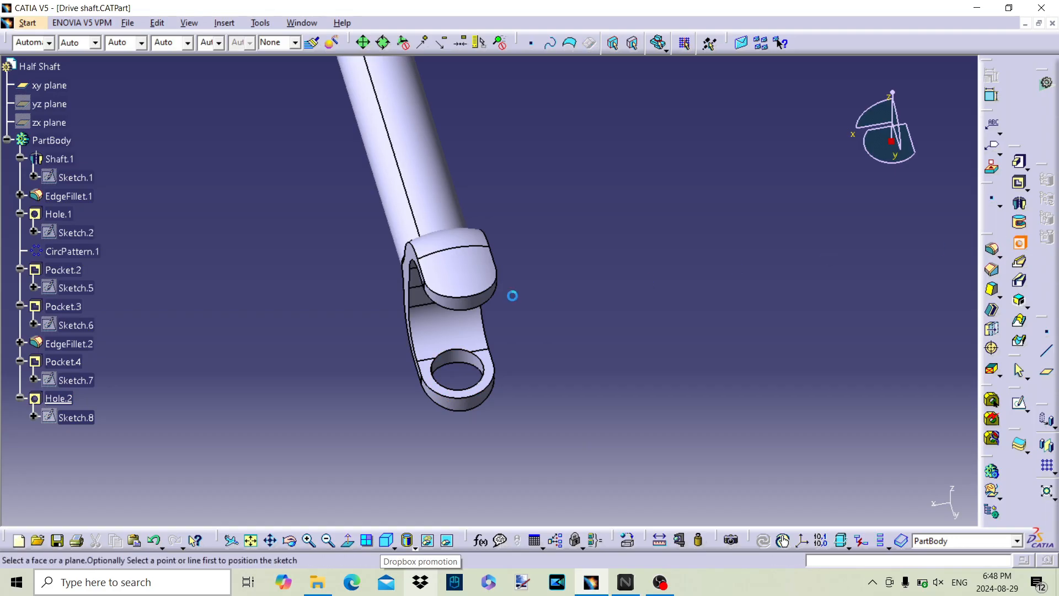
pyautogui.scroll(3, 284, 272)
pyautogui.scroll(-2, 284, 272)
pyautogui.middleClick(287, 265)
pyautogui.click(56, 132)
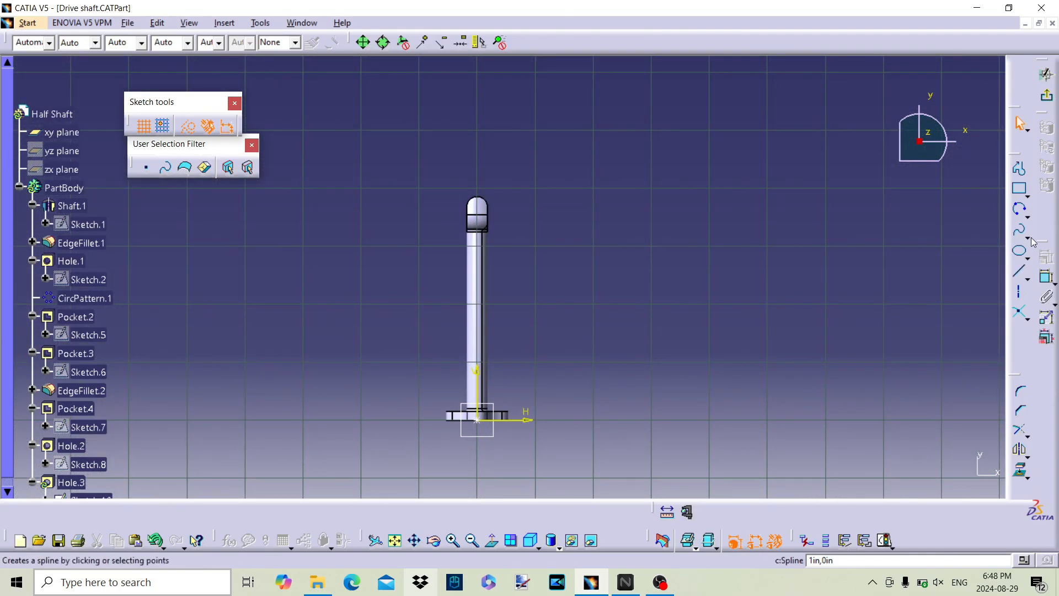
# Step: Make the second hole's centre concentric with the yoke's rounded end arc and exit the positioning sketch
pyautogui.click(1046, 277)
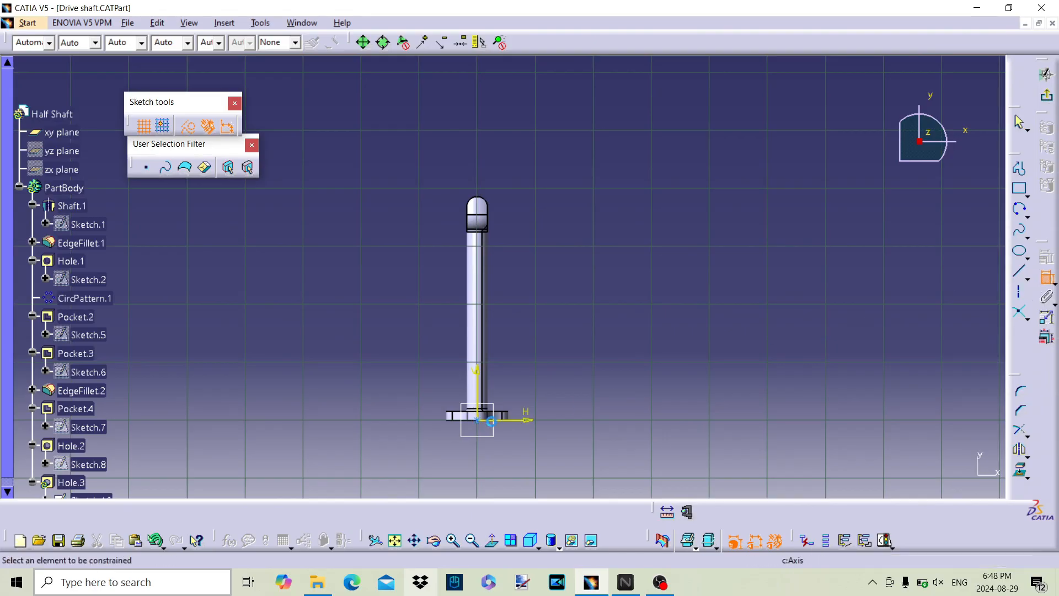
pyautogui.click(479, 420)
pyautogui.moveTo(504, 247)
pyautogui.mouseDown(button='middle')
pyautogui.moveTo(541, 370)
pyautogui.moveTo(565, 185)
pyautogui.mouseUp(button='middle')
pyautogui.moveTo(586, 436); pyautogui.dragTo(590, 316, button='middle')
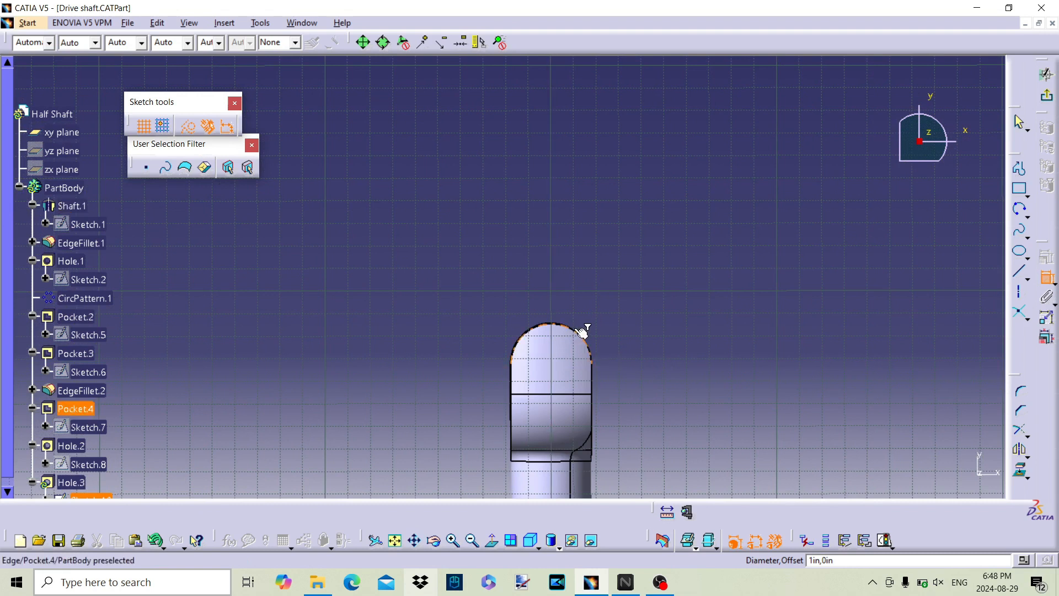
pyautogui.rightClick(580, 330)
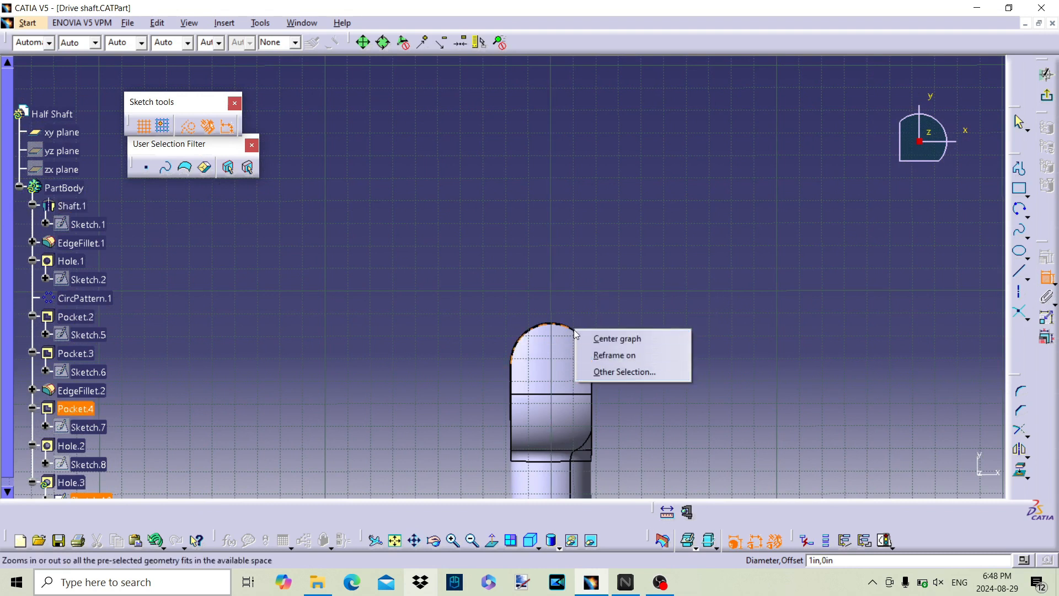
pyautogui.click(570, 324)
pyautogui.click(569, 325)
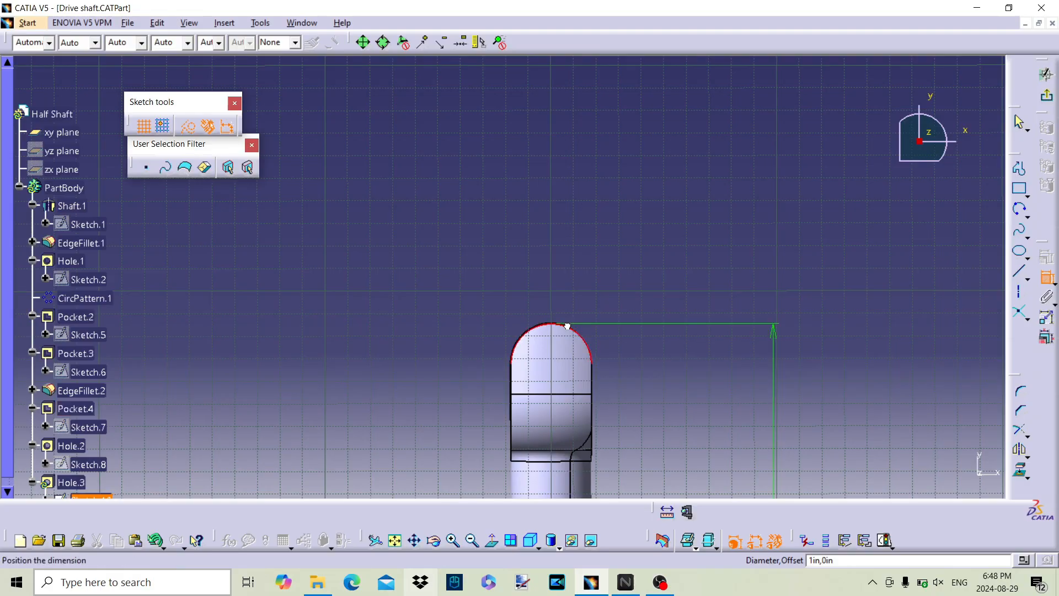
pyautogui.rightClick(660, 342)
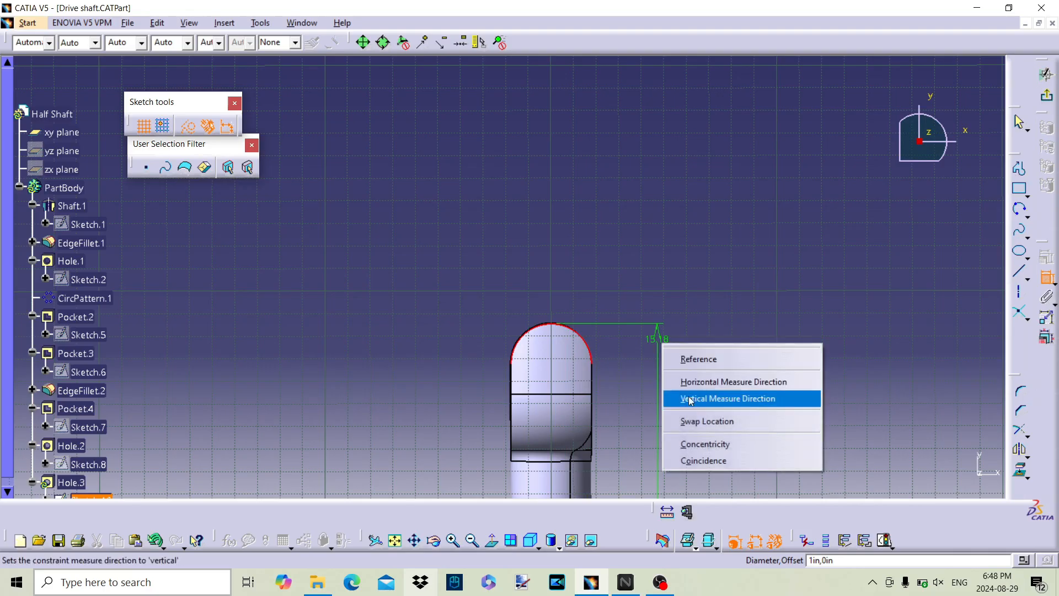
pyautogui.click(694, 443)
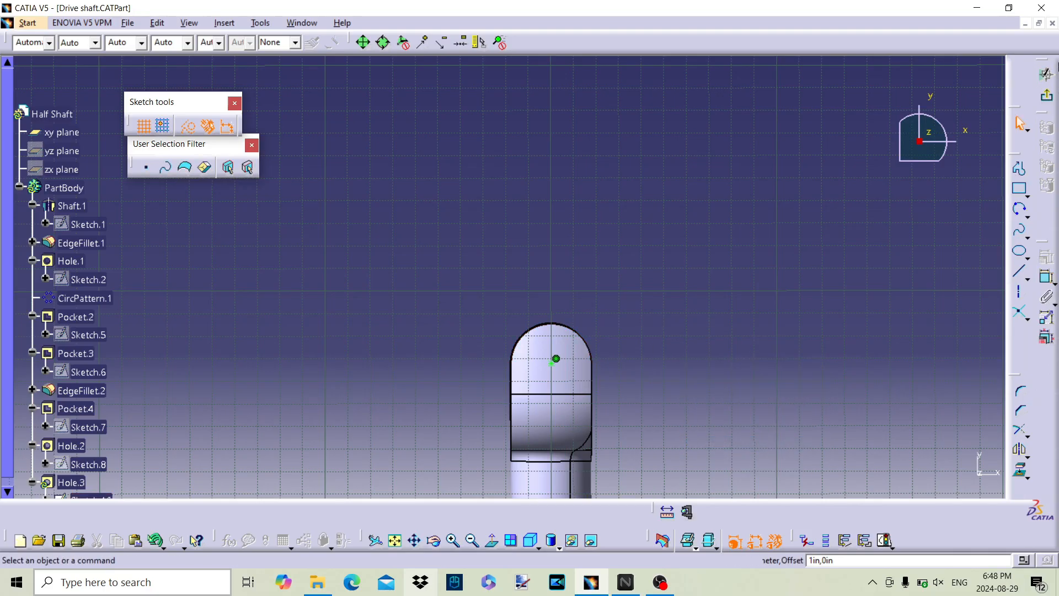
pyautogui.click(1048, 98)
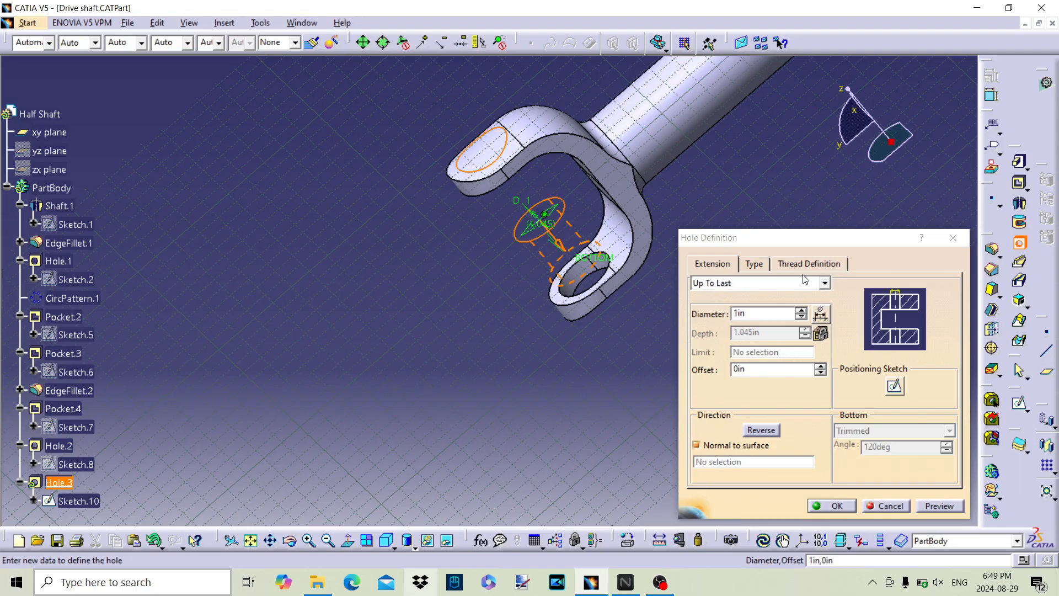
# Step: Reverse the second hole's direction towards the uncut yoke arm and create the hole
pyautogui.click(760, 430)
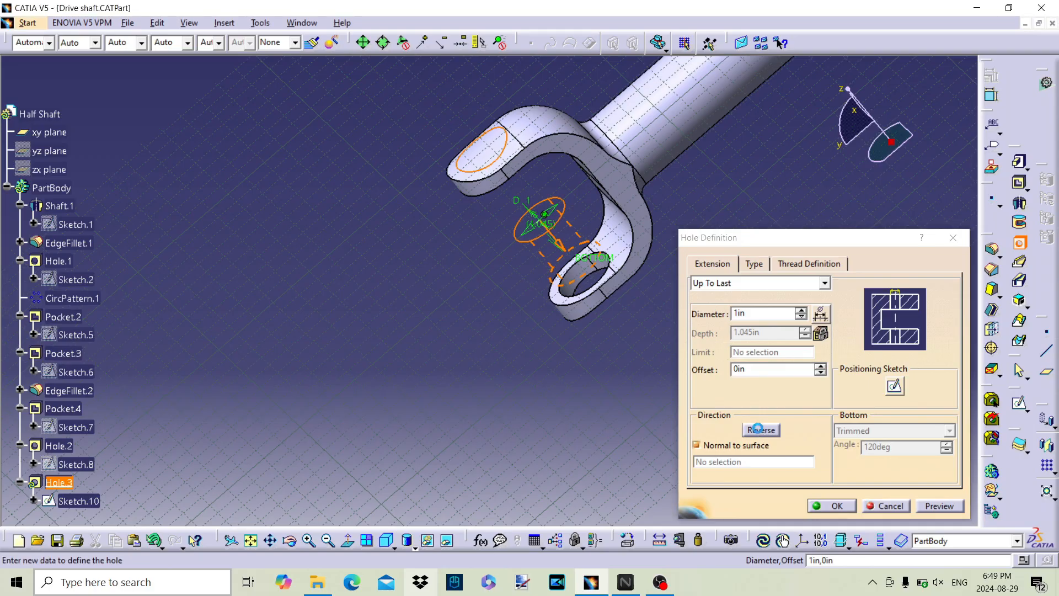
pyautogui.click(834, 506)
pyautogui.moveTo(546, 253); pyautogui.dragTo(662, 417, button='middle')
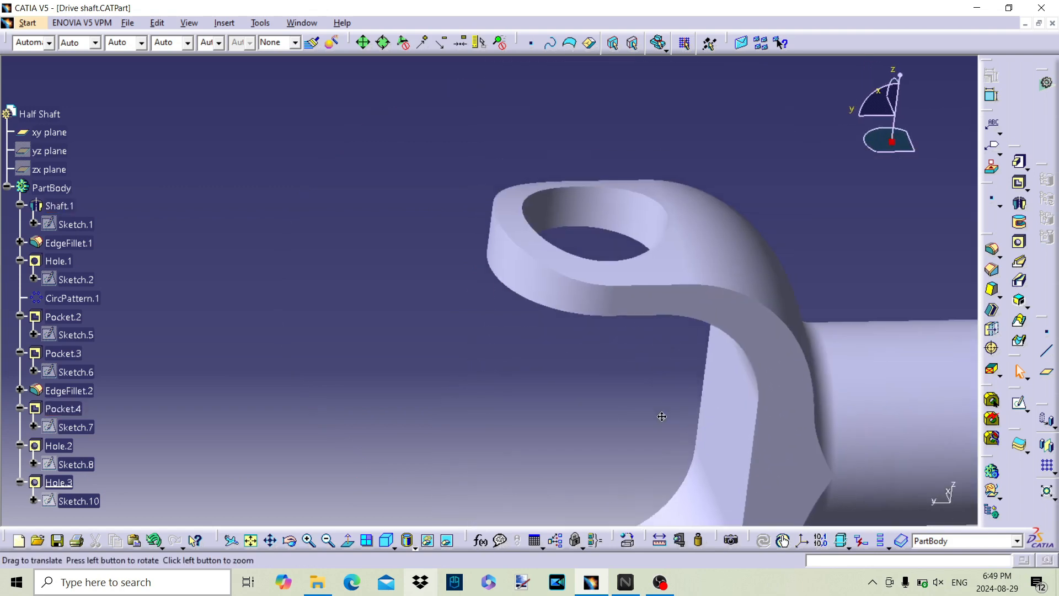
pyautogui.middleClick(686, 234)
pyautogui.moveTo(609, 330); pyautogui.dragTo(792, 297, button='middle')
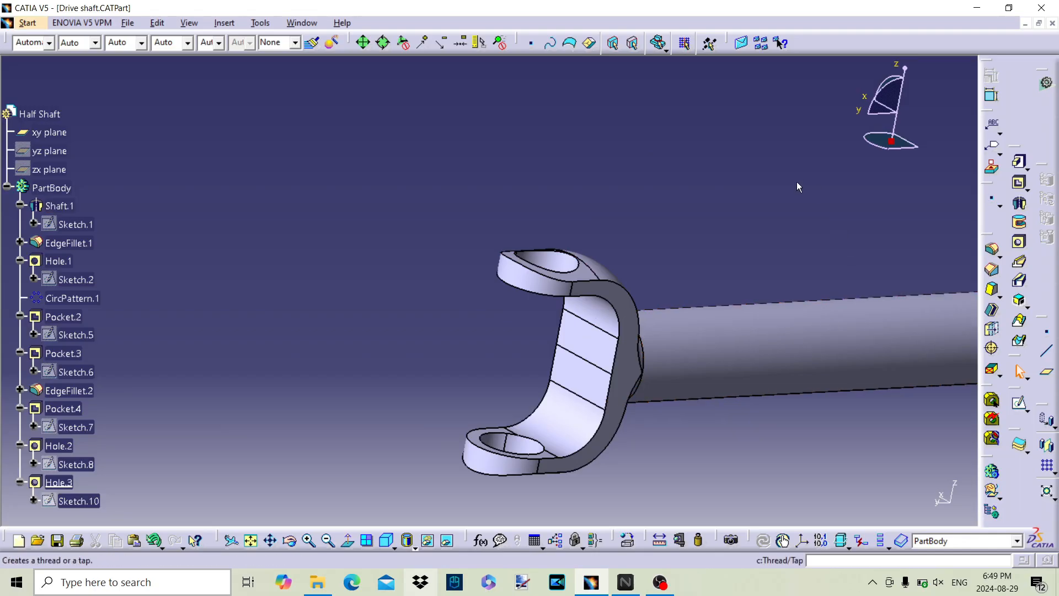
# Step: Open a new sketch on the flat side face of the yoke
pyautogui.moveTo(523, 316); pyautogui.dragTo(508, 296, button='middle')
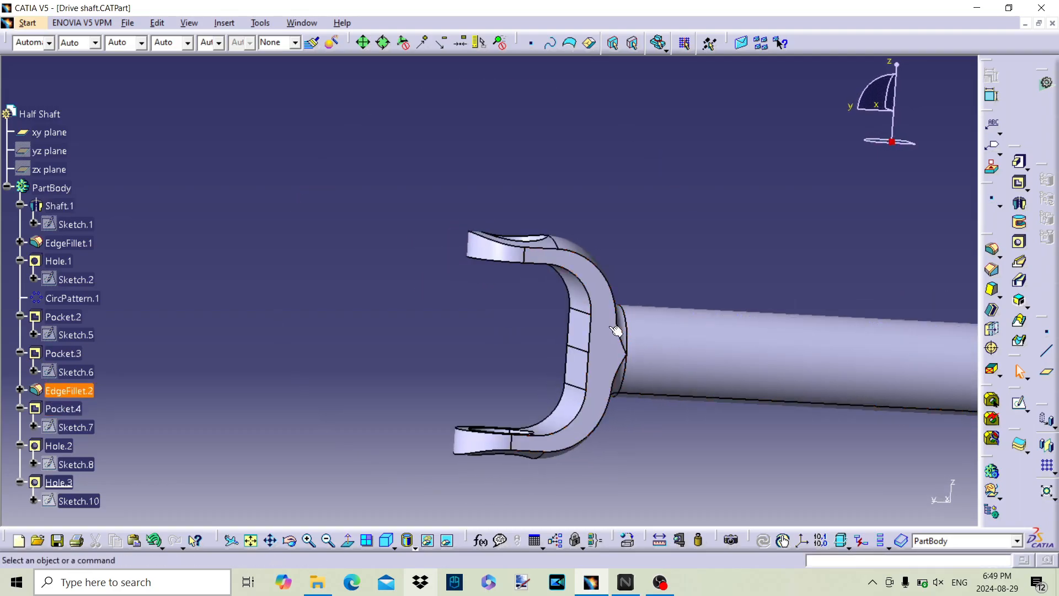
pyautogui.click(599, 302)
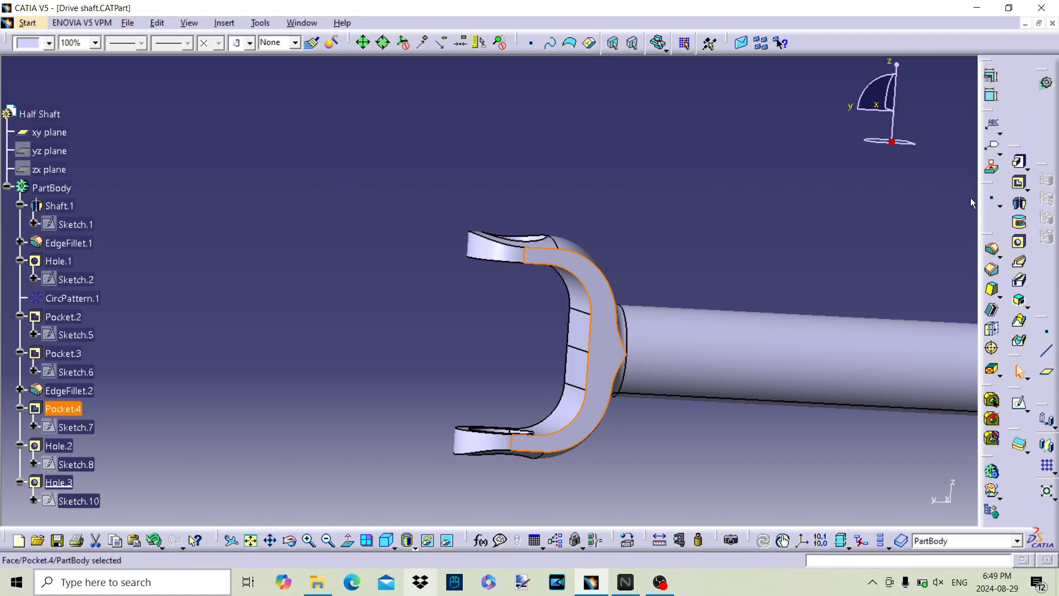
pyautogui.click(1020, 404)
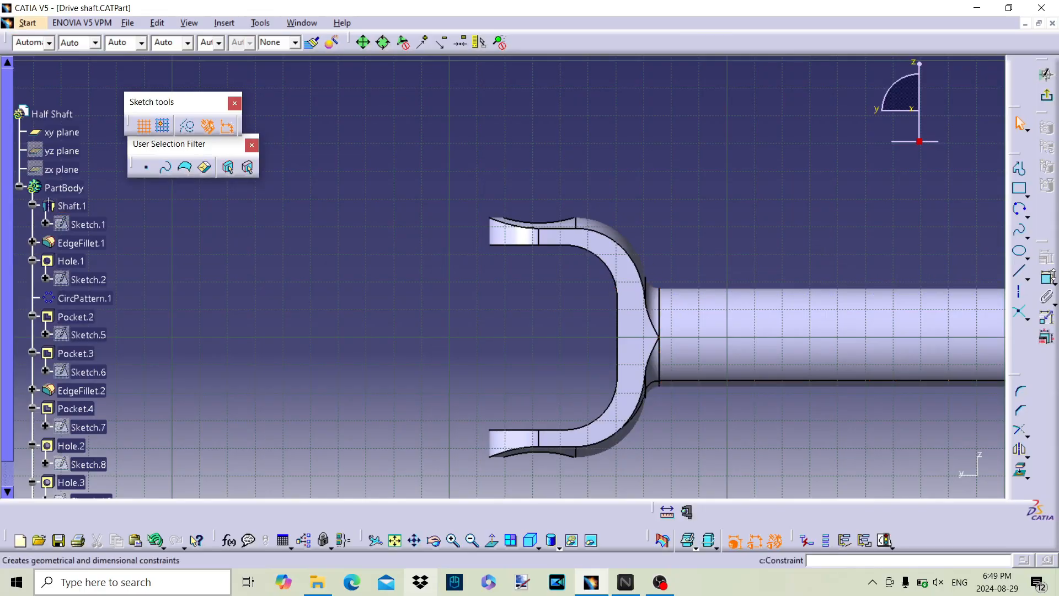
# Step: Sketch a rectangle about 2.29 by 0.43 in over the upper arm's outer side and a similar one over the lower arm's
pyautogui.click(1020, 190)
pyautogui.click(465, 227)
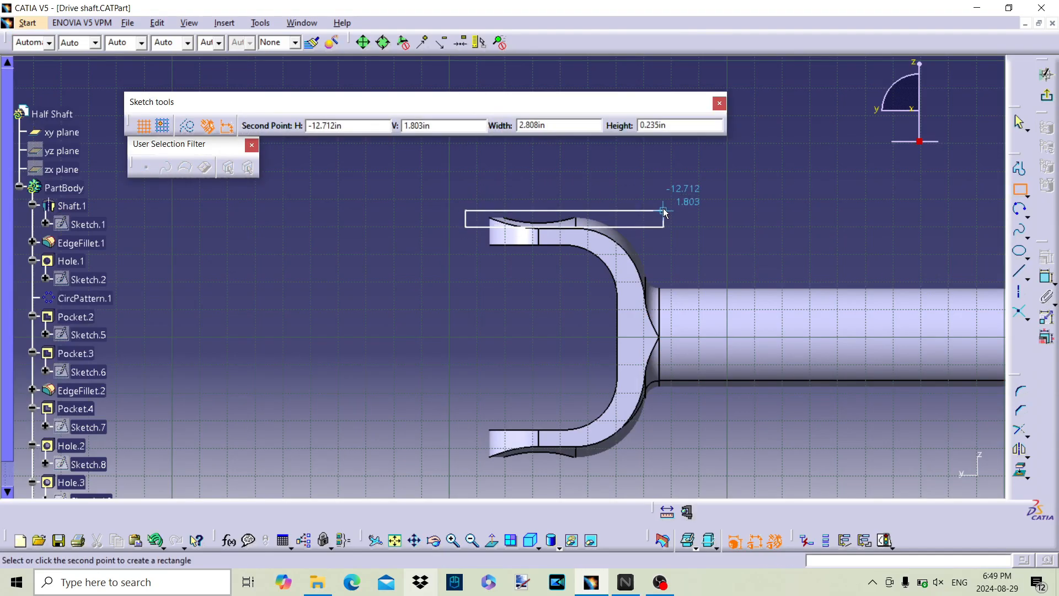
pyautogui.click(626, 198)
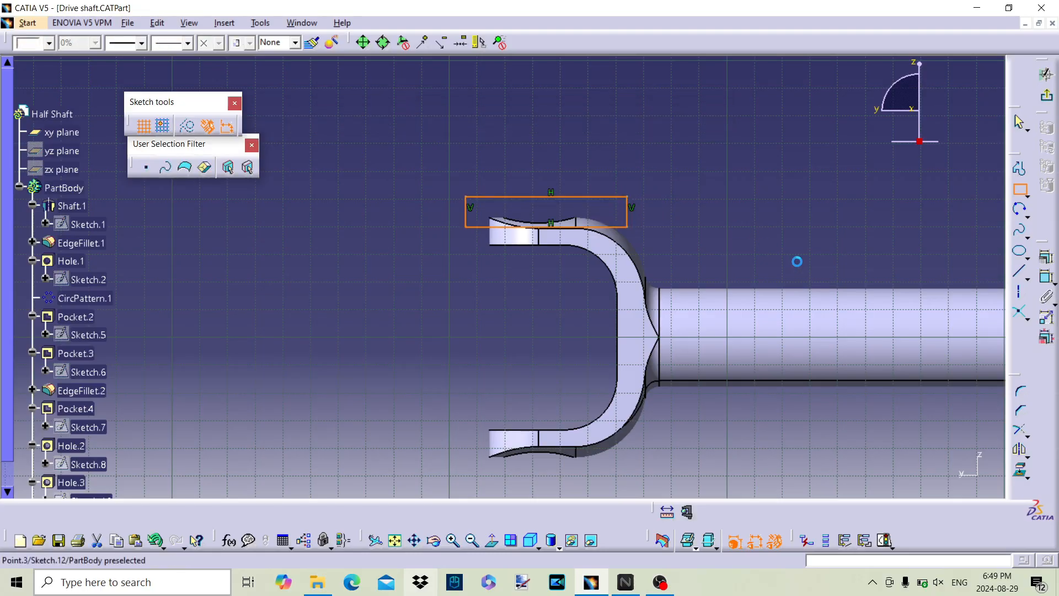
pyautogui.click(1020, 190)
pyautogui.click(460, 447)
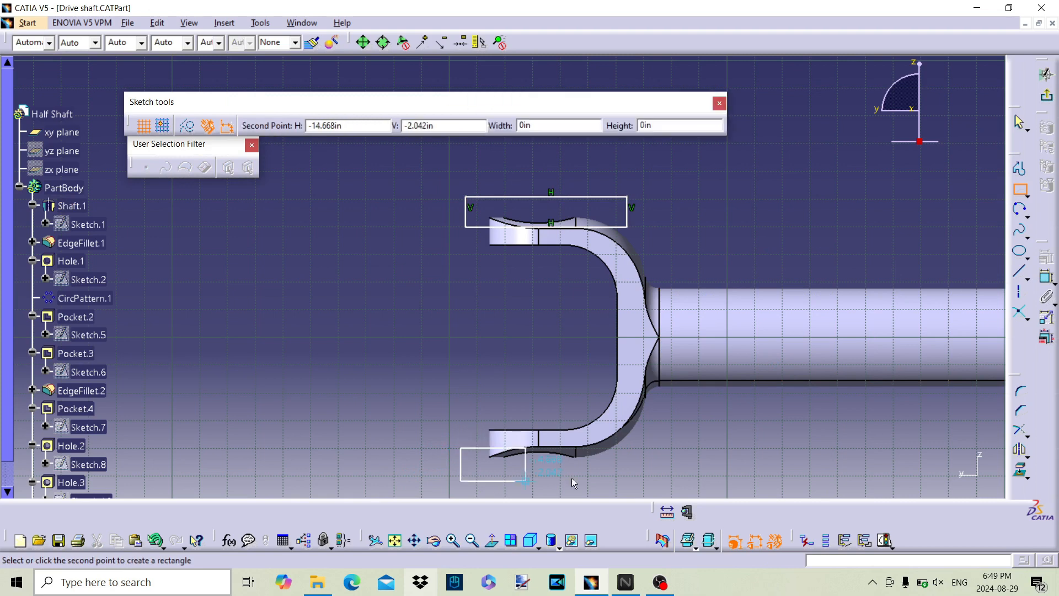
pyautogui.click(661, 488)
# Step: Make the upper rectangle's bottom line coincident with the straight outer edge of the upper yoke arm
pyautogui.click(1046, 277)
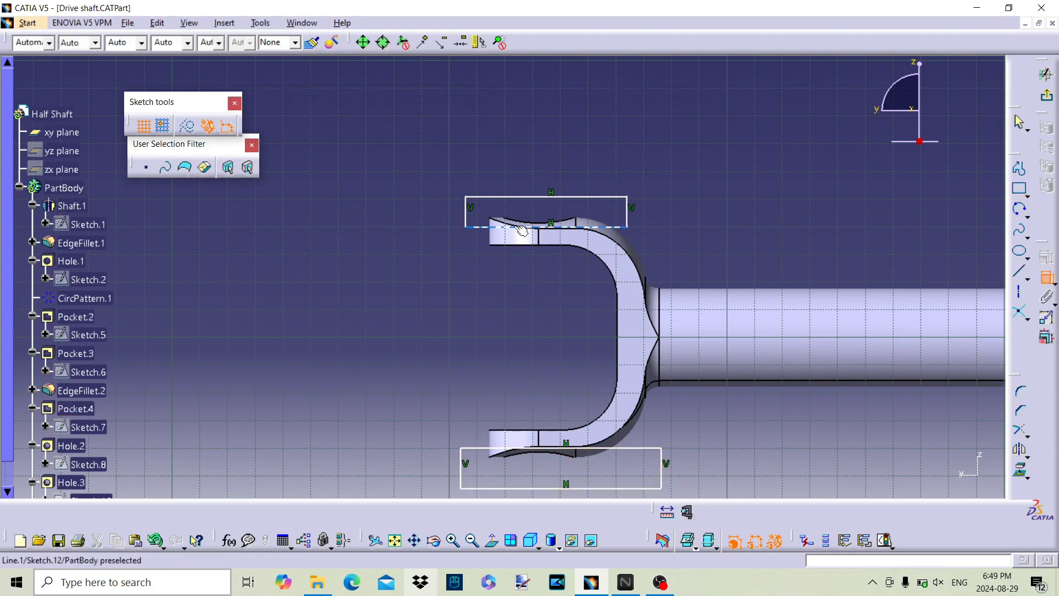
pyautogui.click(501, 227)
pyautogui.moveTo(582, 302); pyautogui.dragTo(581, 188, button='middle')
pyautogui.moveTo(576, 207); pyautogui.dragTo(569, 338, button='middle')
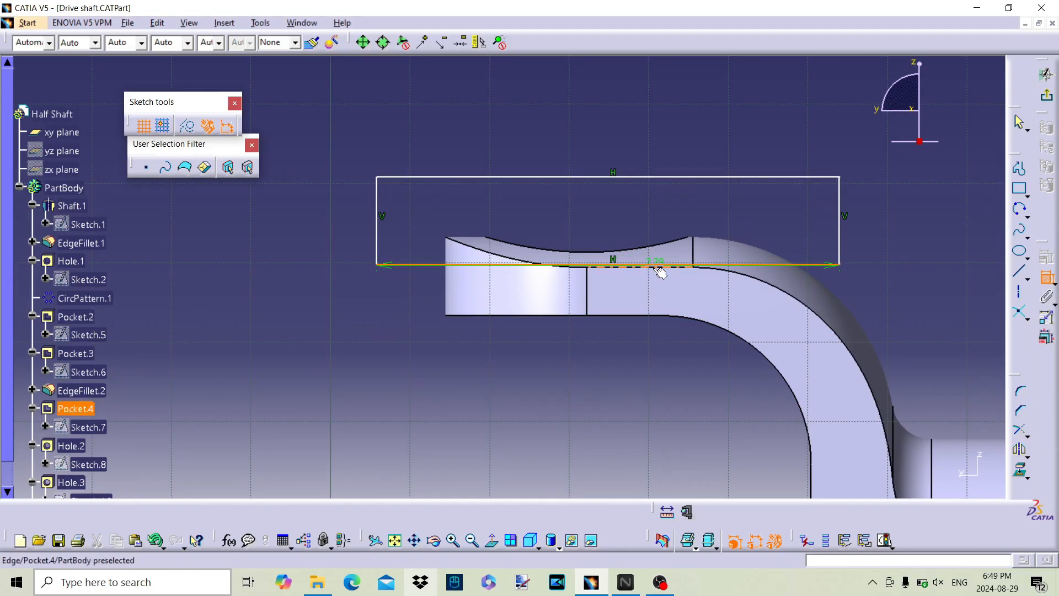
pyautogui.rightClick(655, 270)
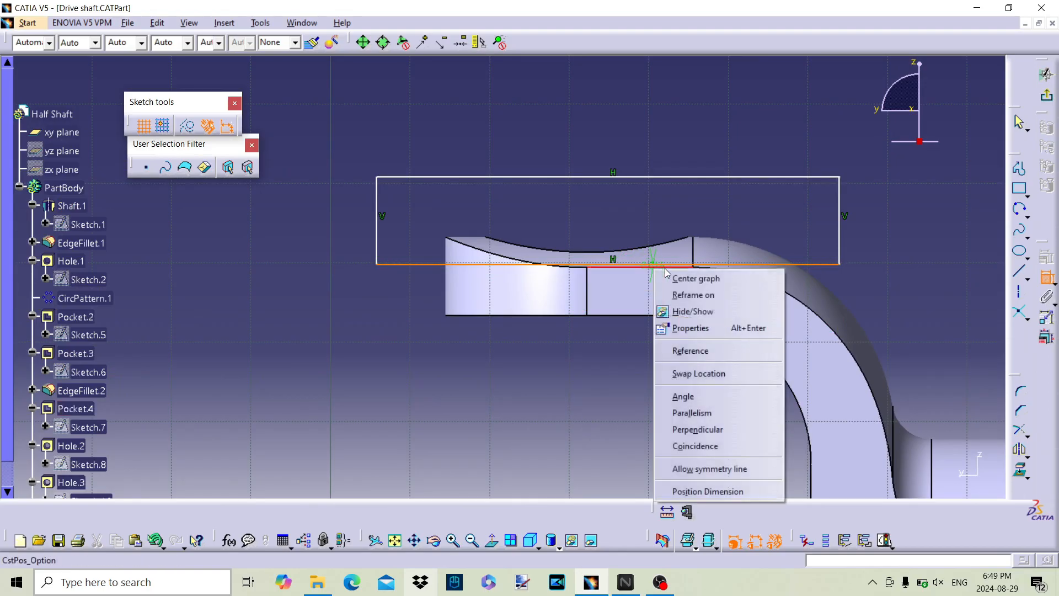
pyautogui.click(708, 449)
# Step: Make the lower rectangle's top line coincident with the straight outer edge of the lower yoke arm
pyautogui.moveTo(672, 411); pyautogui.dragTo(655, 170, button='middle')
pyautogui.moveTo(635, 391); pyautogui.dragTo(631, 181, button='middle')
pyautogui.moveTo(625, 356); pyautogui.dragTo(610, 242, button='middle')
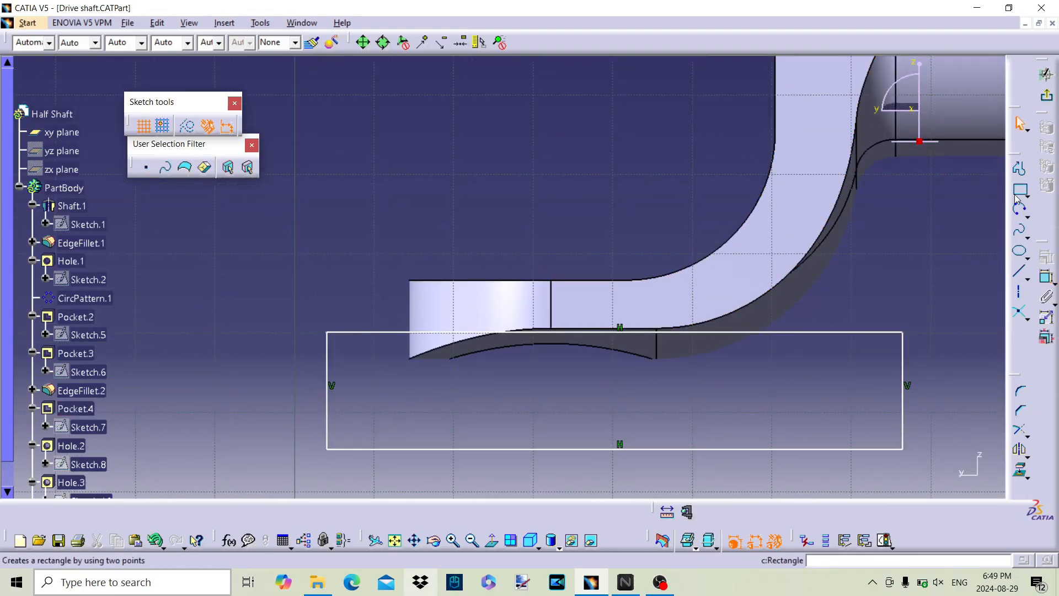
pyautogui.press('Escape')
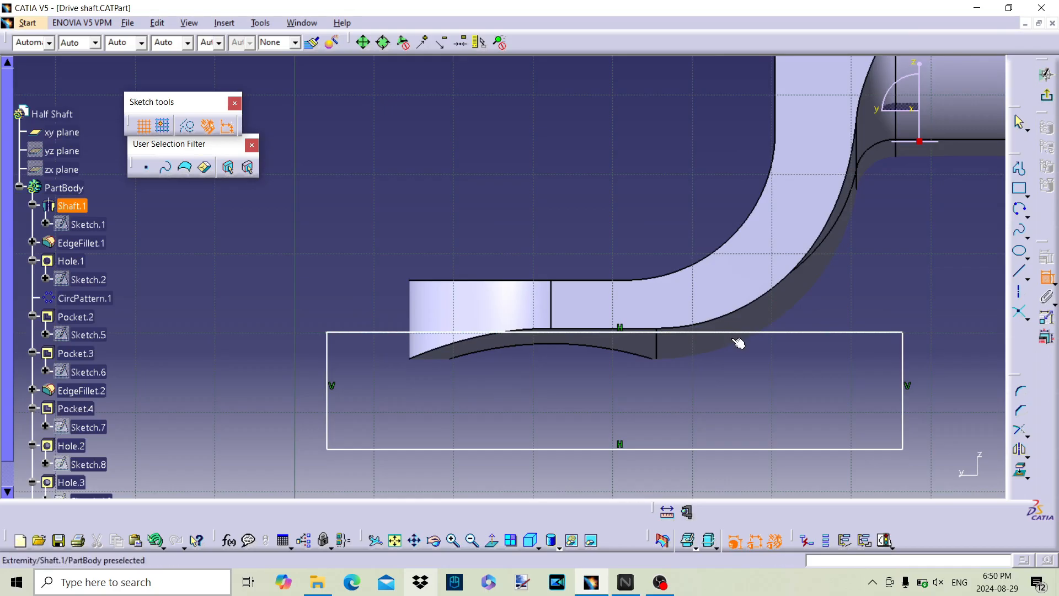
pyautogui.click(735, 338)
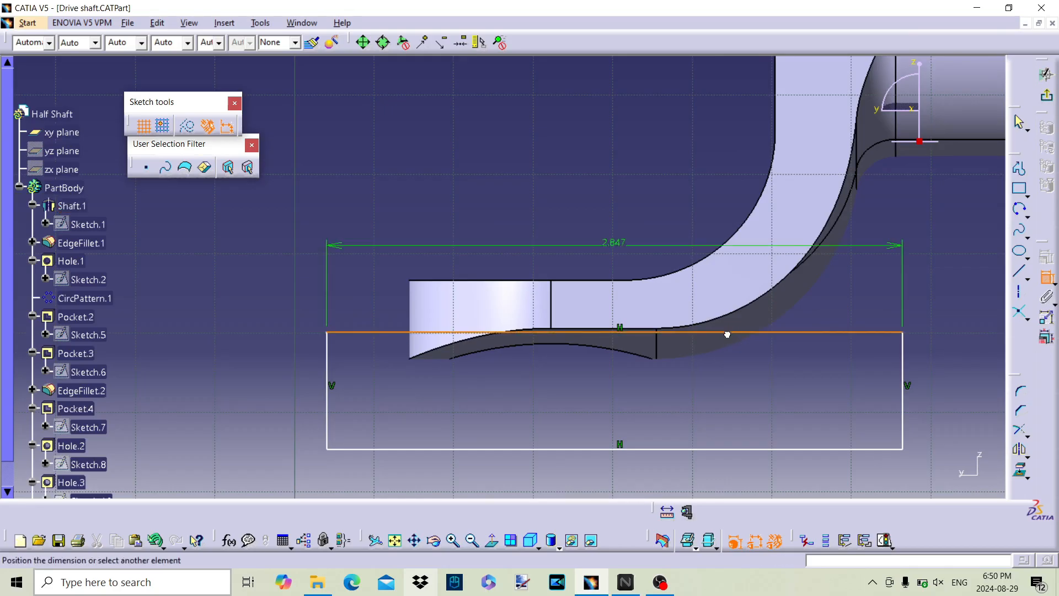
pyautogui.rightClick(600, 327)
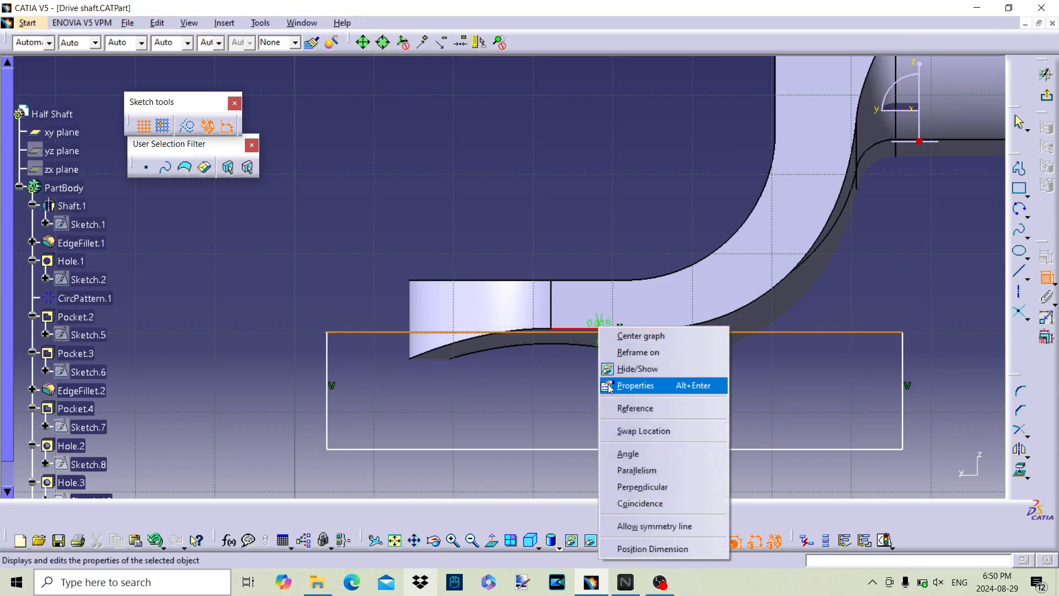
pyautogui.click(610, 505)
pyautogui.moveTo(720, 303); pyautogui.dragTo(698, 423, button='middle')
pyautogui.moveTo(681, 279); pyautogui.dragTo(756, 279, button='middle')
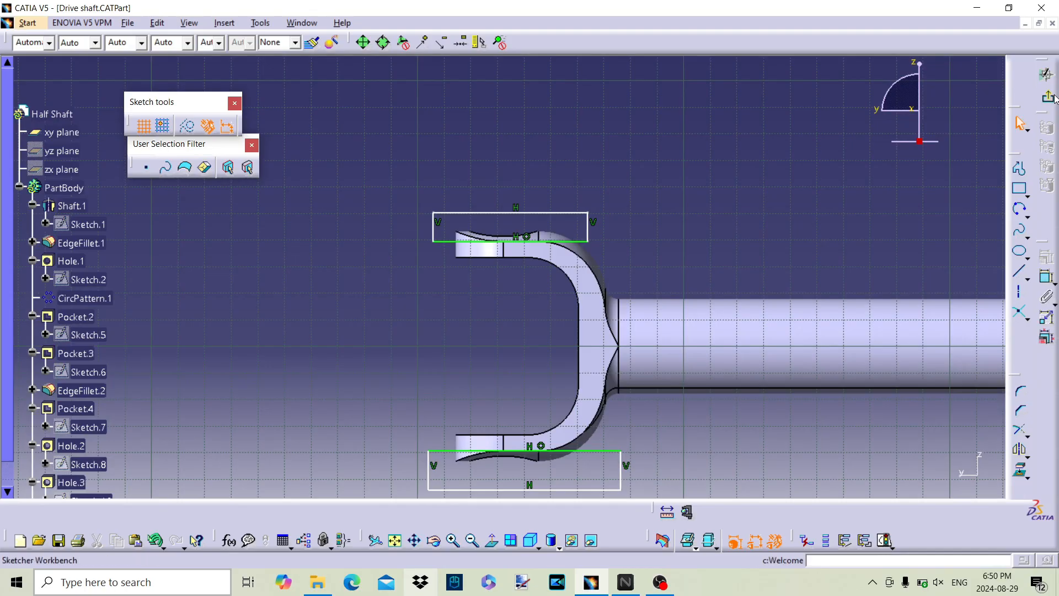
# Step: Finish the sketch and cut both rectangles from the yoke arms' outer sides with an Up to next pocket
pyautogui.click(1044, 67)
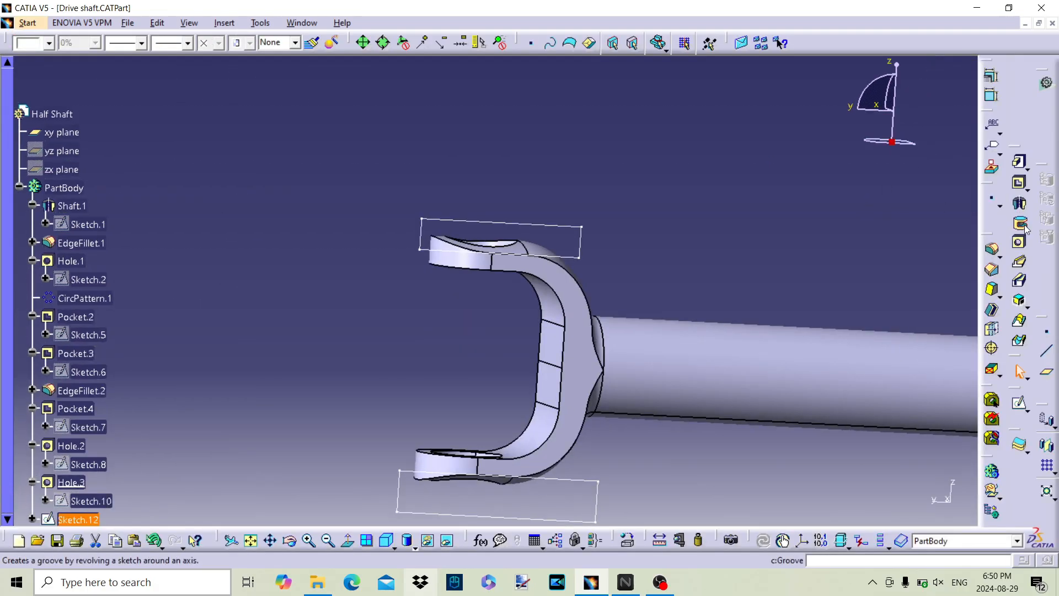
pyautogui.click(1020, 186)
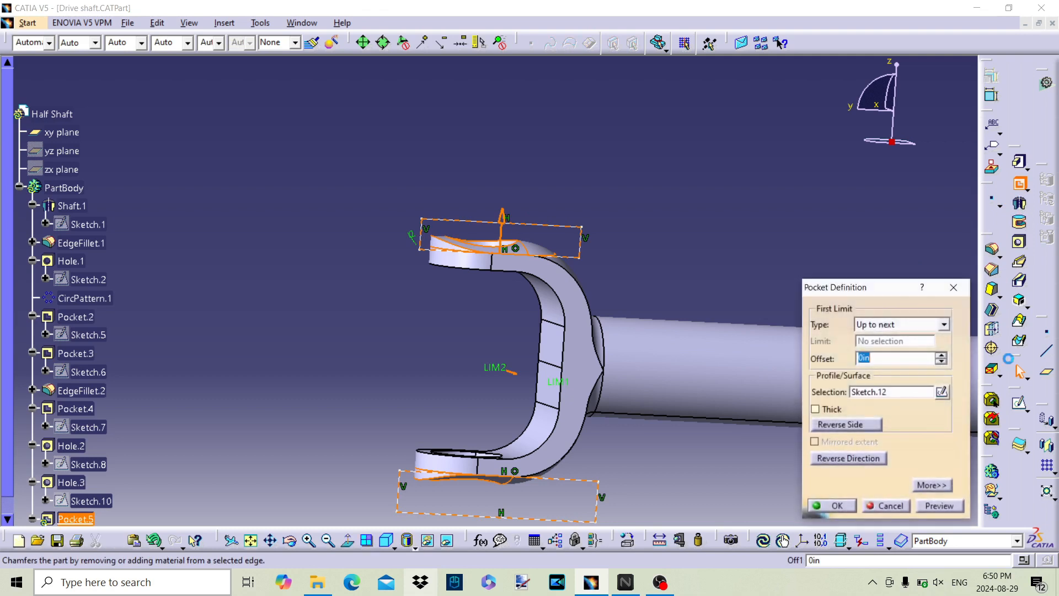
pyautogui.click(833, 506)
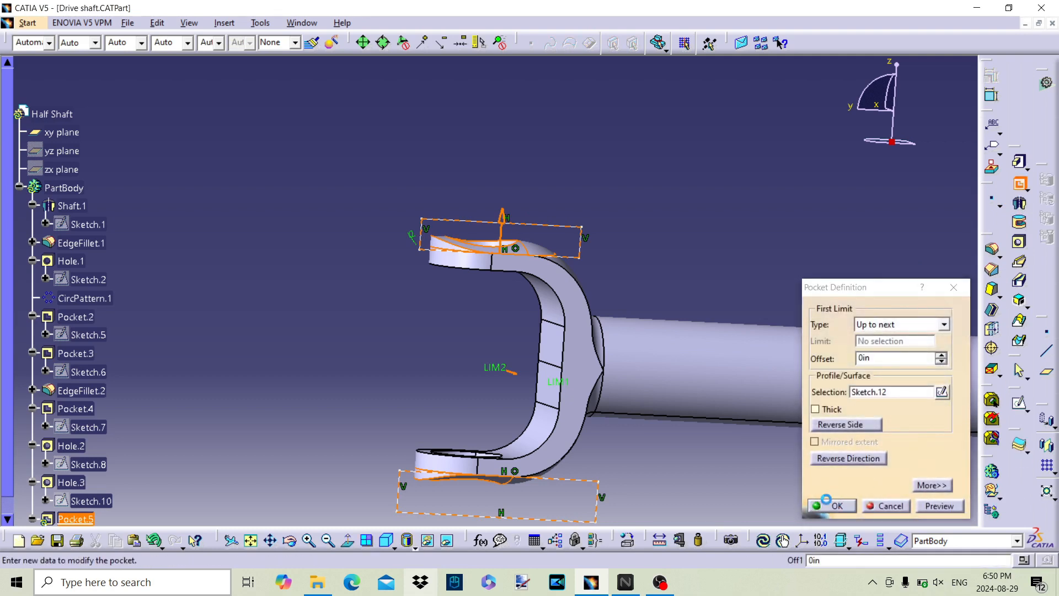
# Step: Hide the xy plane and collapse the PartBody branch of the specification tree
pyautogui.moveTo(645, 248); pyautogui.dragTo(698, 428, button='middle')
pyautogui.moveTo(581, 342); pyautogui.dragTo(466, 309, button='middle')
pyautogui.moveTo(466, 309); pyautogui.dragTo(578, 282, button='middle')
pyautogui.moveTo(577, 282); pyautogui.dragTo(637, 248, button='middle')
pyautogui.moveTo(615, 143); pyautogui.dragTo(617, 145, button='middle')
pyautogui.moveTo(680, 227); pyautogui.dragTo(605, 286, button='middle')
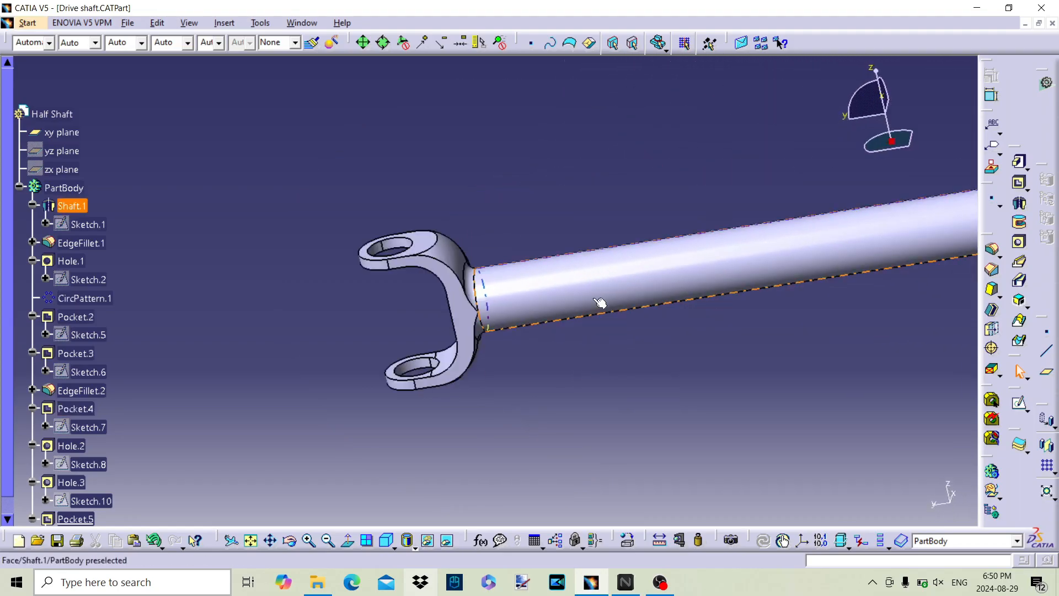
pyautogui.moveTo(701, 247); pyautogui.dragTo(669, 333, button='middle')
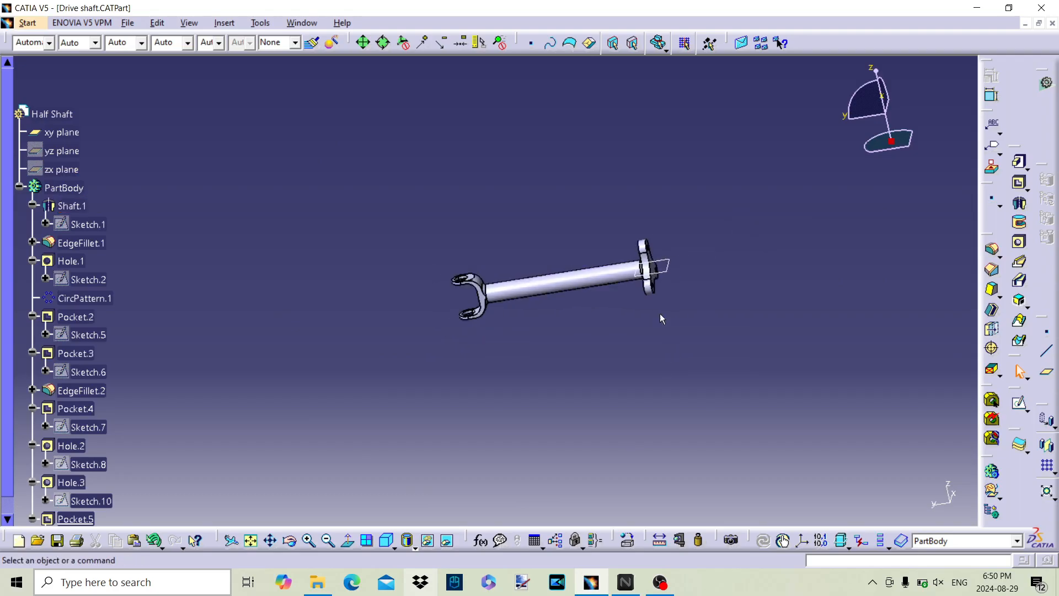
pyautogui.rightClick(54, 133)
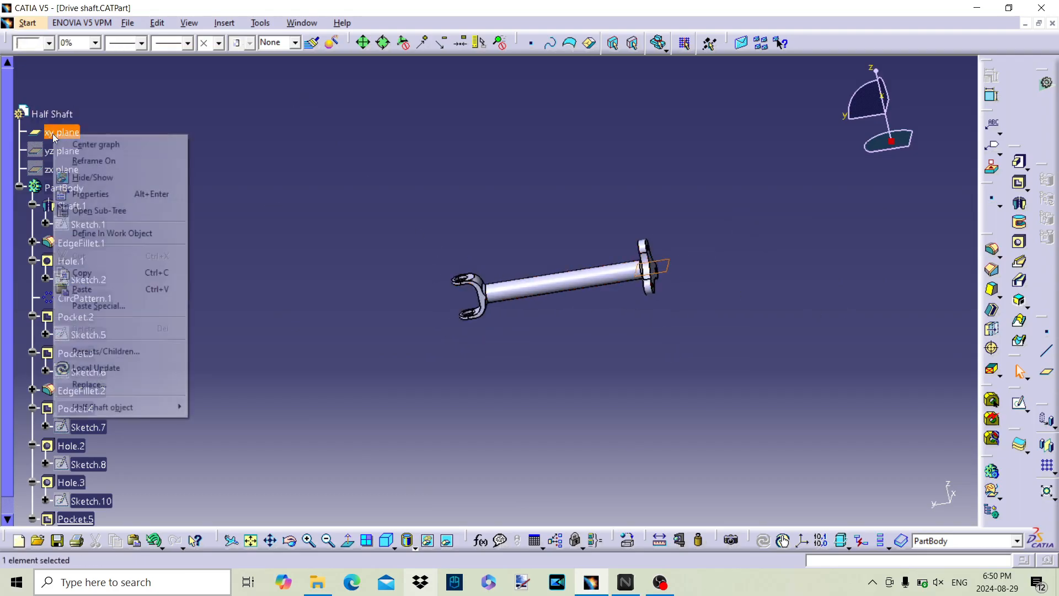
pyautogui.click(92, 178)
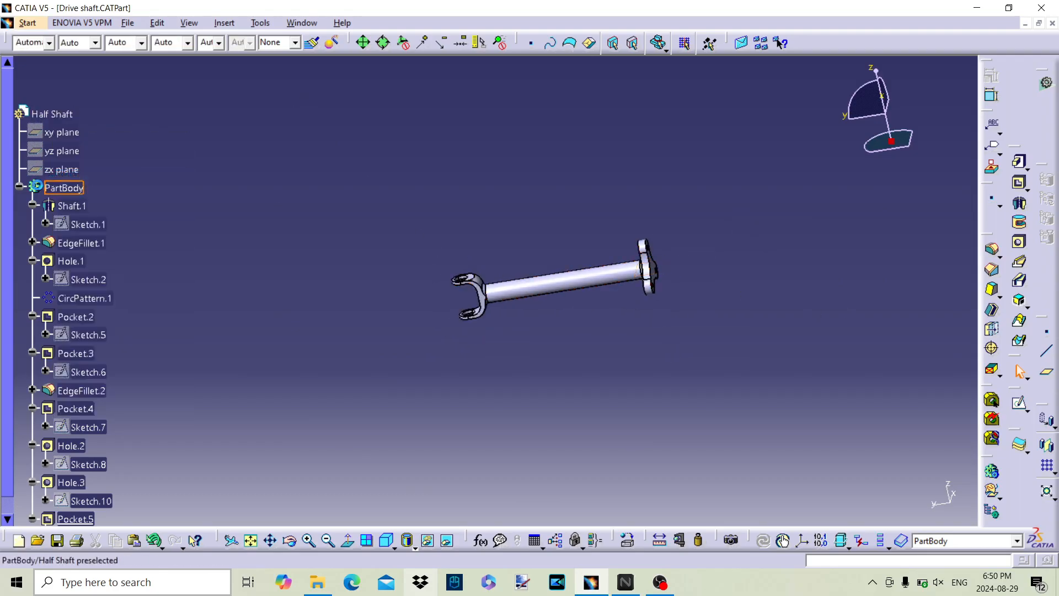
pyautogui.click(19, 187)
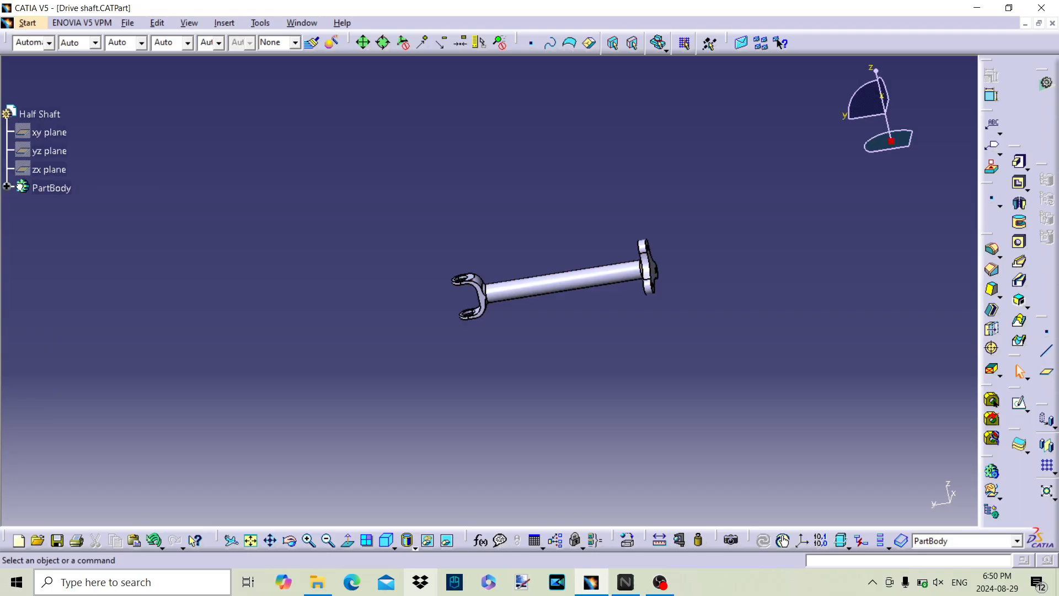
# Step: Save the Drive shaft part
pyautogui.click(126, 24)
pyautogui.click(131, 112)
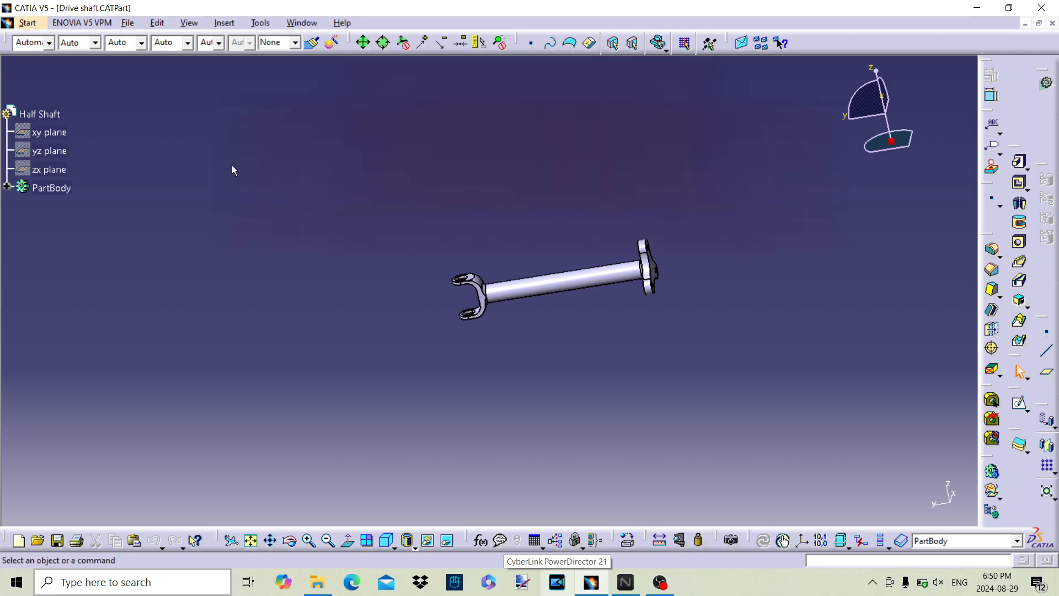
# Step: Begin creating a new document to follow the saved Drive shaft part
pyautogui.click(127, 23)
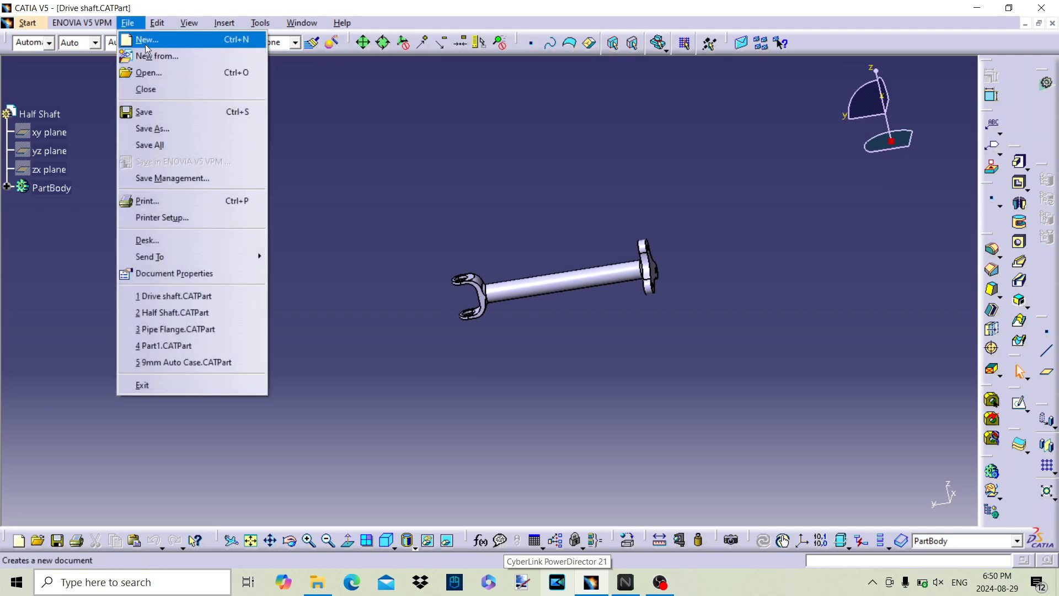
pyautogui.click(147, 43)
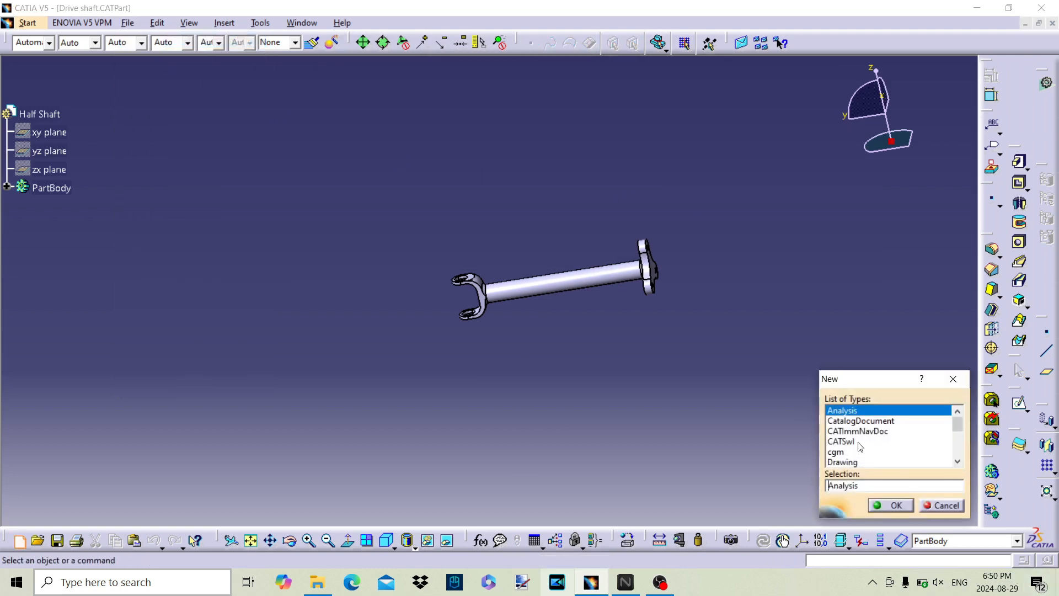